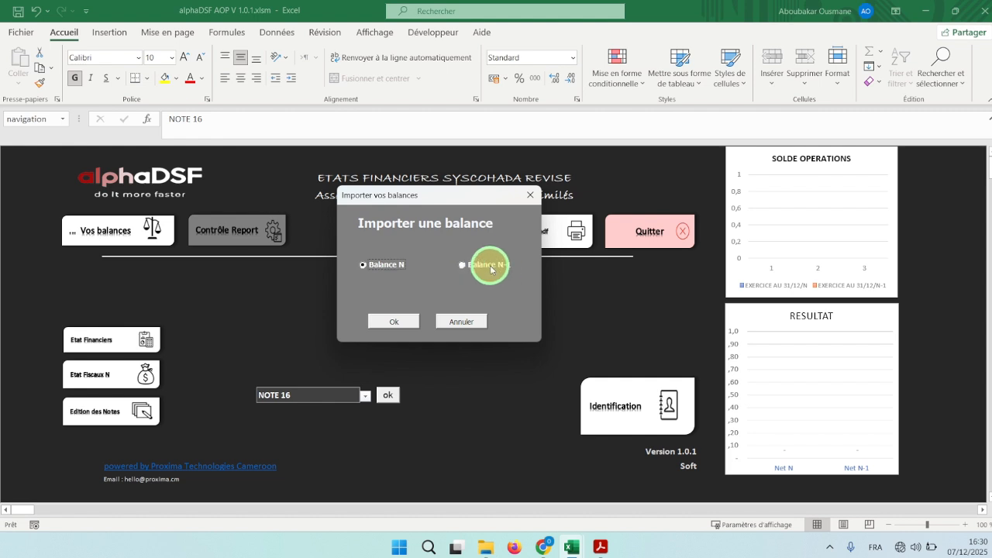
- Choose Balance N in the balance import dialog and open its entry sheet
{"action": "left_click", "coordinate": [491, 266]}
{"action": "left_click", "coordinate": [530, 197]}
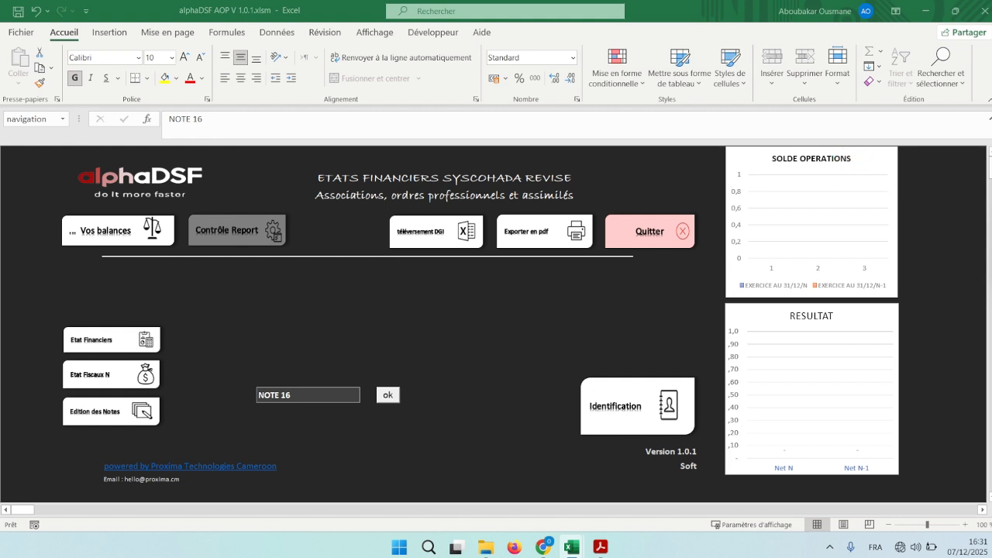
{"action": "left_click_drag", "start_coordinate": [991, 166], "coordinate": [449, 247]}
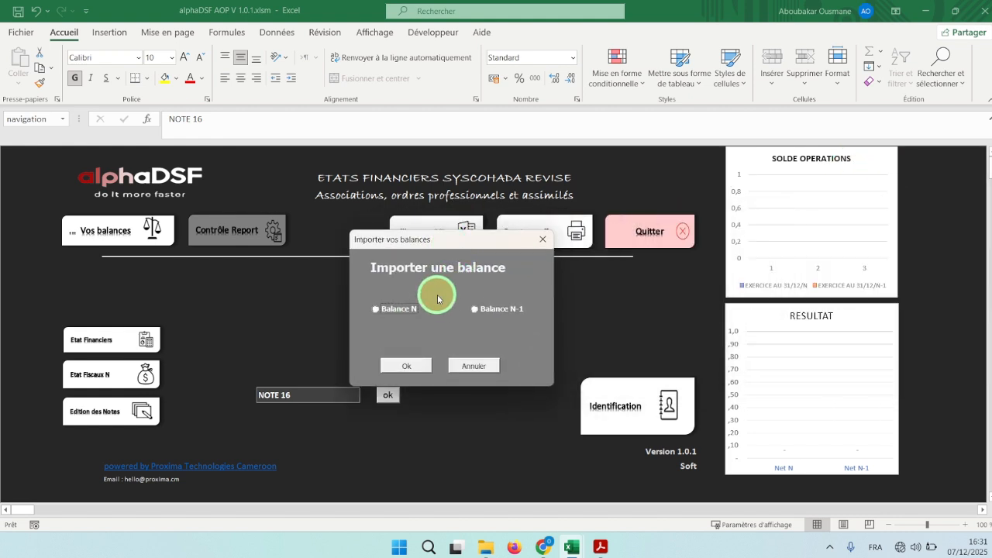
{"action": "left_click", "coordinate": [475, 310]}
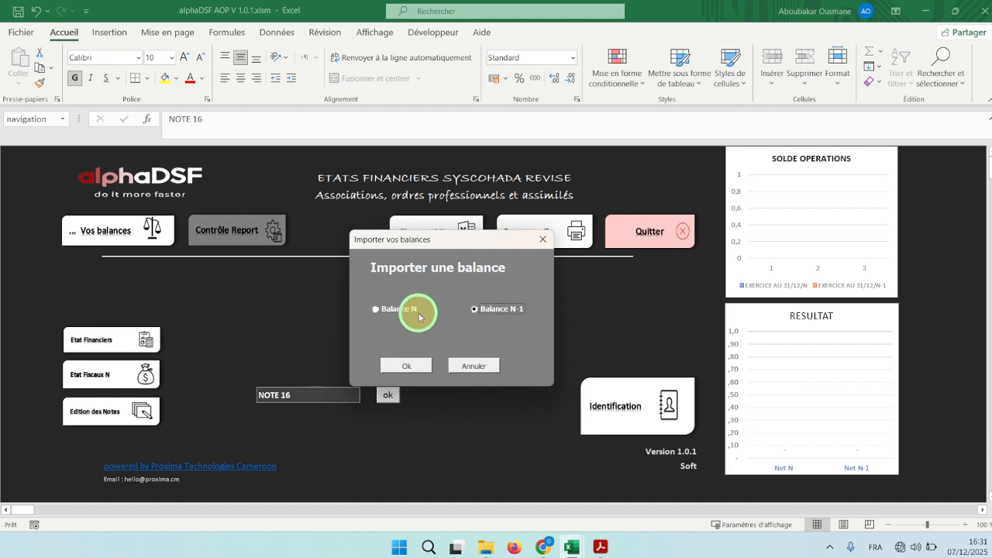
{"action": "left_click", "coordinate": [392, 309]}
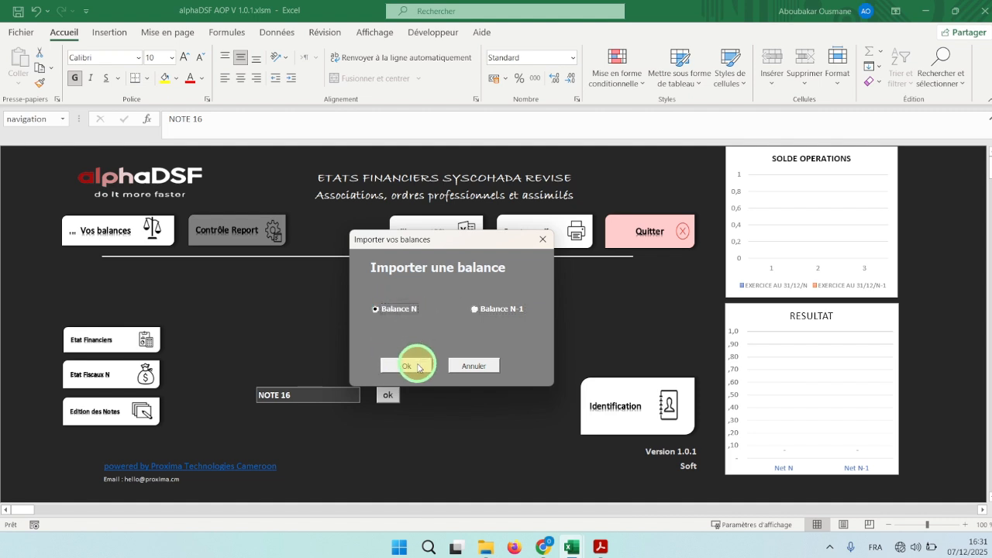
{"action": "left_click", "coordinate": [419, 368]}
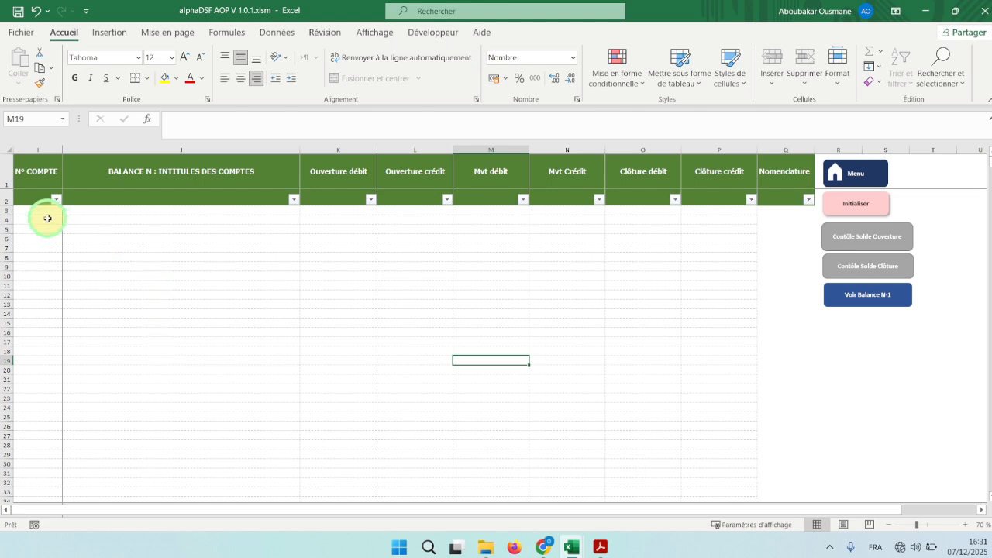
- Look over the empty Balance N table and view the DOCUMENTATION folder in File Explorer
{"action": "left_click_drag", "start_coordinate": [46, 212], "coordinate": [754, 269]}
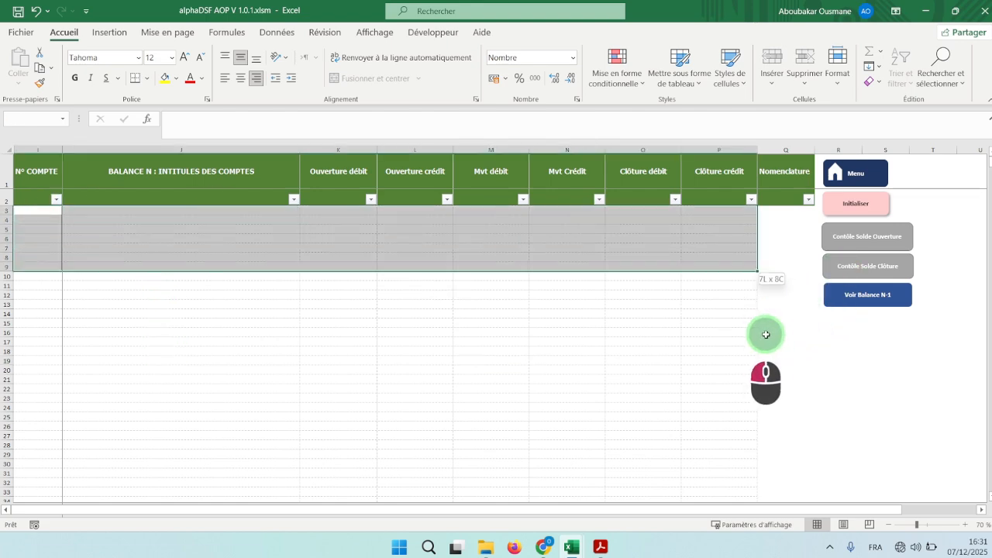
{"action": "left_click", "coordinate": [725, 331]}
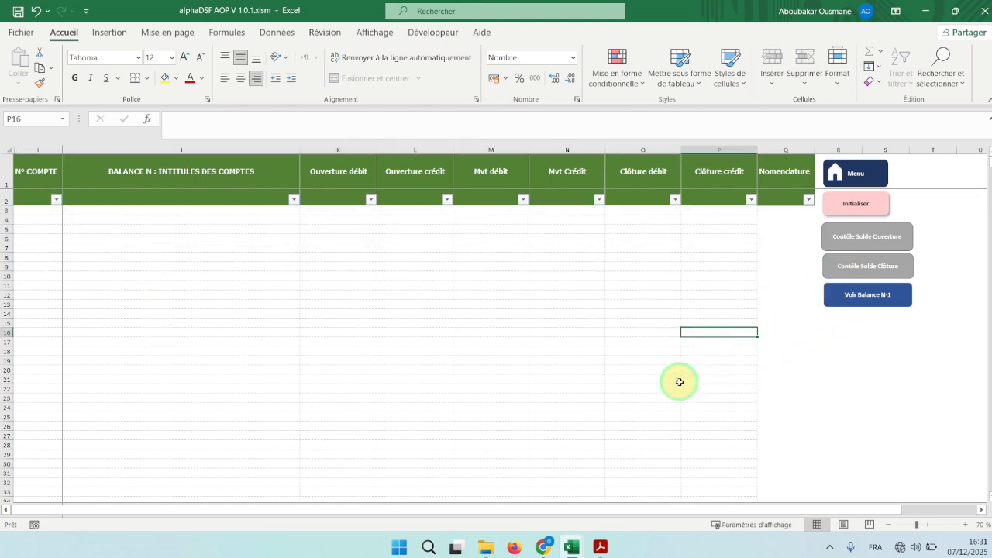
{"action": "left_click", "coordinate": [484, 548]}
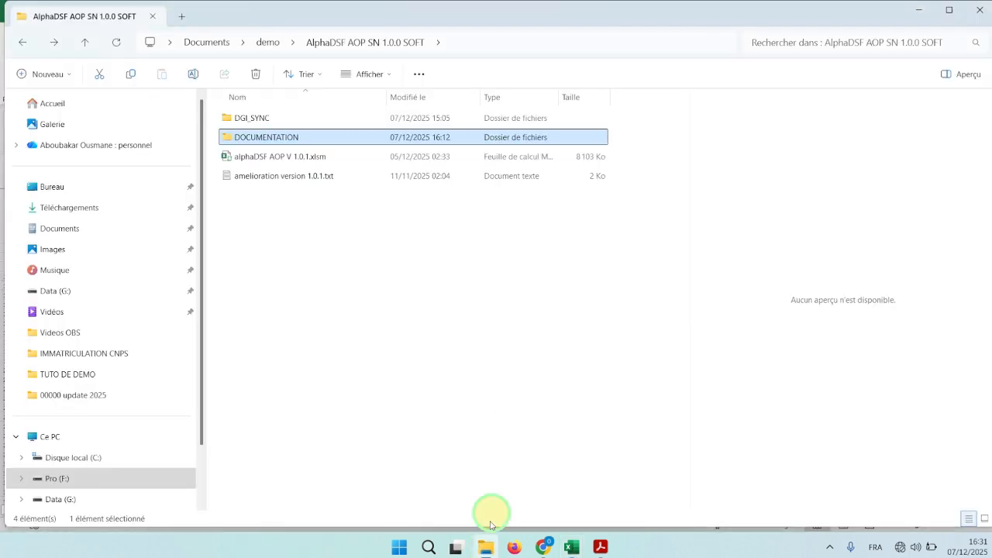
{"action": "double_click", "coordinate": [288, 137]}
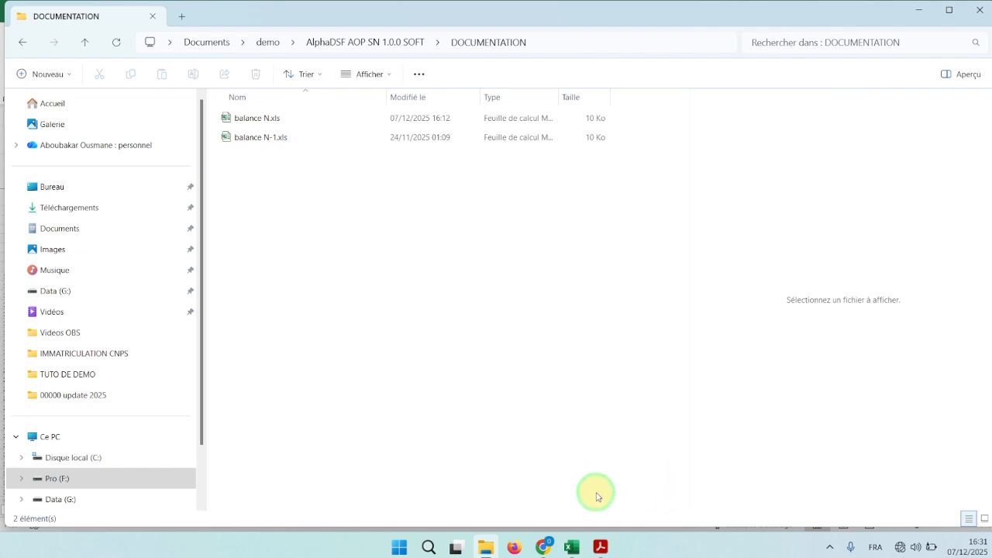
- Switch to the balance N.xls workbook and copy the full trial balance in A1:H27
{"action": "mouse_move", "coordinate": [572, 547]}
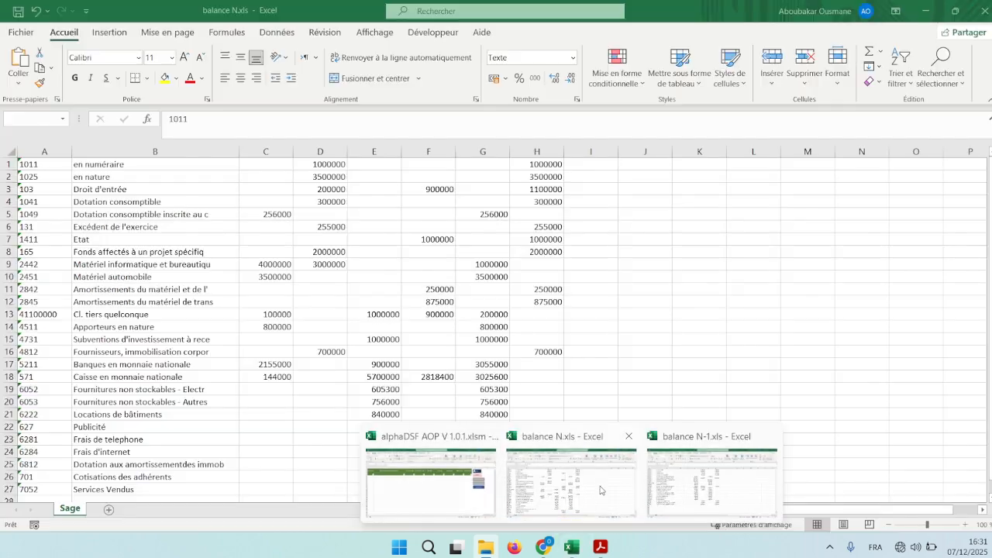
{"action": "left_click", "coordinate": [600, 490]}
{"action": "left_click", "coordinate": [368, 288]}
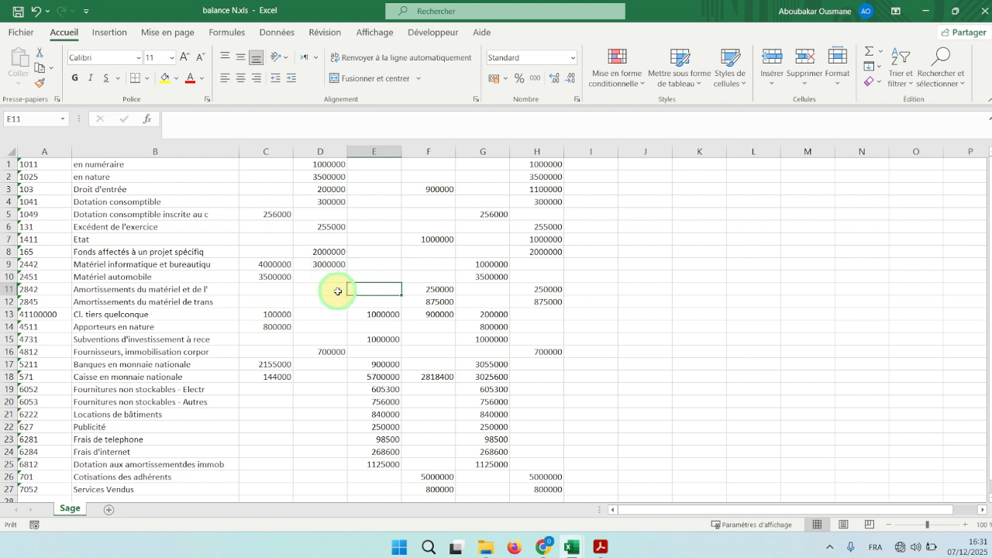
{"action": "left_click_drag", "start_coordinate": [266, 150], "coordinate": [522, 146]}
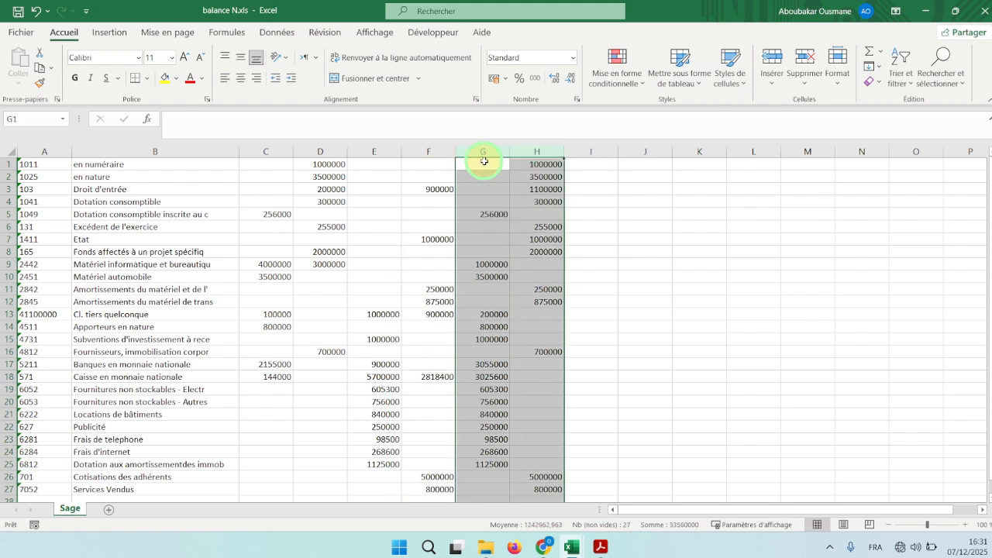
{"action": "left_click_drag", "start_coordinate": [62, 166], "coordinate": [547, 484]}
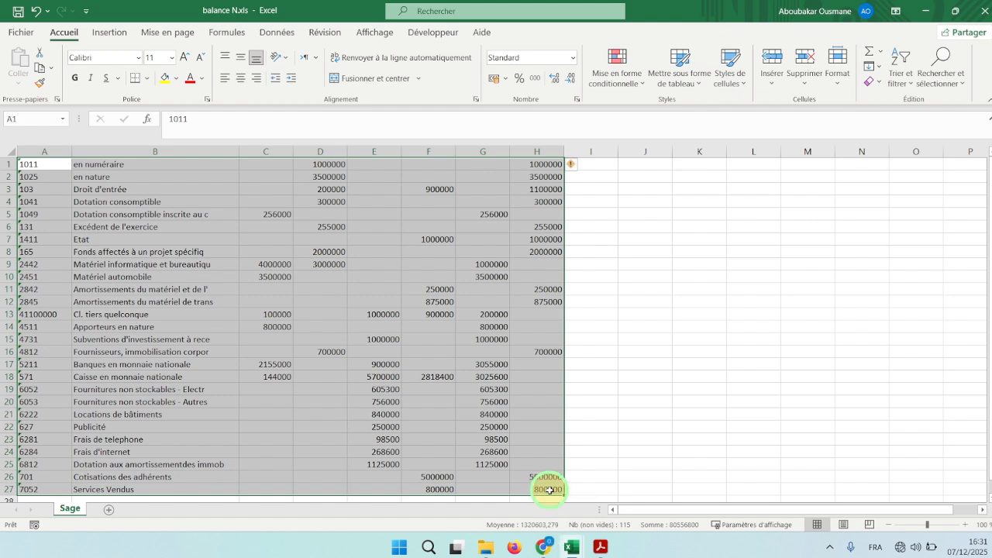
{"action": "right_click", "coordinate": [443, 262]}
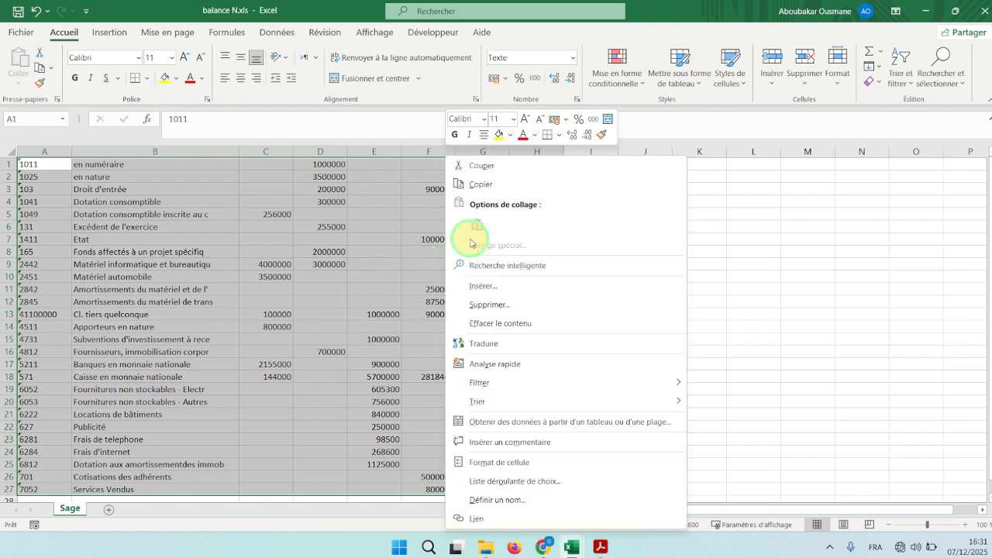
{"action": "left_click", "coordinate": [482, 185]}
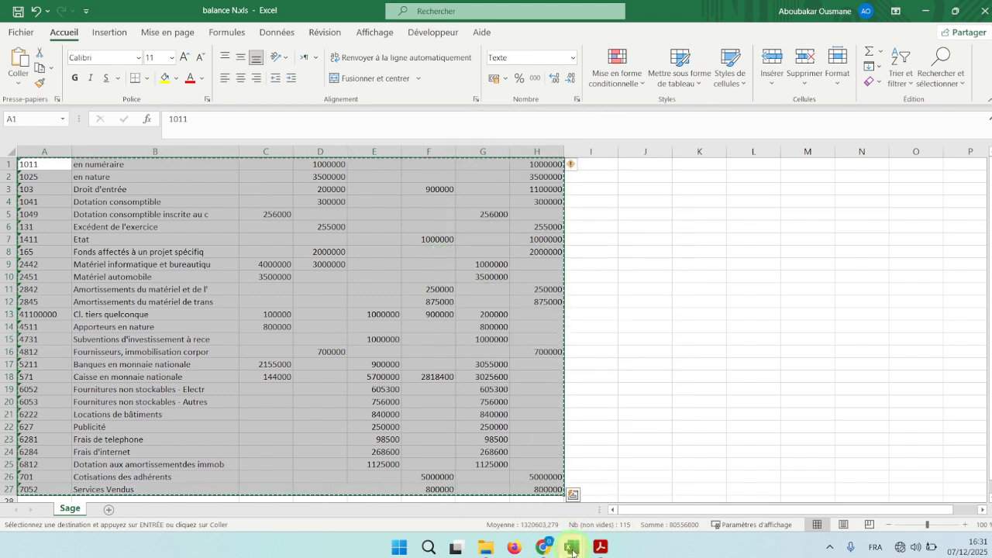
- Paste the copied rows as values into the alphaDSF Balance N table from cell I3 and dismiss the balance analysis message
{"action": "mouse_move", "coordinate": [572, 547]}
{"action": "left_click", "coordinate": [450, 489]}
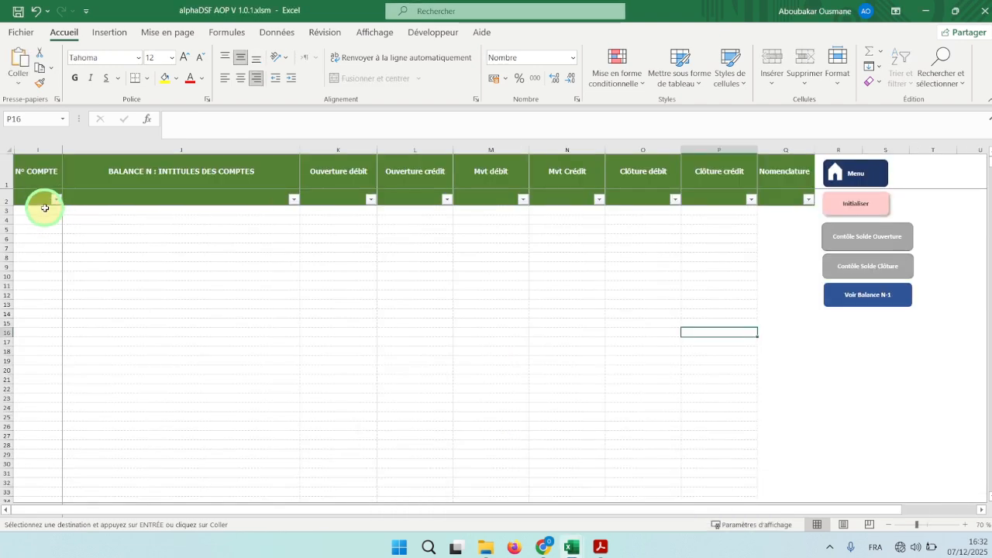
{"action": "left_click", "coordinate": [46, 210]}
{"action": "right_click", "coordinate": [46, 209]}
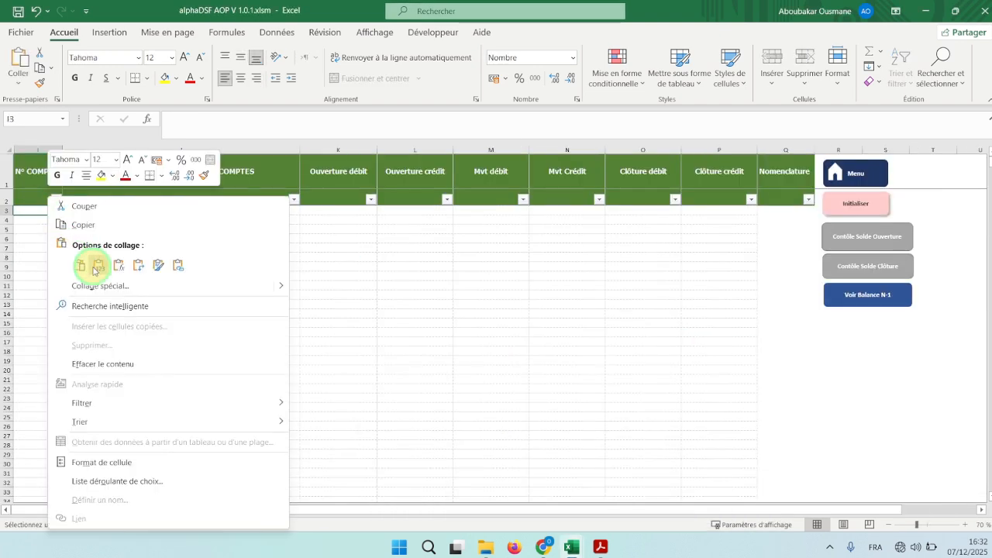
{"action": "left_click", "coordinate": [98, 271]}
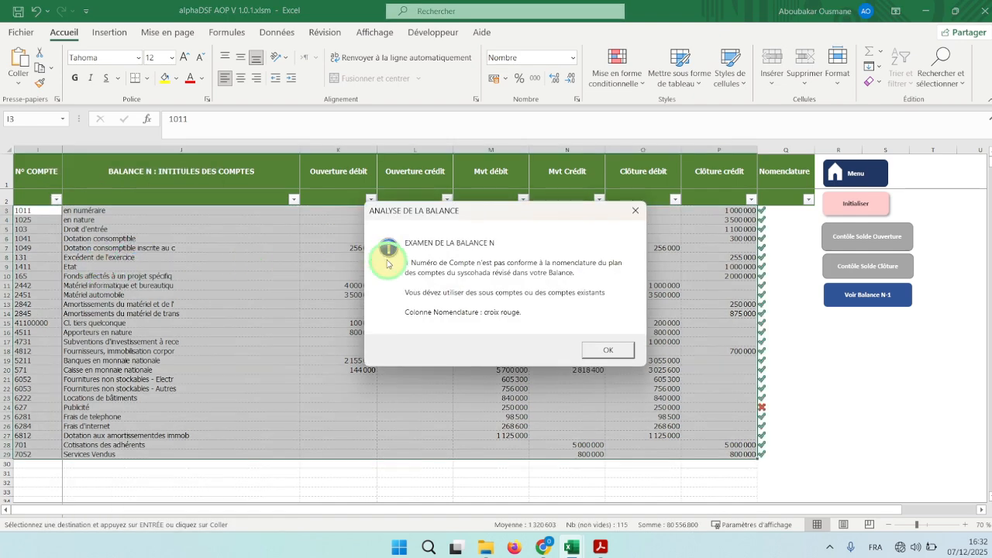
{"action": "left_click_drag", "start_coordinate": [487, 217], "coordinate": [465, 211]}
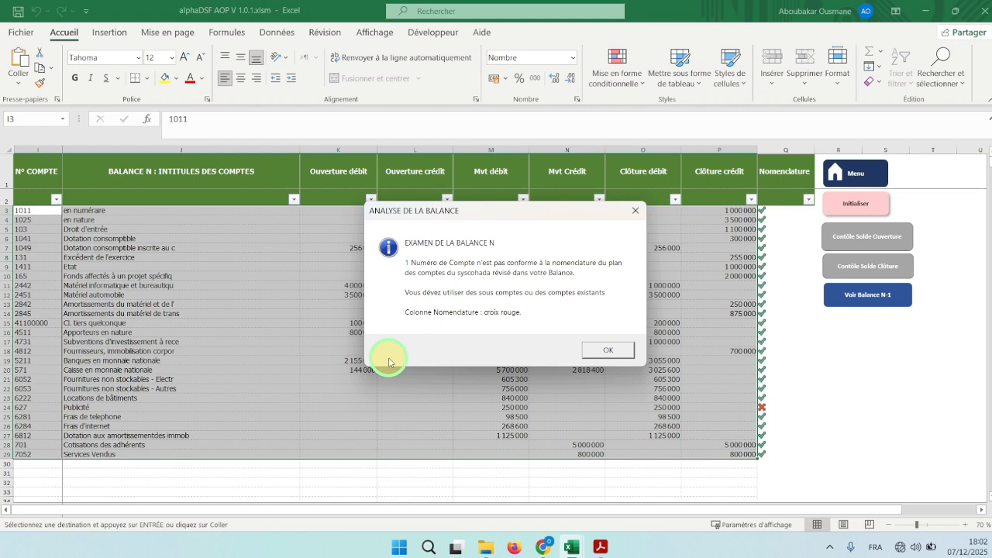
{"action": "left_click_drag", "start_coordinate": [510, 206], "coordinate": [463, 217]}
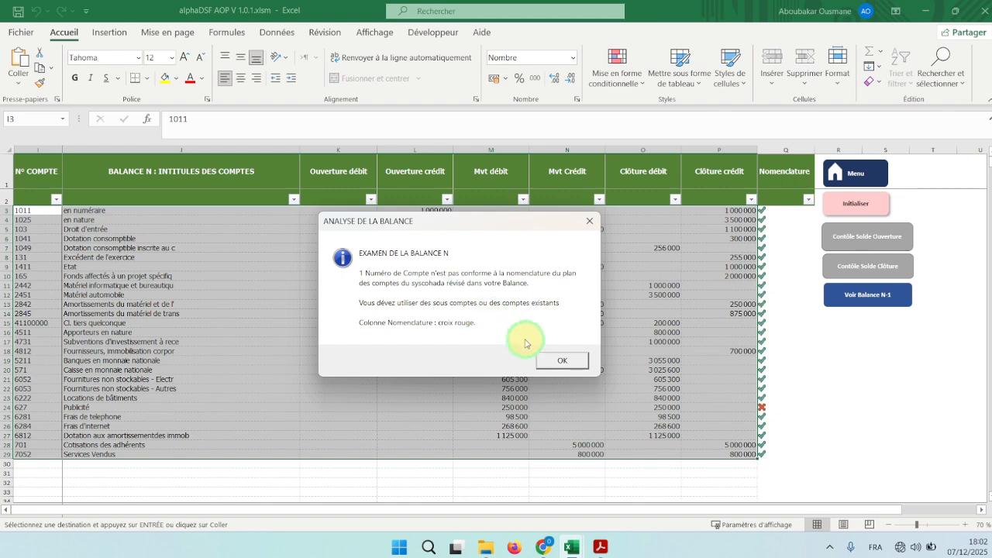
{"action": "left_click", "coordinate": [551, 366]}
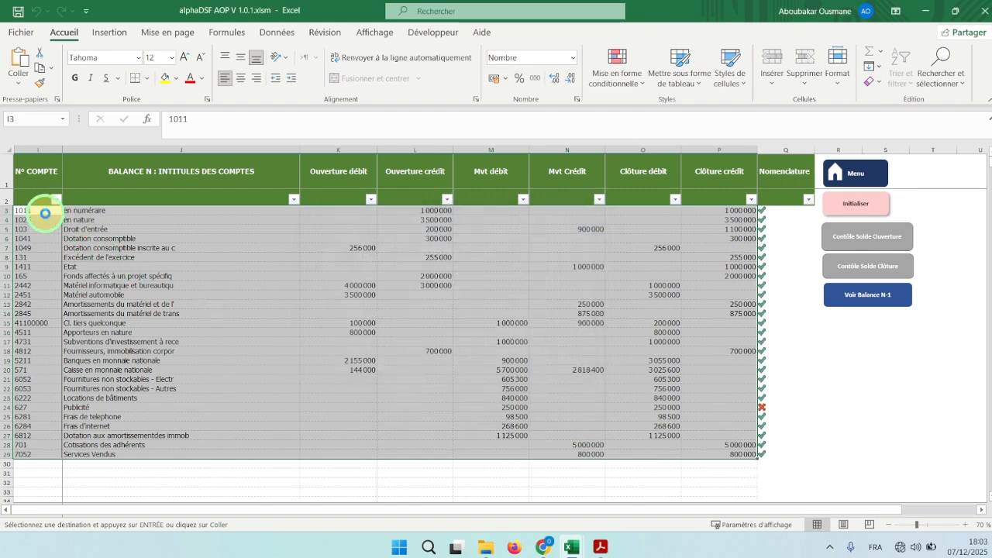
- Look up the 627 account group in plan des comptes.pdf in Acrobat to check the imported account numbers
{"action": "left_click_drag", "start_coordinate": [44, 212], "coordinate": [54, 454]}
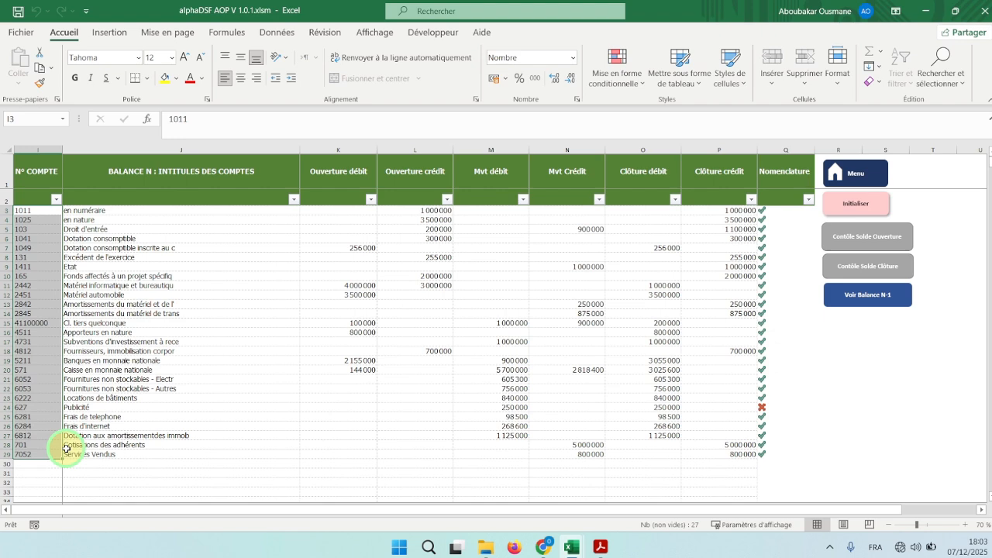
{"action": "left_click", "coordinate": [601, 548]}
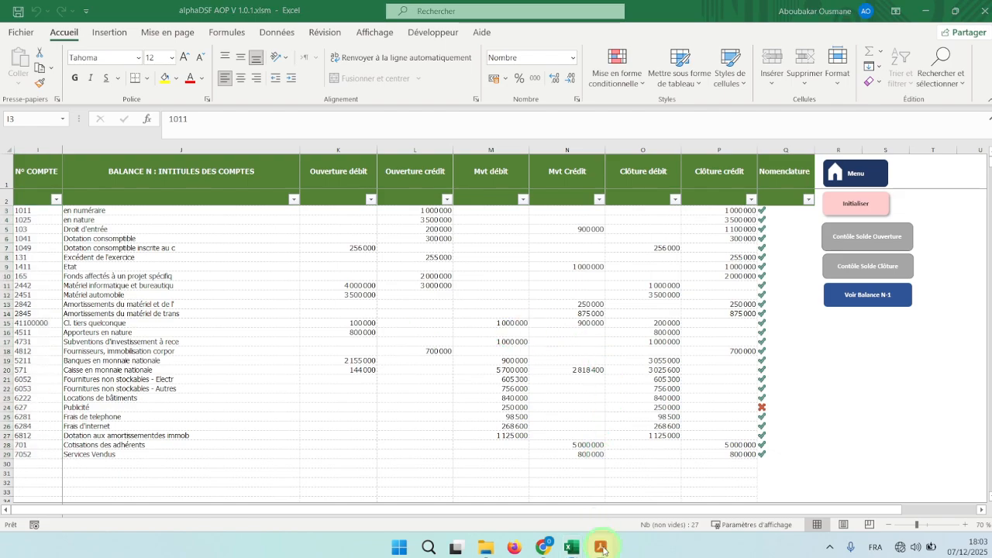
{"action": "scroll", "coordinate": [428, 319], "scroll_direction": "up", "scroll_amount": 6}
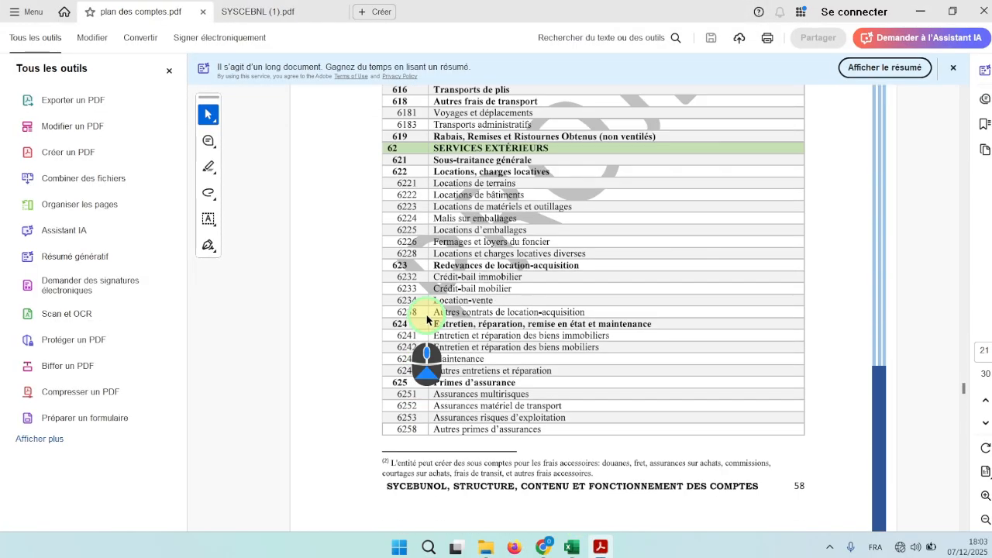
{"action": "scroll", "coordinate": [428, 319], "scroll_direction": "down", "scroll_amount": 3}
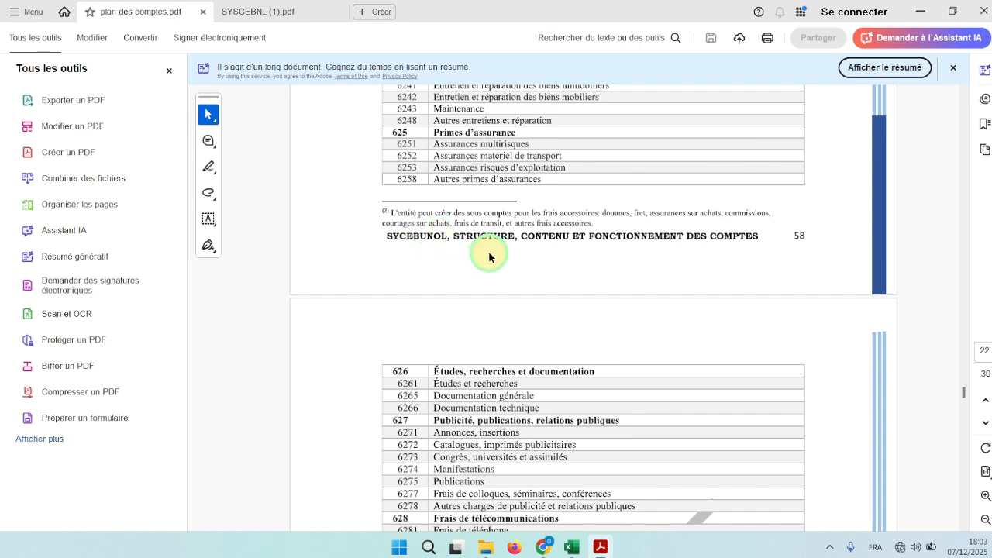
{"action": "scroll", "coordinate": [489, 257], "scroll_direction": "down", "scroll_amount": 3}
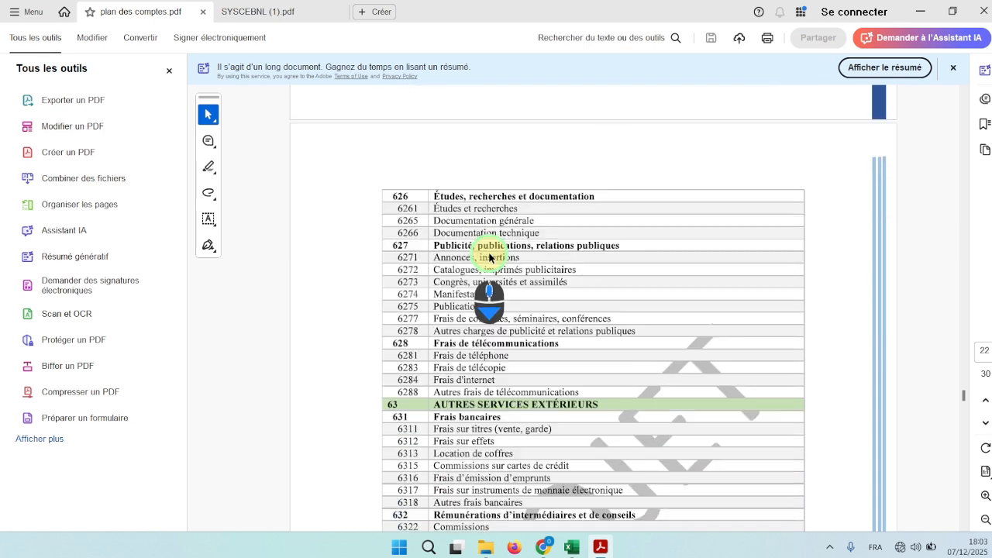
{"action": "left_click", "coordinate": [601, 548]}
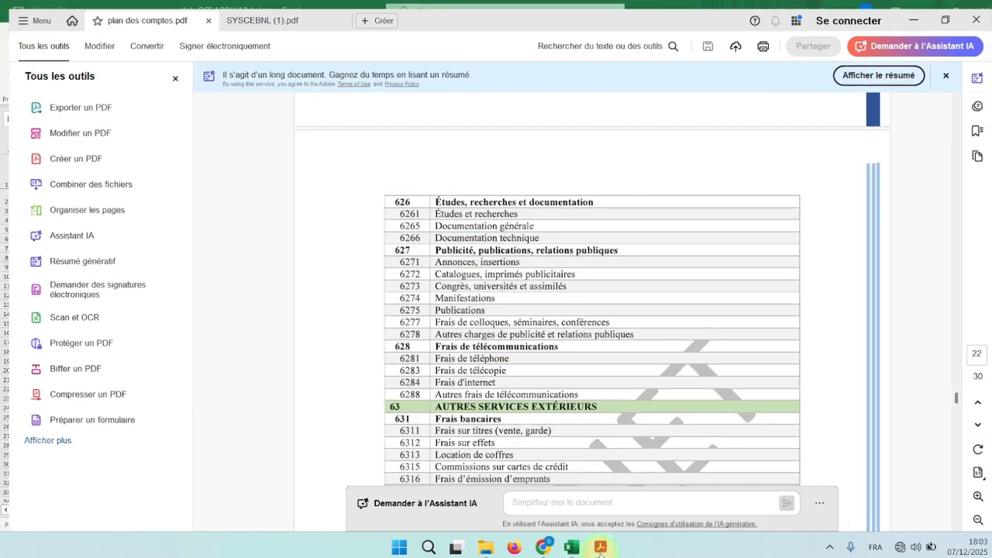
- Recheck the sub-accounts of 627 in the PDF and set the Publicité account number in cell I24 to 6271
{"action": "left_click_drag", "start_coordinate": [31, 411], "coordinate": [764, 407]}
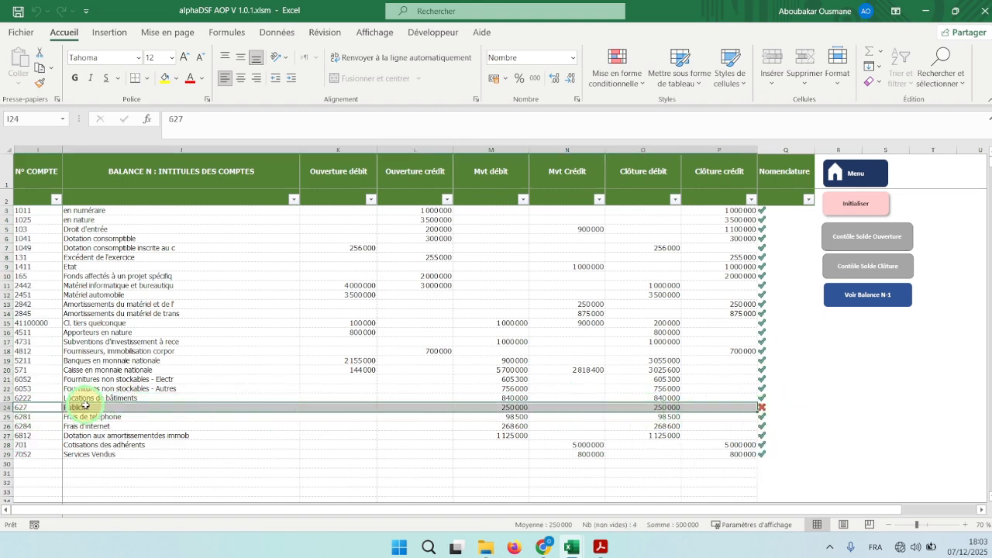
{"action": "left_click", "coordinate": [600, 548]}
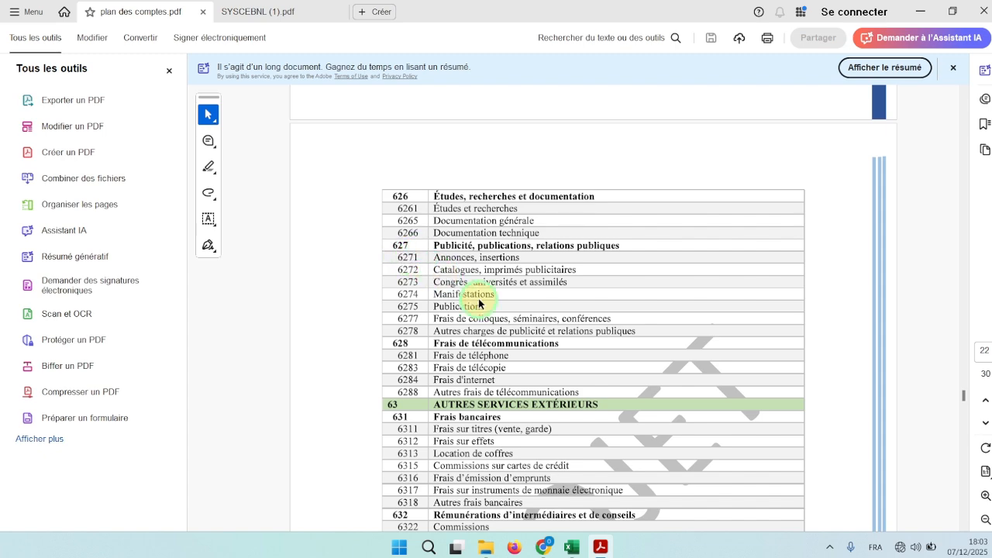
{"action": "left_click", "coordinate": [600, 548]}
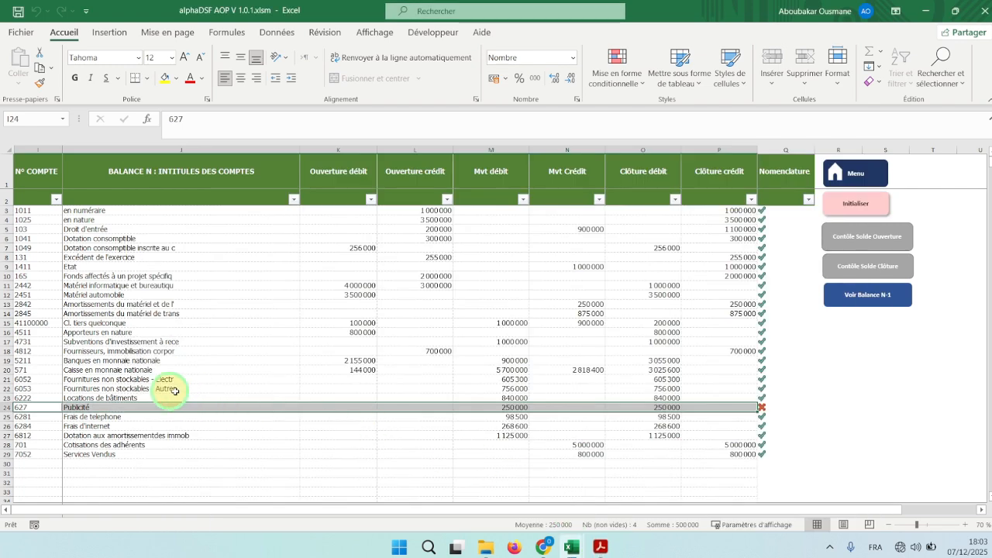
{"action": "double_click", "coordinate": [43, 407]}
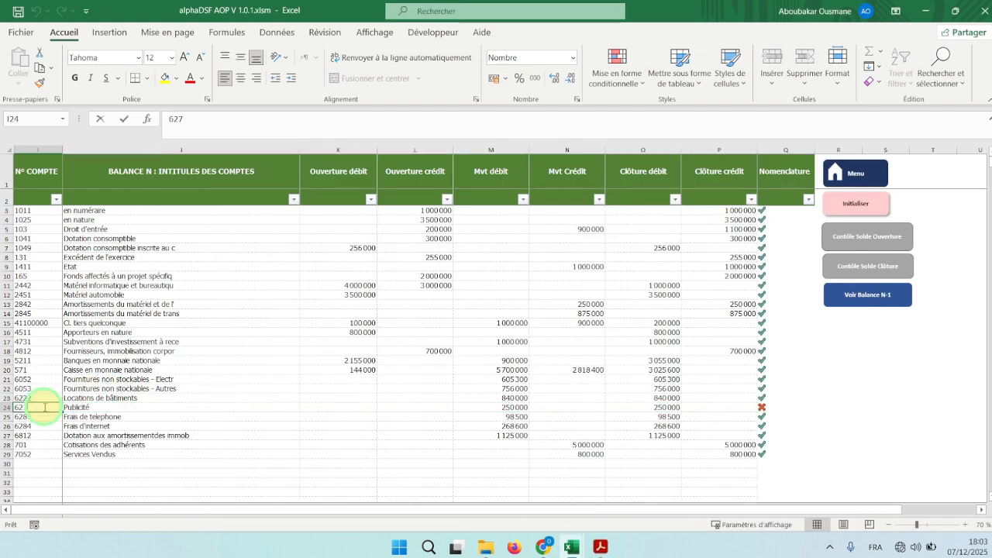
{"action": "left_click", "coordinate": [277, 436]}
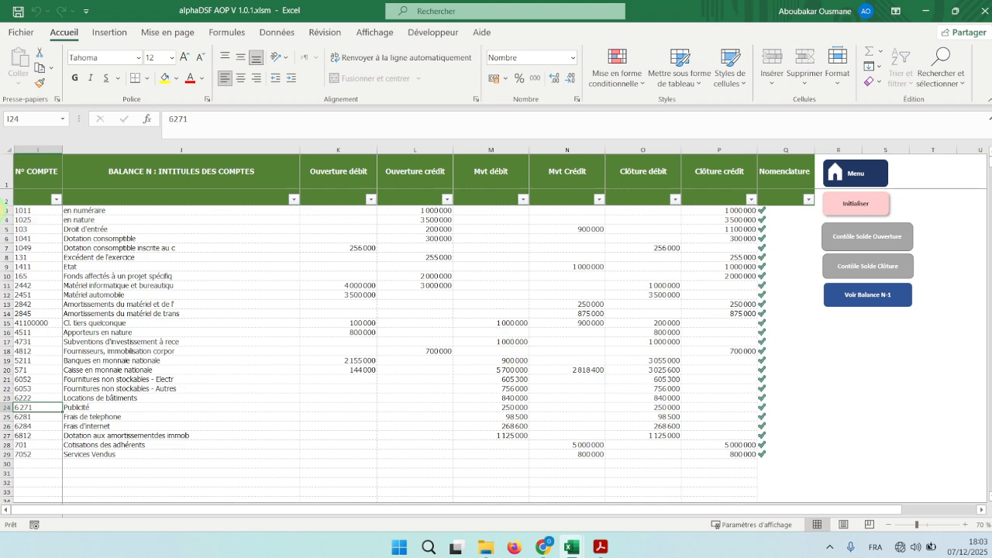
- Set the Droit d'entrée account number in cell I5 to 10 and dismiss the balance analysis message
{"action": "double_click", "coordinate": [32, 210]}
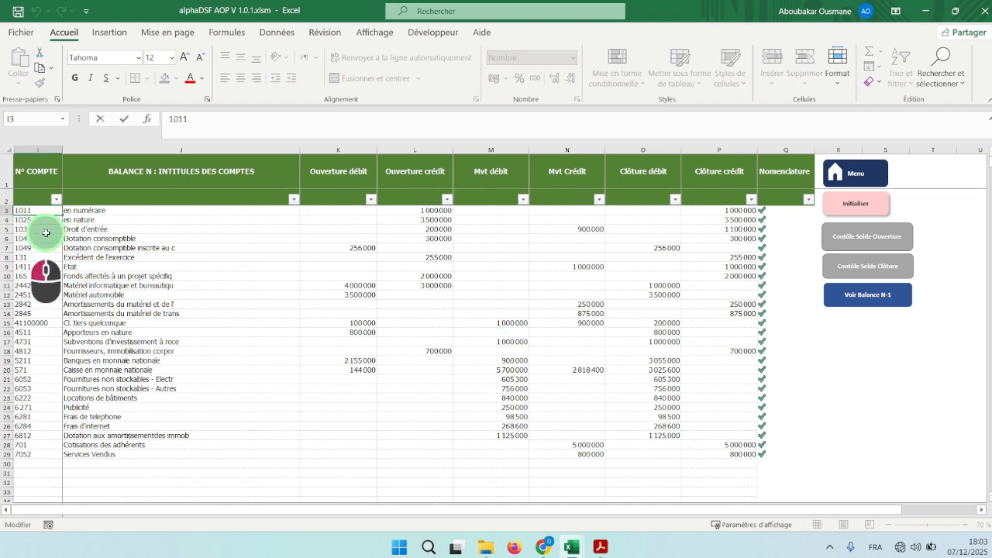
{"action": "left_click", "coordinate": [42, 230]}
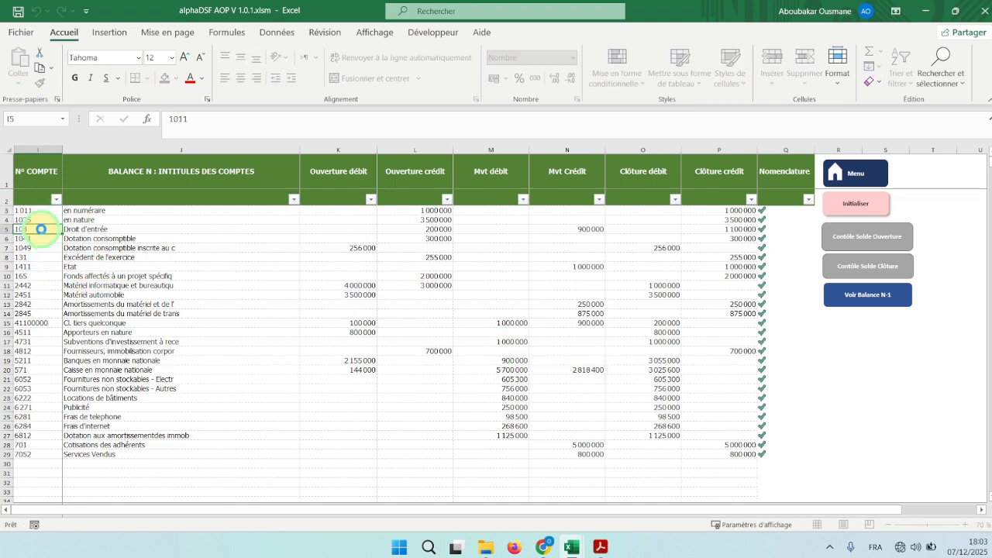
{"action": "type", "text": "10"}
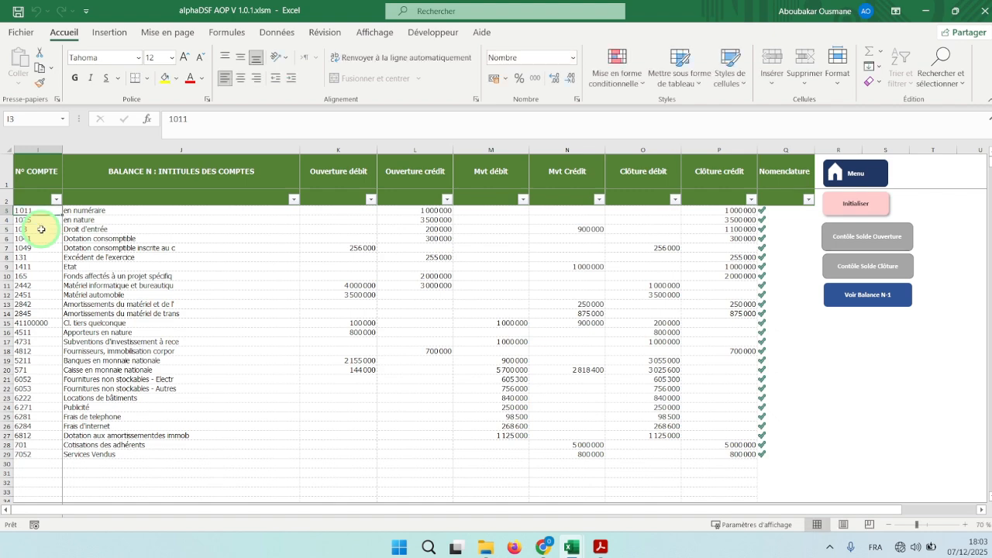
{"action": "left_click", "coordinate": [99, 286]}
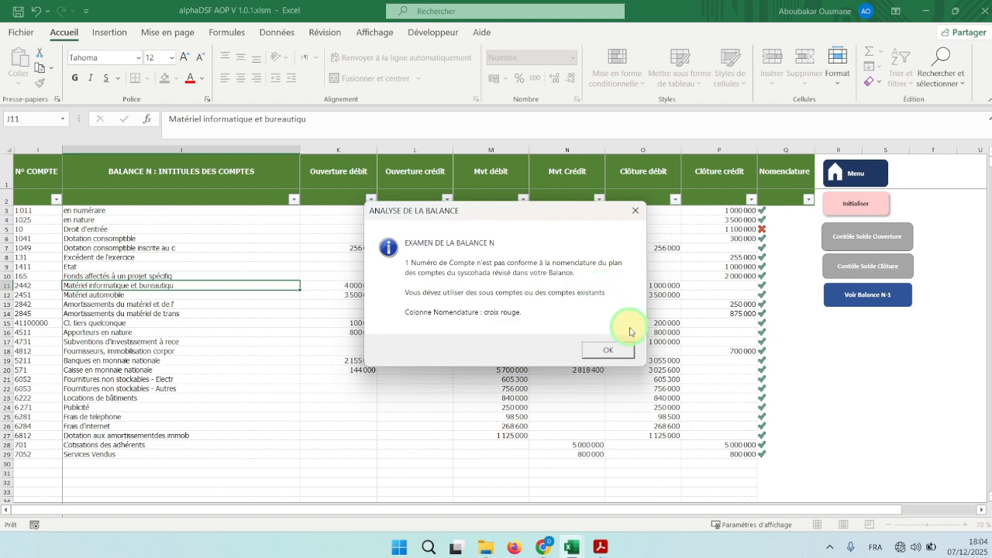
{"action": "left_click", "coordinate": [617, 350]}
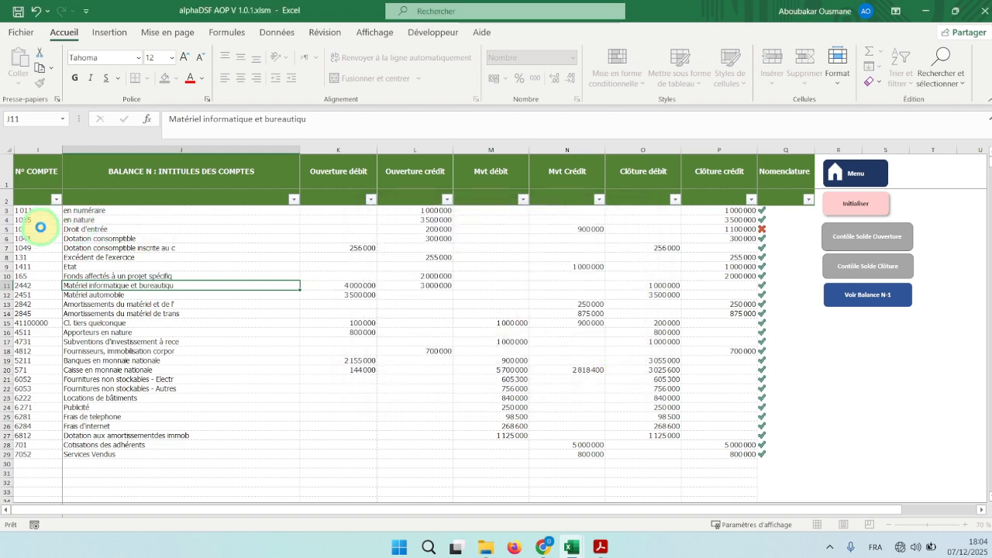
- Restore the Droit d'entrée account number in cell I5 to 103
{"action": "double_click", "coordinate": [40, 227]}
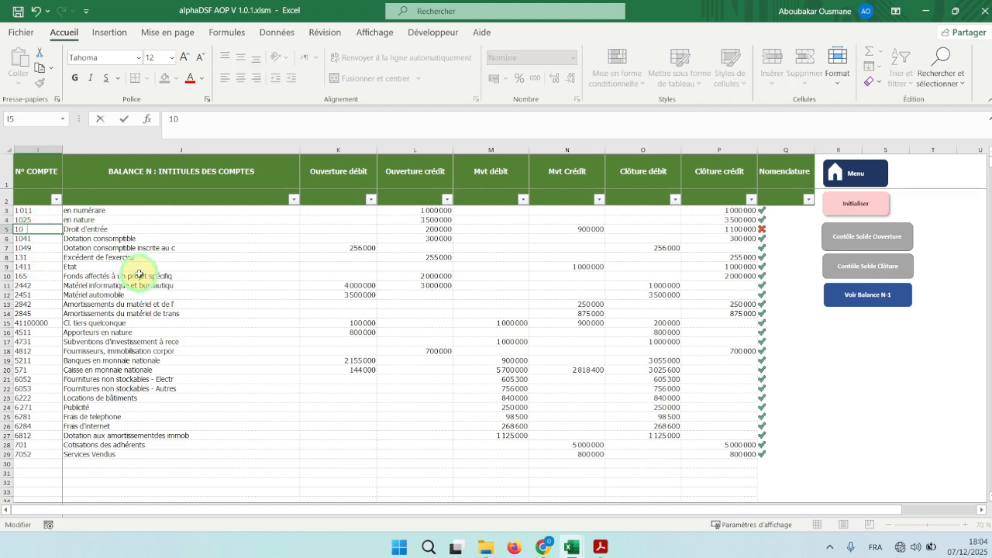
{"action": "type", "text": "3"}
{"action": "left_click", "coordinate": [302, 304]}
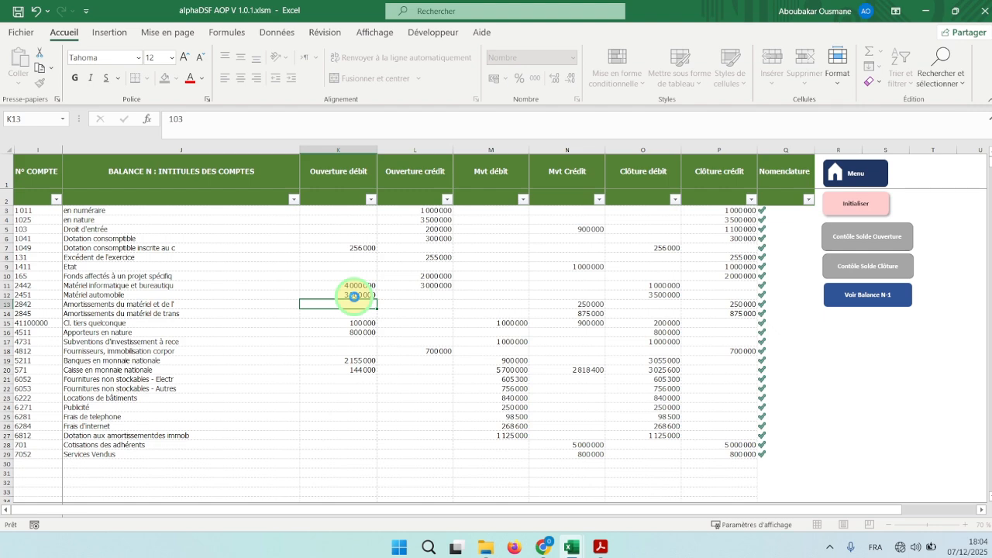
{"action": "key", "text": "ctrl+z"}
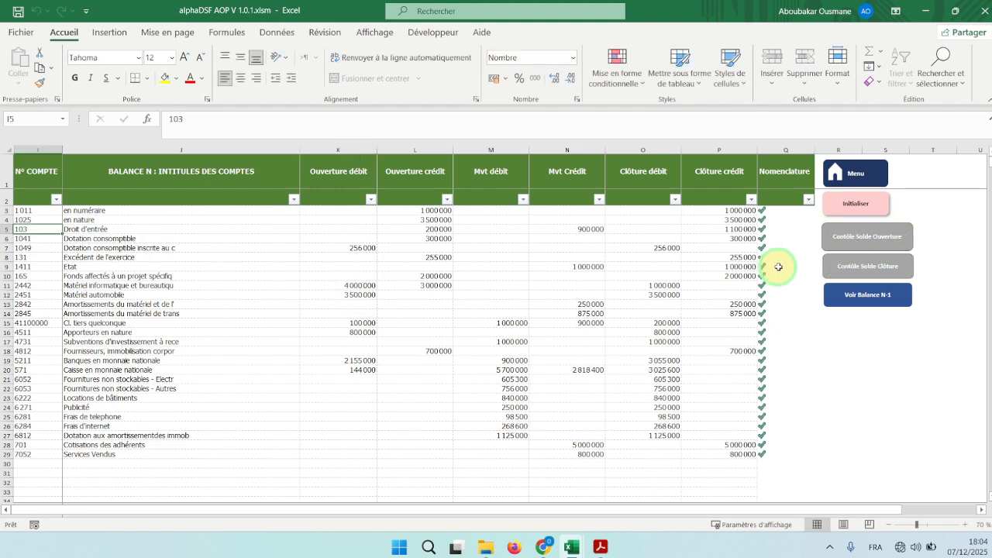
- Enter 777 as the Publicité opening credit in cell L24 to test the balance check and dismiss the imbalance message
{"action": "left_click", "coordinate": [379, 407]}
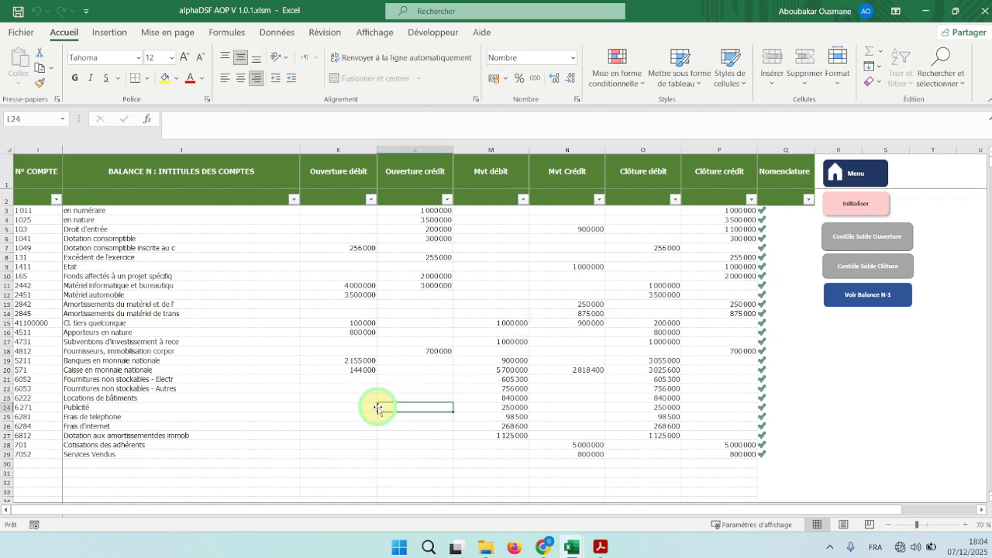
{"action": "type", "text": "777"}
{"action": "left_click", "coordinate": [394, 427]}
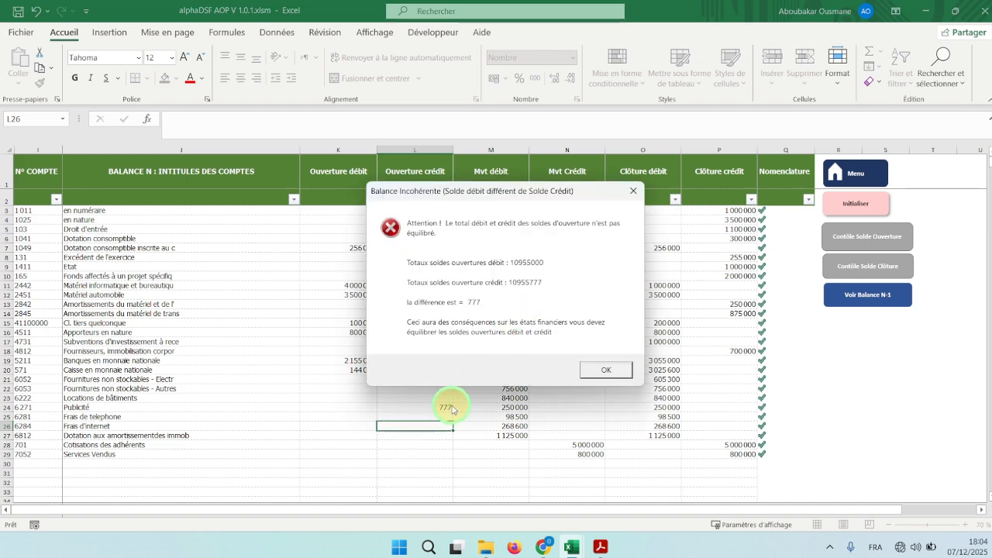
{"action": "left_click_drag", "start_coordinate": [424, 190], "coordinate": [442, 193]}
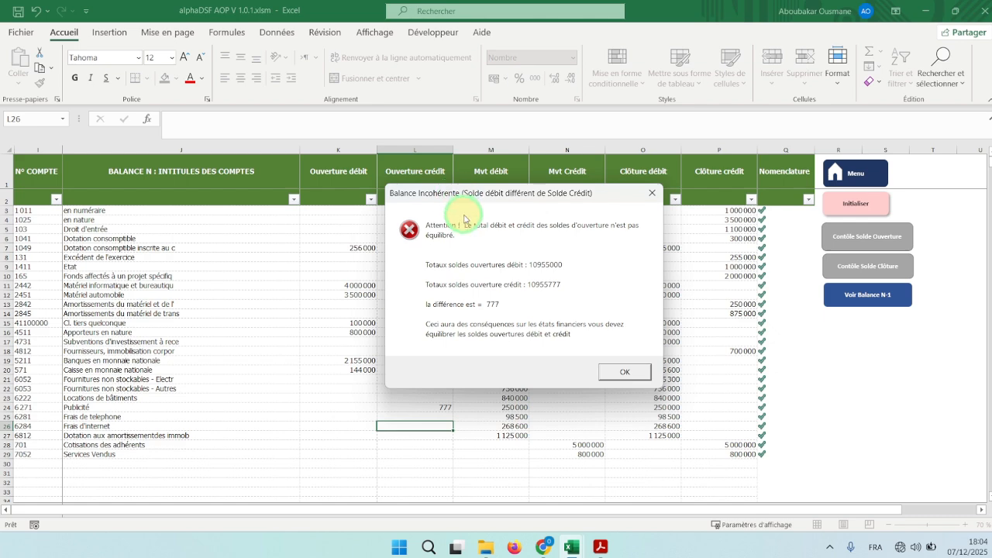
{"action": "left_click", "coordinate": [485, 313]}
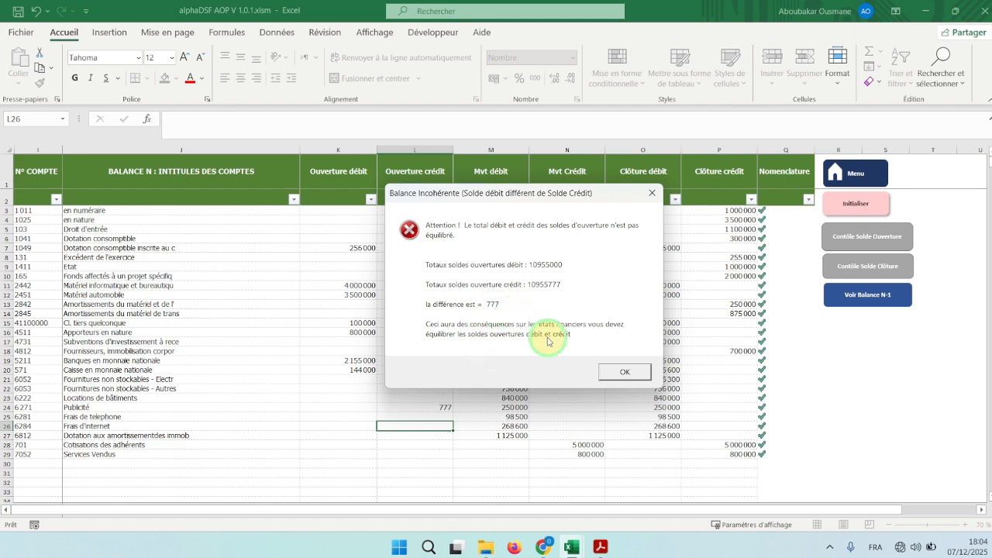
{"action": "left_click", "coordinate": [617, 375]}
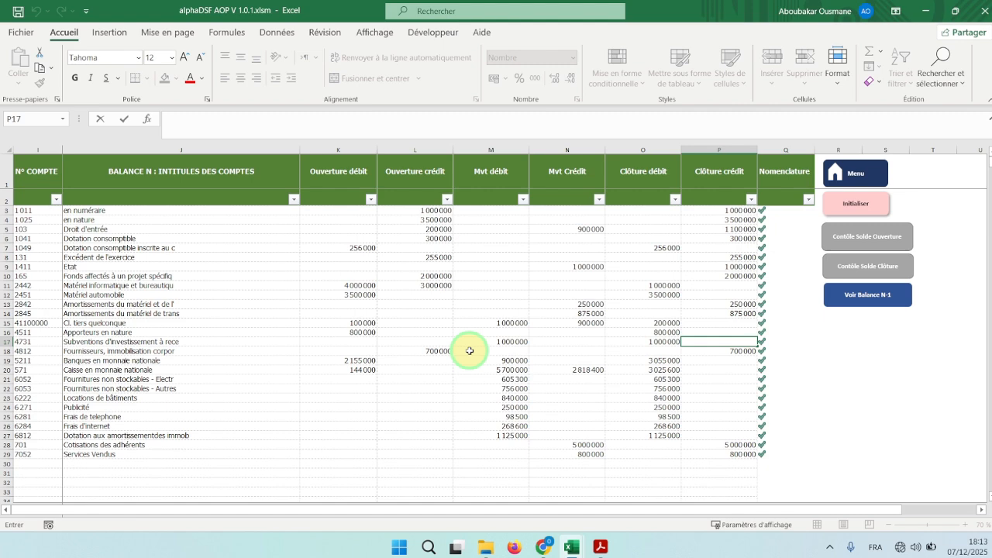
- Highlight the Caisse opening entry in I20:K20, run the opening balance control and acknowledge the class 1 notice
{"action": "left_click", "coordinate": [32, 371]}
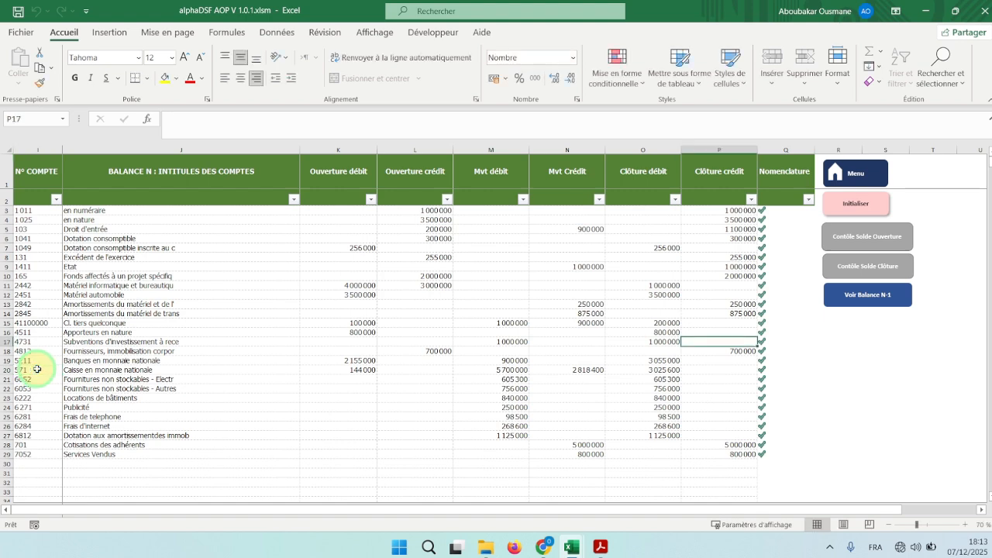
{"action": "left_click_drag", "start_coordinate": [36, 370], "coordinate": [332, 375]}
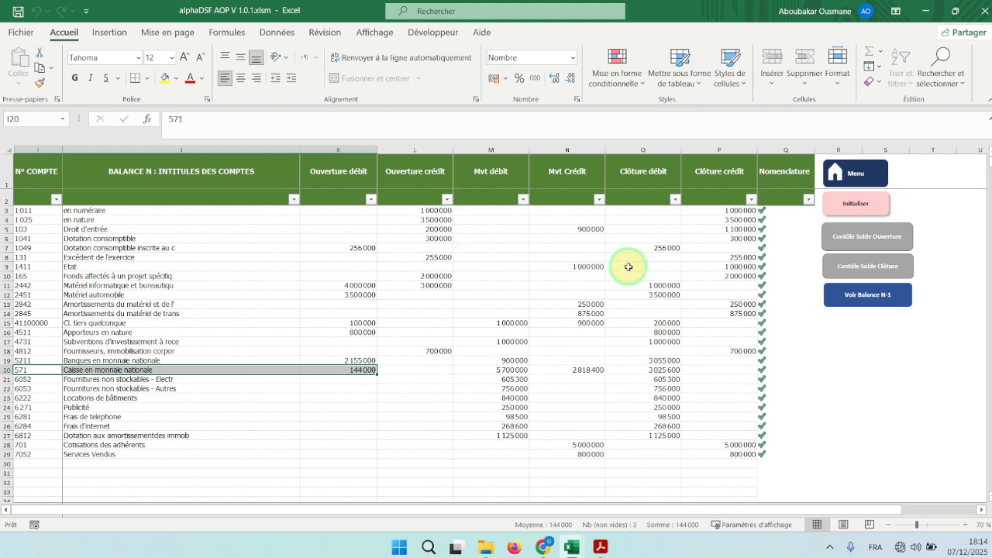
{"action": "left_click", "coordinate": [849, 240]}
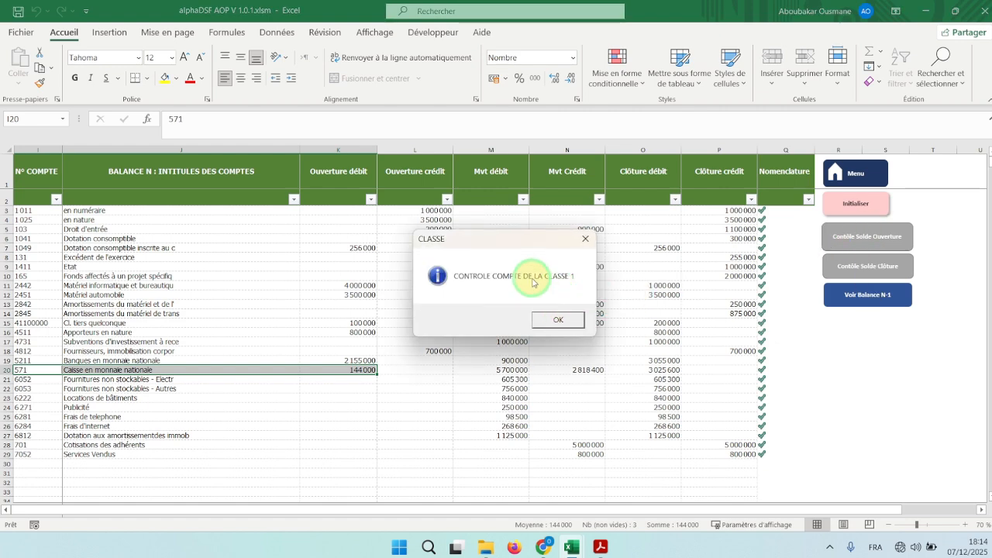
{"action": "left_click_drag", "start_coordinate": [501, 254], "coordinate": [509, 297]}
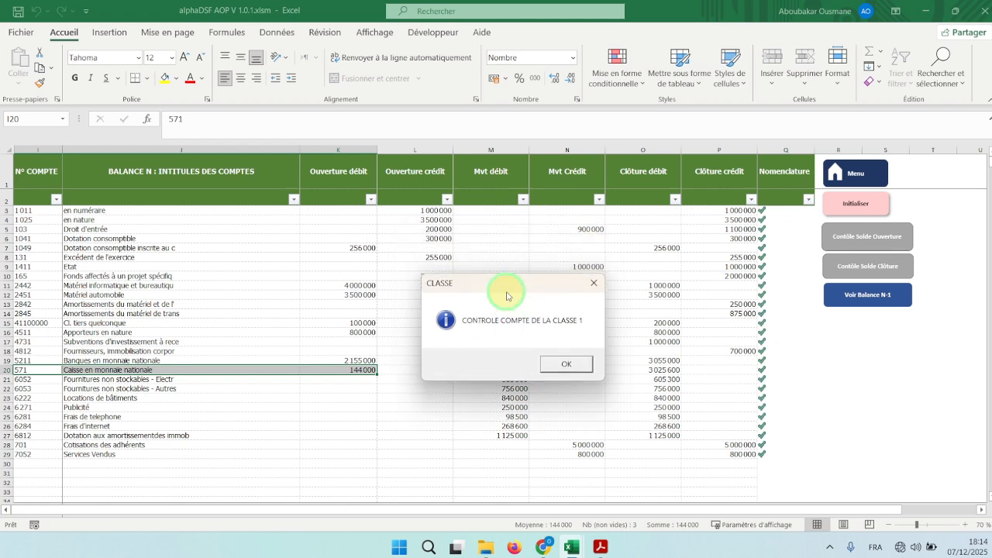
{"action": "left_click", "coordinate": [557, 368]}
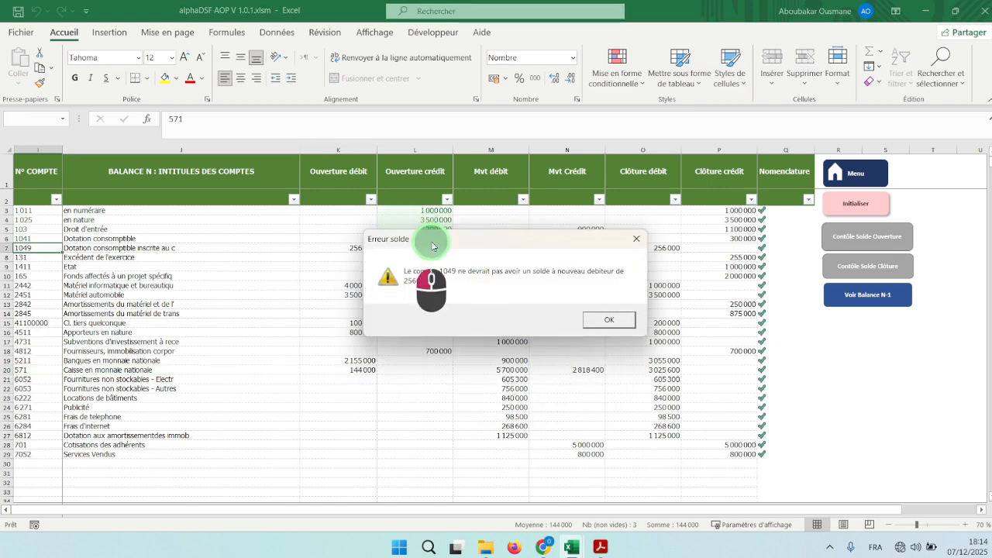
- Dismiss the balance error for account 1049 and accept placing its -256 000 opening balance on the credit side
{"action": "left_click_drag", "start_coordinate": [432, 244], "coordinate": [433, 272]}
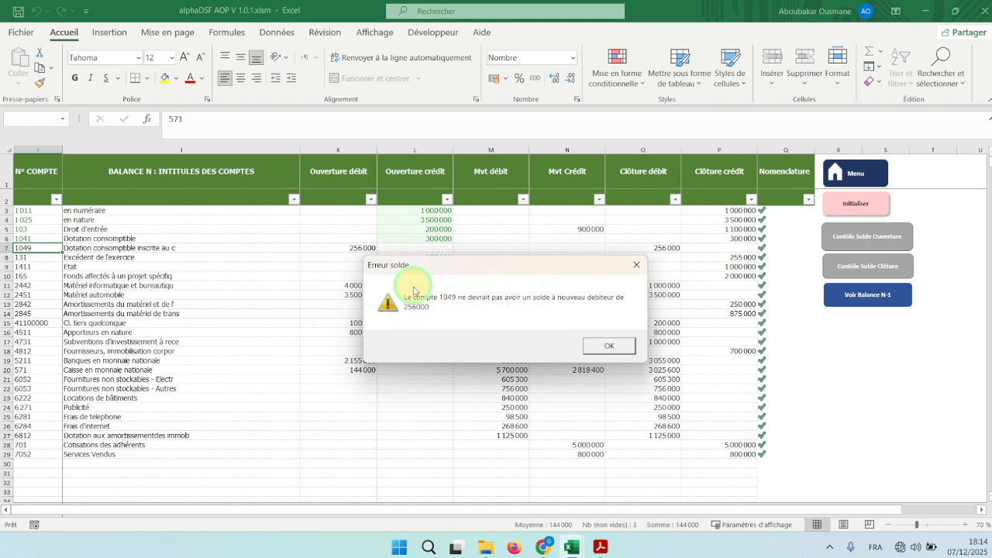
{"action": "left_click_drag", "start_coordinate": [412, 275], "coordinate": [392, 293]}
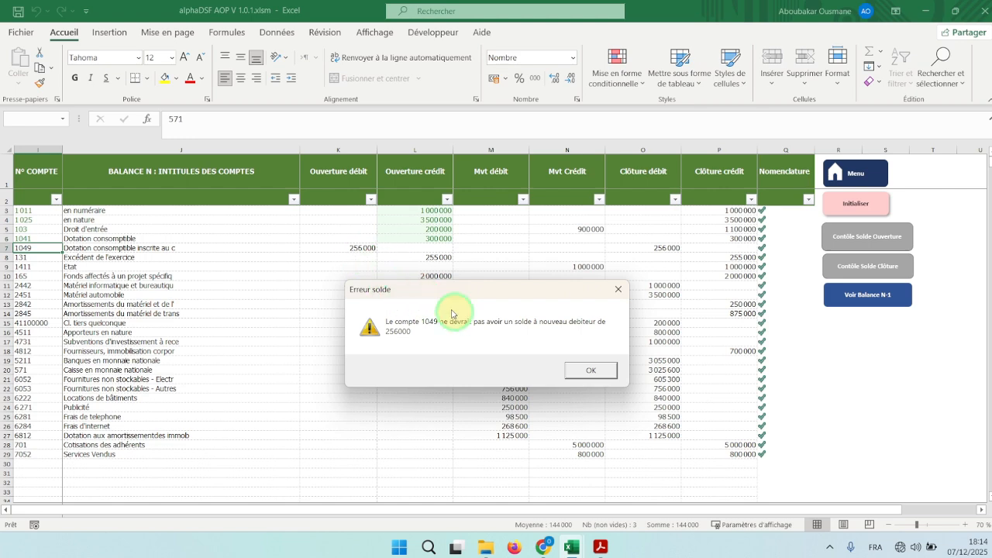
{"action": "left_click", "coordinate": [580, 370]}
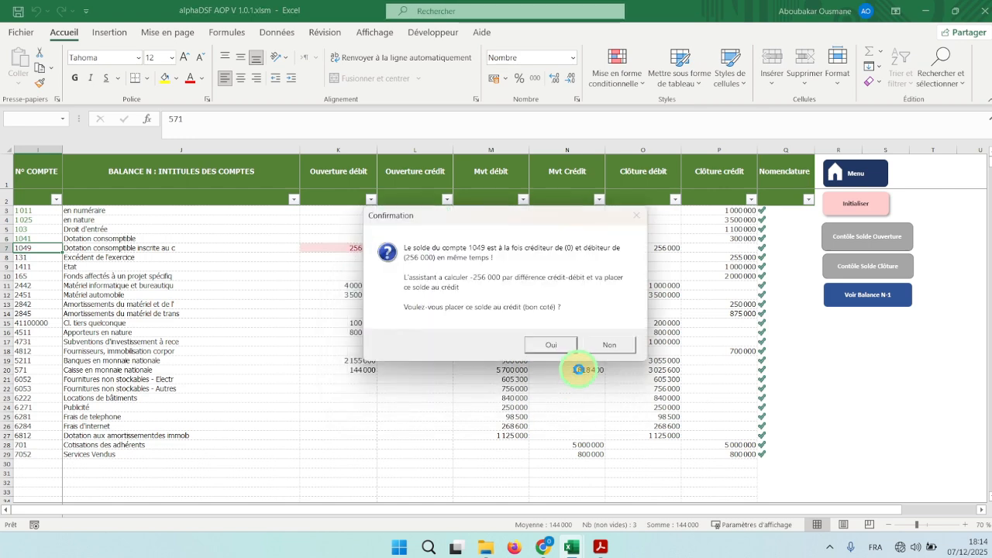
{"action": "left_click_drag", "start_coordinate": [448, 221], "coordinate": [456, 311]}
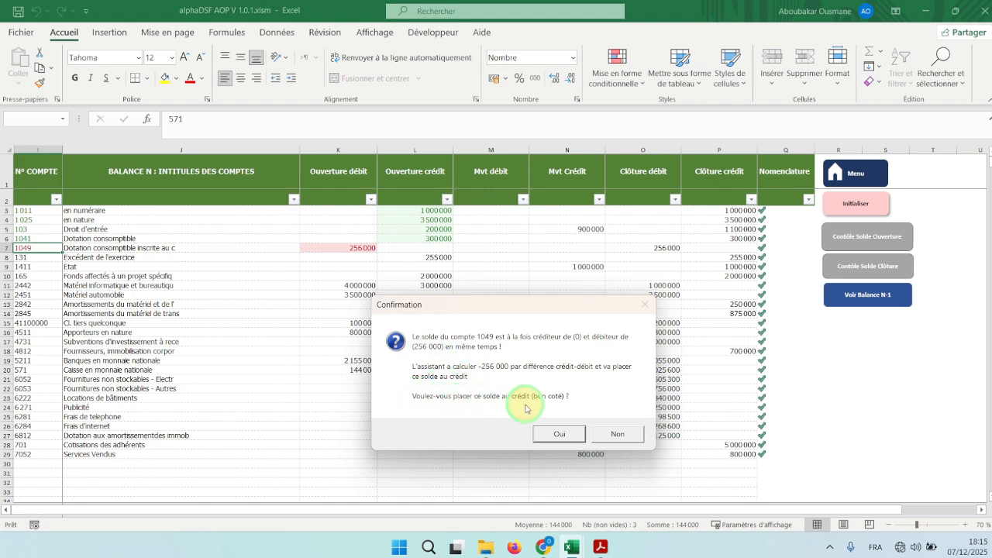
{"action": "left_click", "coordinate": [559, 434]}
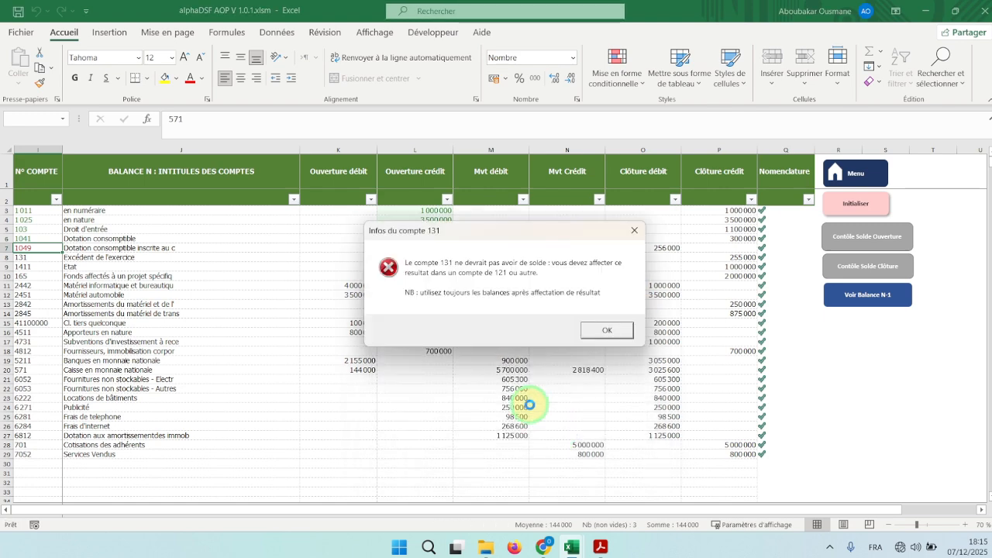
- Acknowledge the result allocation notice for account 131 and continue through the class 2 account control
{"action": "left_click_drag", "start_coordinate": [404, 232], "coordinate": [410, 284]}
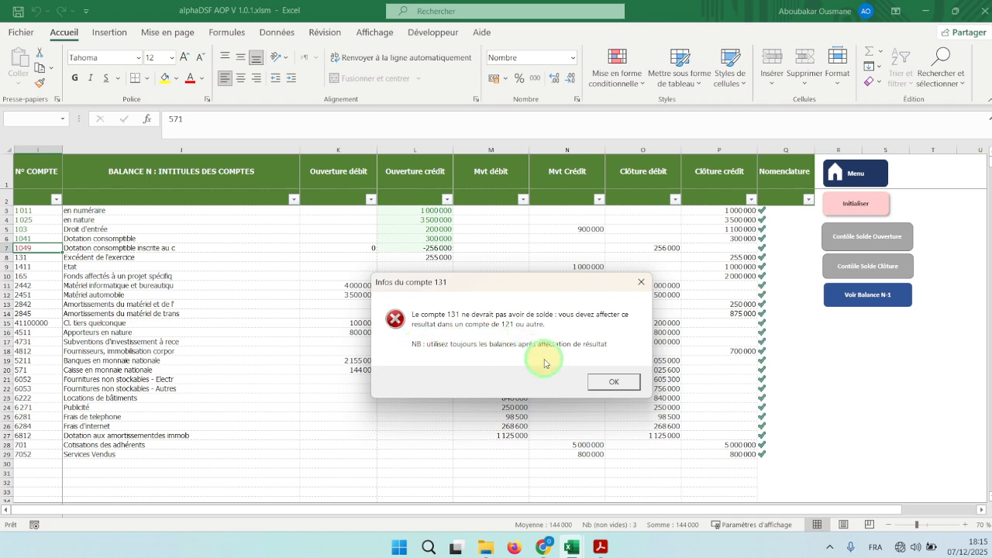
{"action": "left_click", "coordinate": [600, 383]}
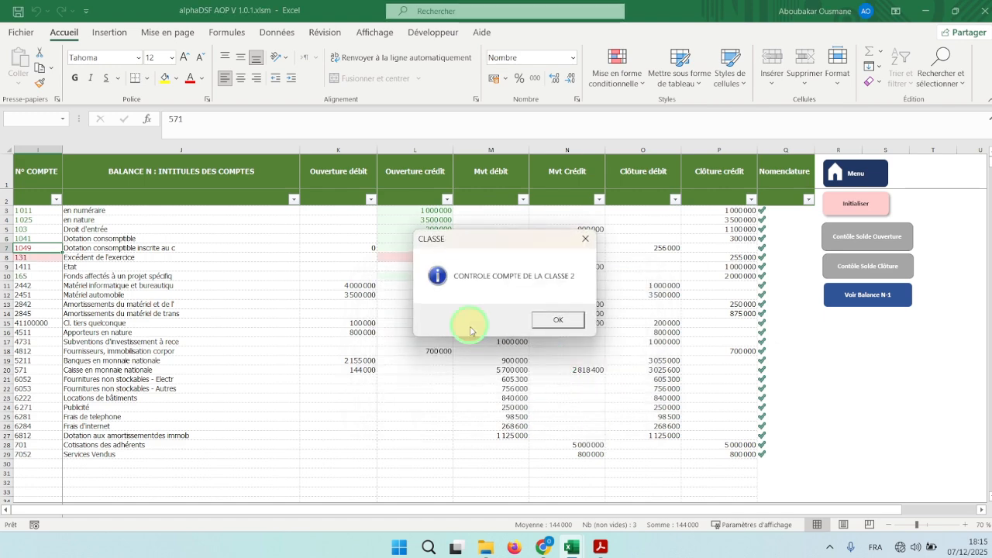
{"action": "left_click_drag", "start_coordinate": [454, 250], "coordinate": [452, 321]}
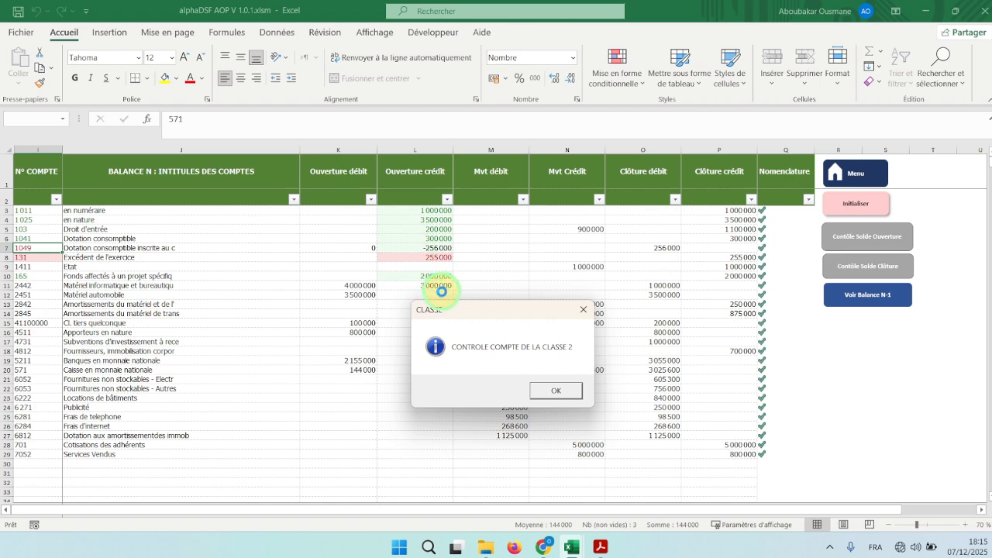
{"action": "left_click", "coordinate": [546, 394]}
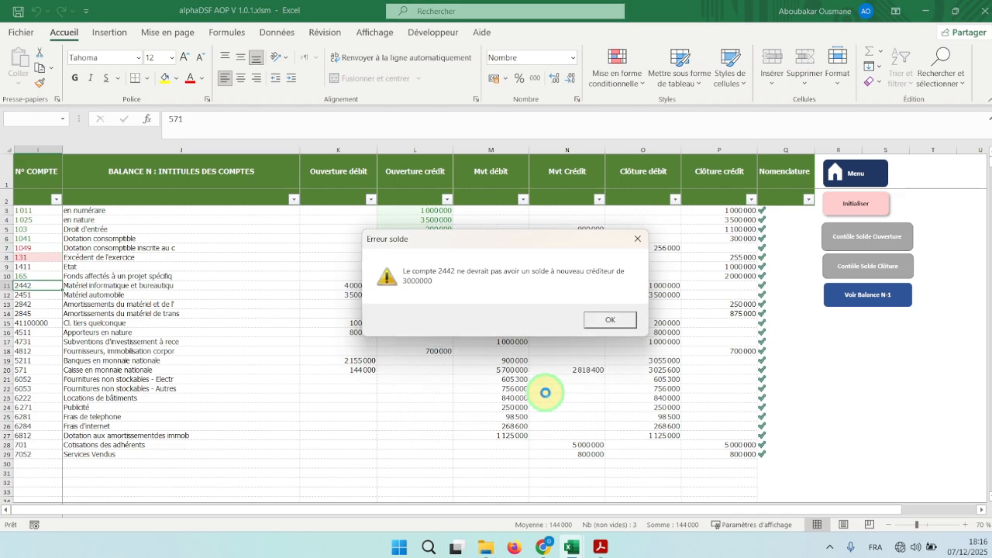
- Dismiss the balance error for account 2442 and accept placing its net 1 000 000 opening balance on the debit side
{"action": "left_click", "coordinate": [445, 240]}
{"action": "left_click_drag", "start_coordinate": [445, 241], "coordinate": [540, 326]}
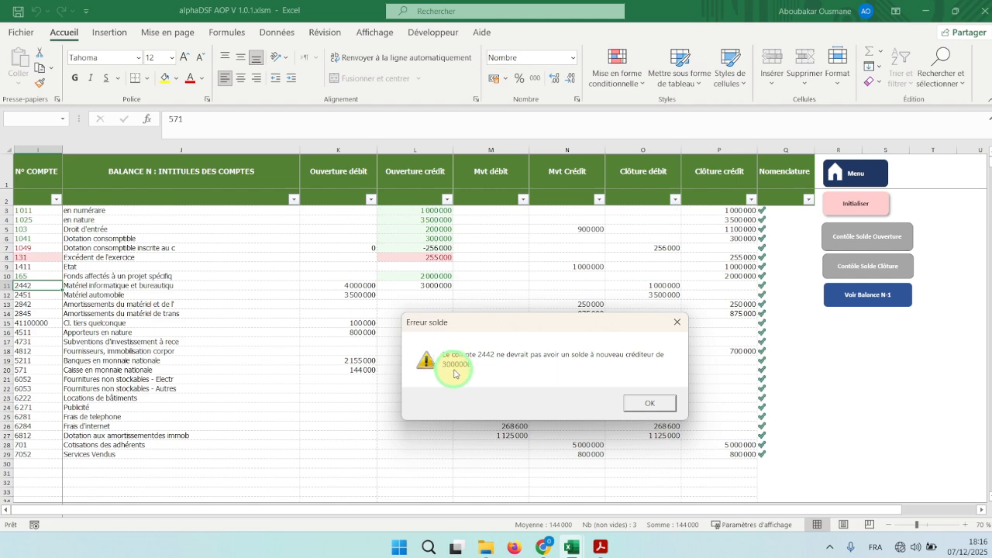
{"action": "left_click", "coordinate": [623, 404]}
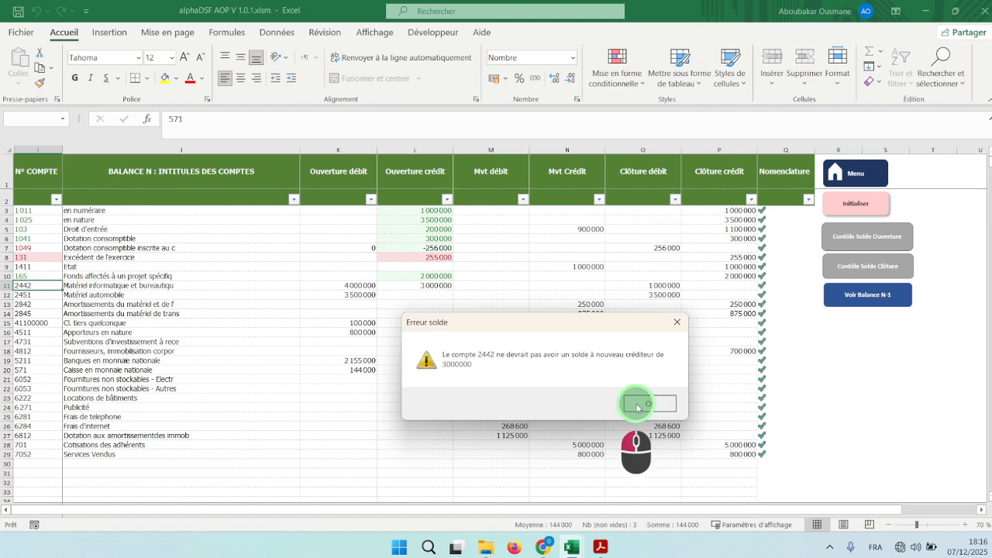
{"action": "left_click_drag", "start_coordinate": [465, 225], "coordinate": [552, 285]}
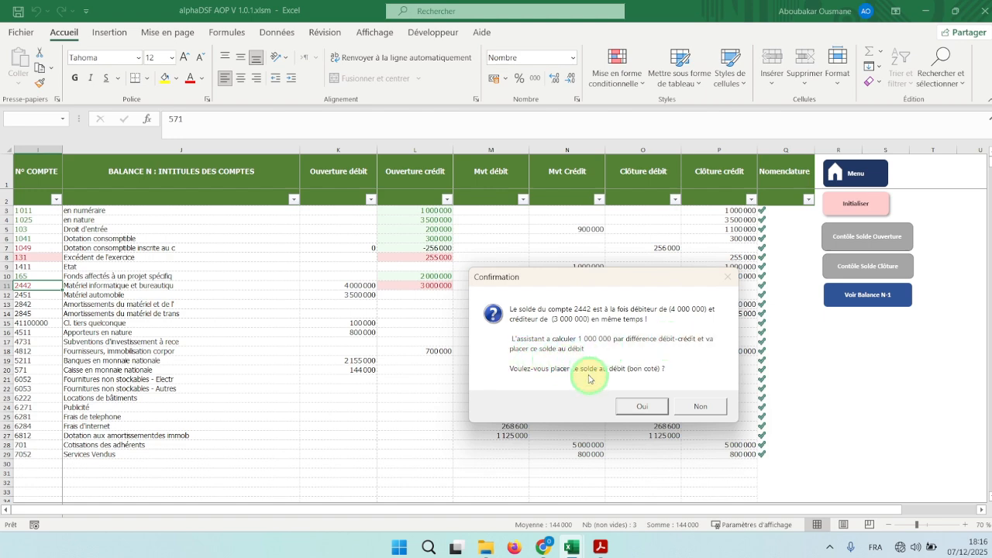
{"action": "left_click", "coordinate": [639, 408]}
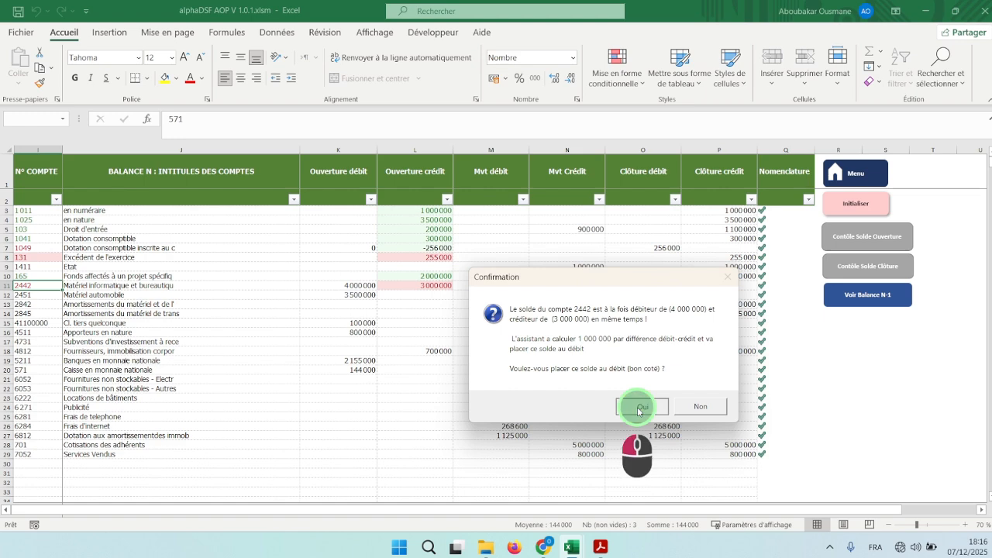
- Acknowledge the remaining class notices, from class 4 through class 7, to finish the opening balance control
{"action": "left_click_drag", "start_coordinate": [491, 246], "coordinate": [538, 297]}
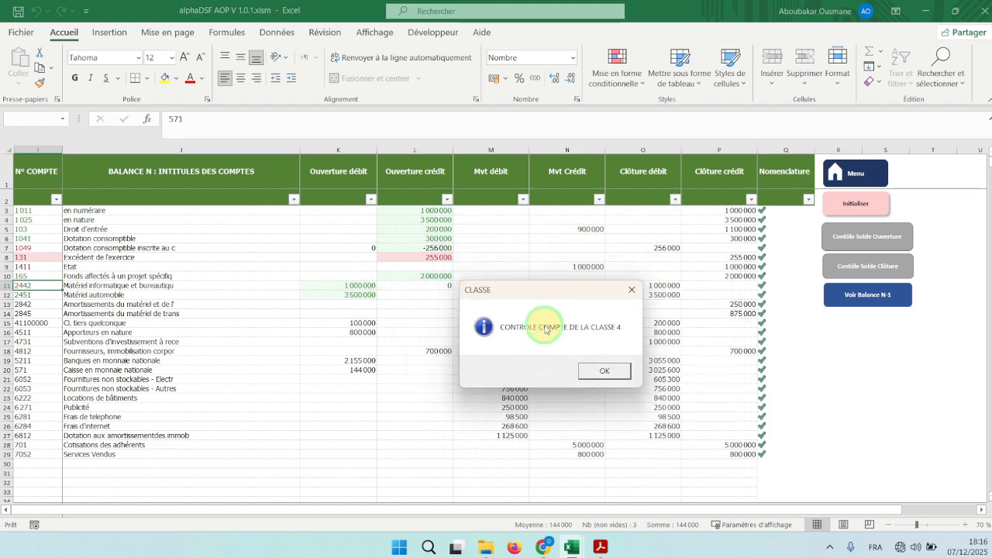
{"action": "left_click", "coordinate": [605, 373]}
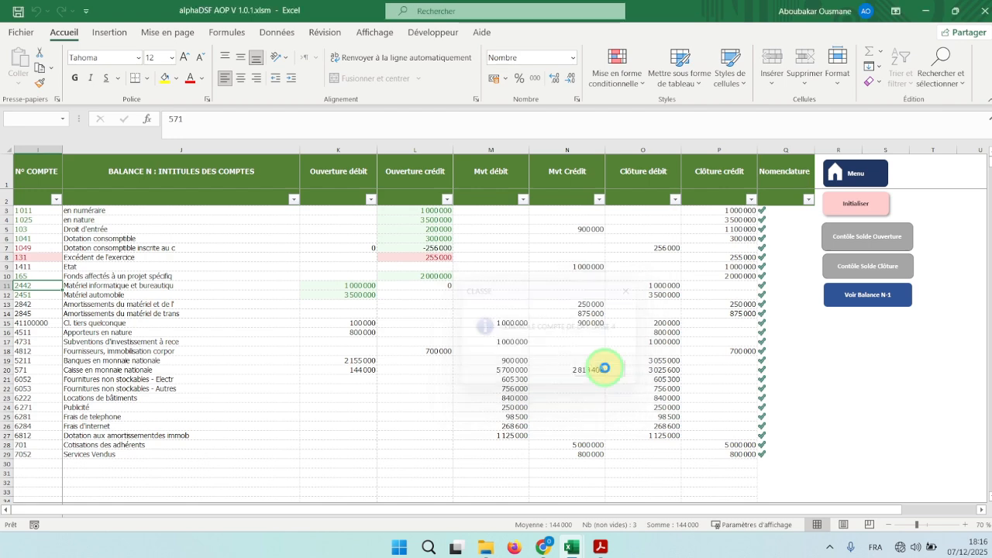
{"action": "left_click", "coordinate": [557, 321]}
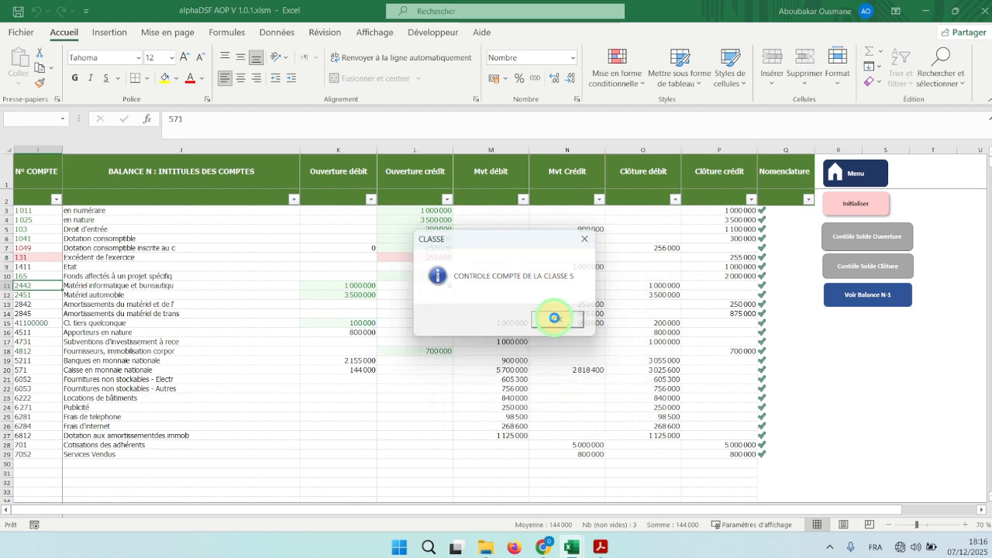
{"action": "left_click", "coordinate": [557, 321]}
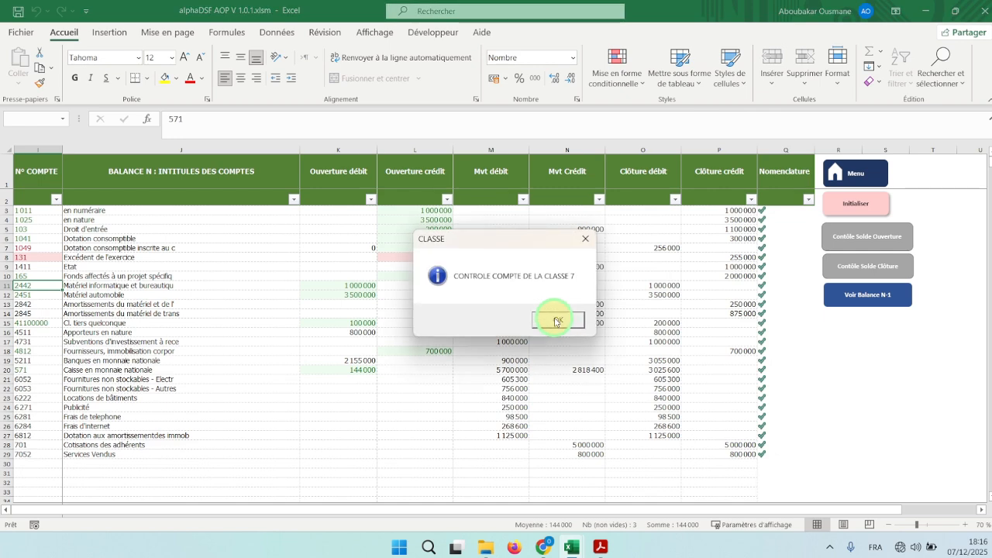
{"action": "left_click", "coordinate": [555, 318]}
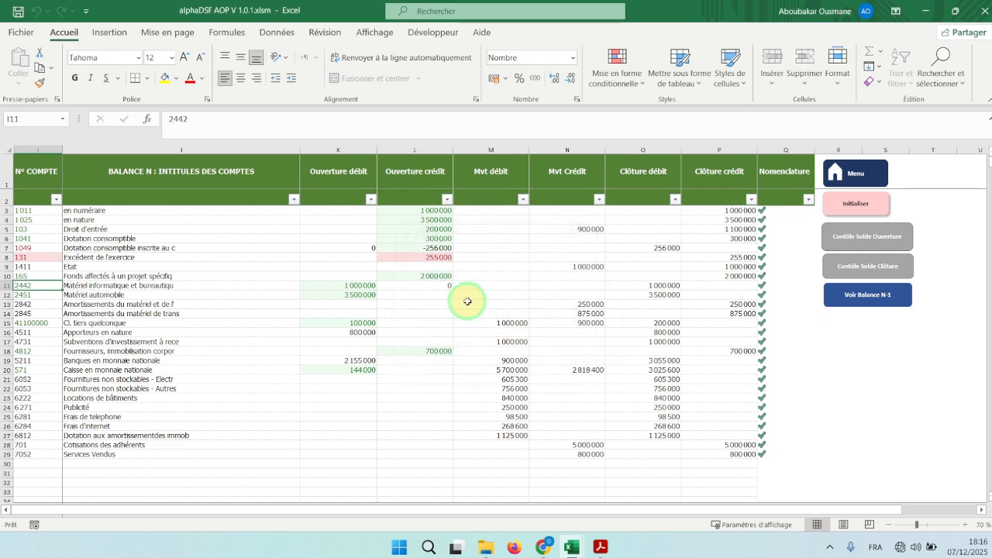
- Change the account number of the Excédent de l'exercice row in I8 to 1211
{"action": "left_click", "coordinate": [37, 256]}
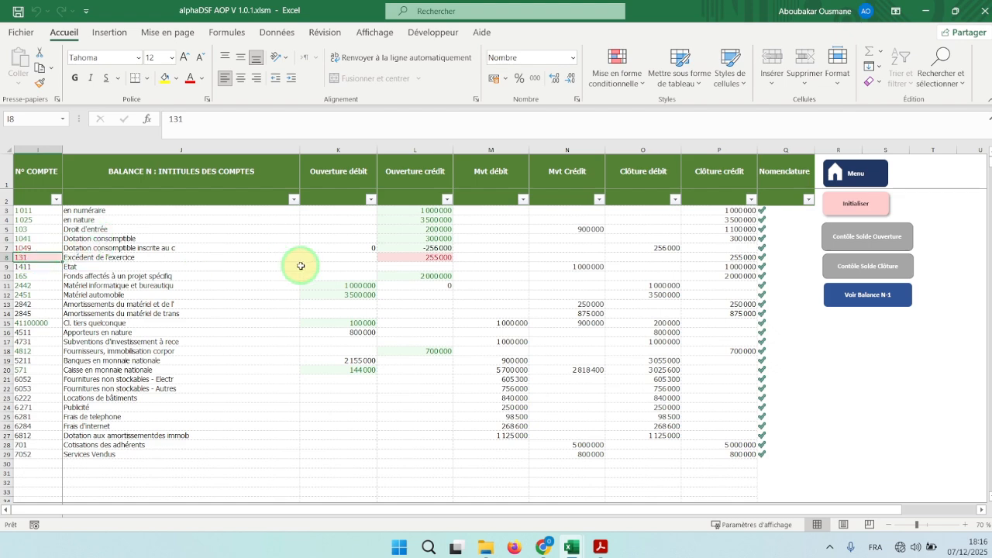
{"action": "left_click_drag", "start_coordinate": [385, 257], "coordinate": [34, 258]}
{"action": "left_click", "coordinate": [37, 258]}
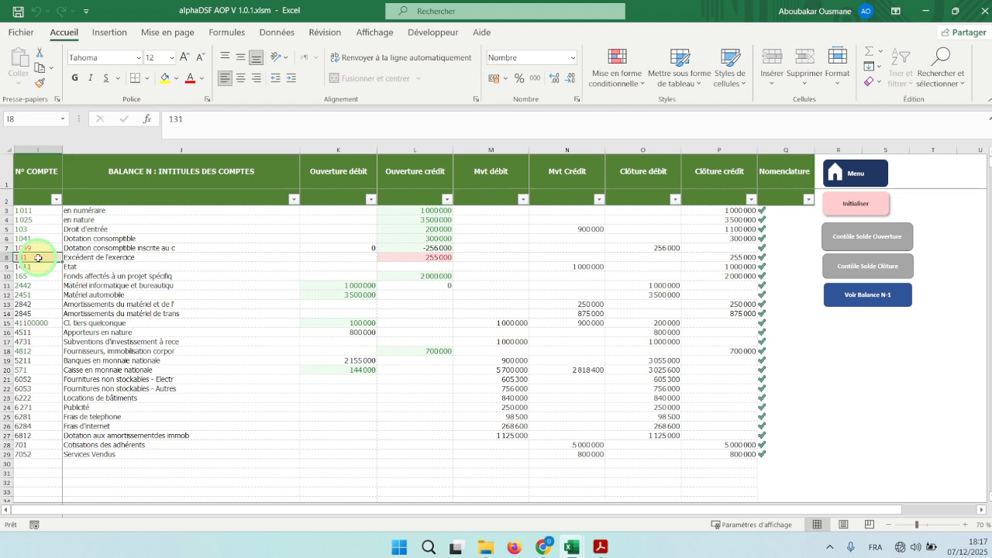
{"action": "type", "text": "11"}
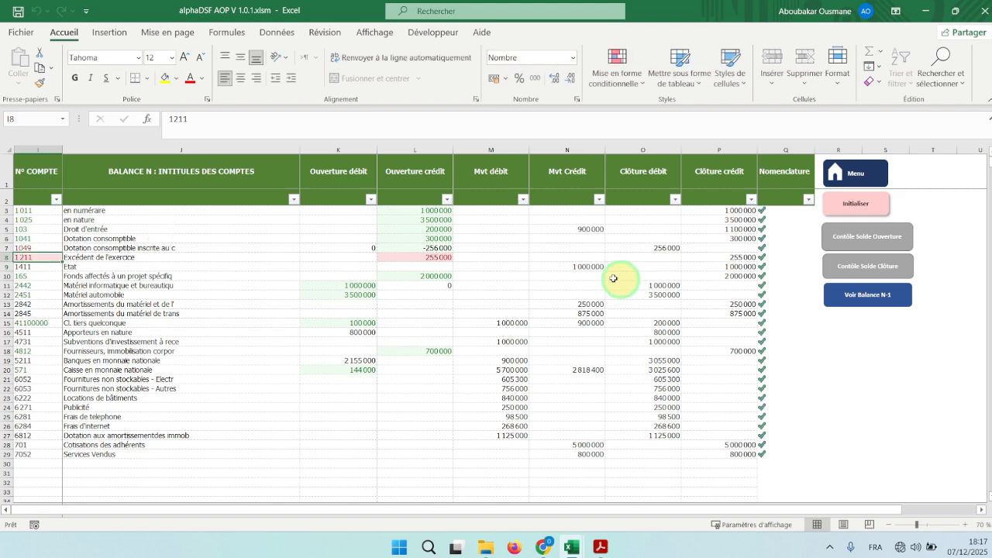
- Run the opening balance control again and acknowledge every class notice from class 1 through class 7
{"action": "left_click", "coordinate": [856, 237]}
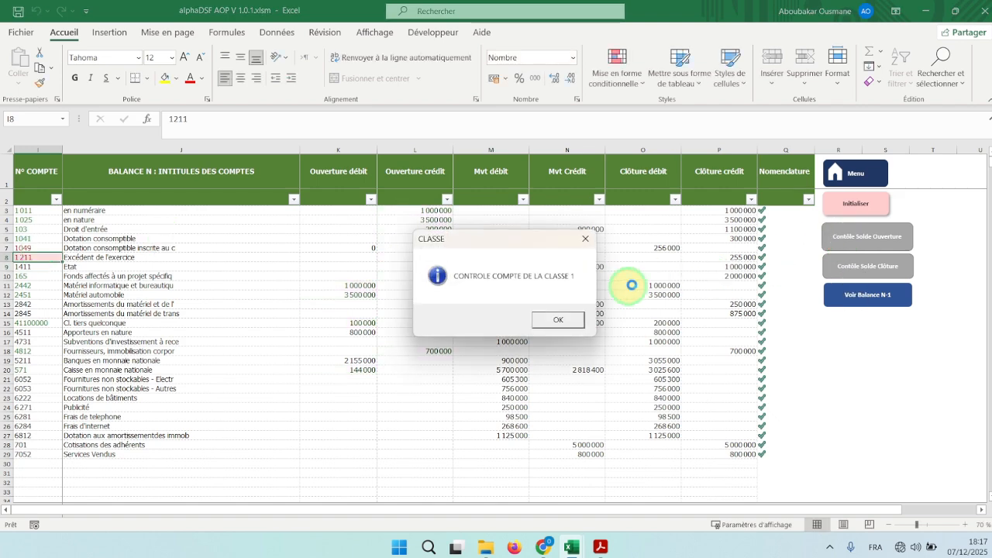
{"action": "left_click", "coordinate": [558, 320]}
{"action": "left_click", "coordinate": [559, 320]}
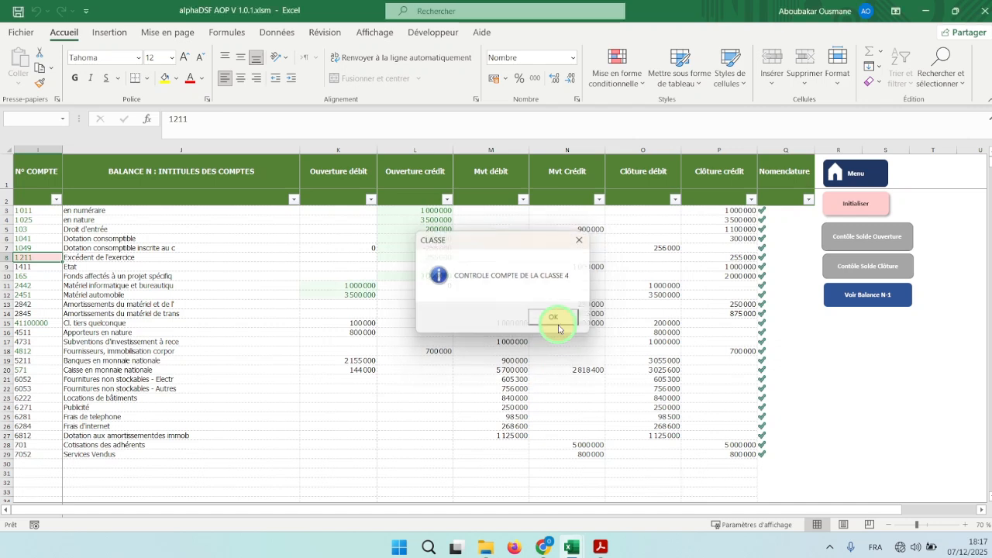
{"action": "left_click", "coordinate": [558, 320]}
{"action": "left_click", "coordinate": [558, 320]}
{"action": "left_click", "coordinate": [558, 320]}
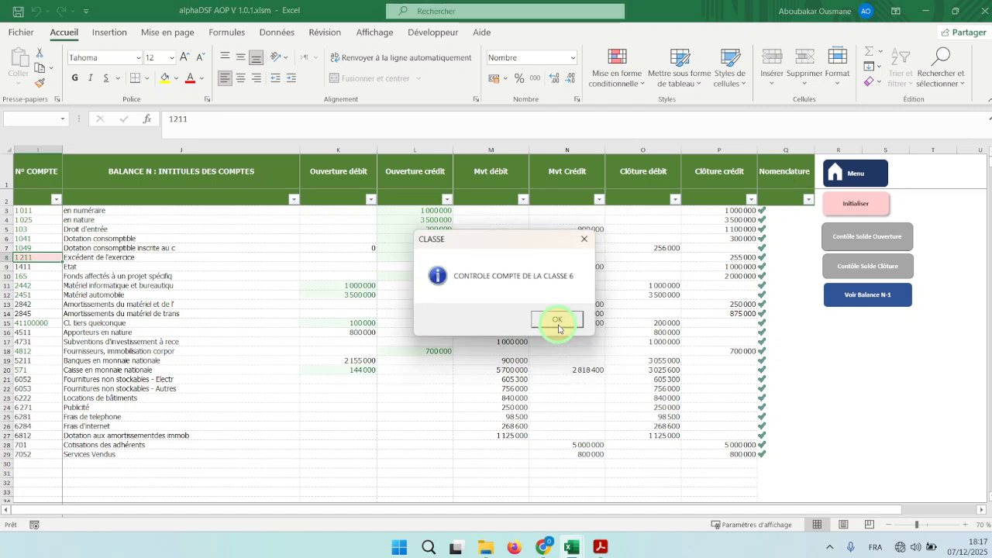
{"action": "left_click", "coordinate": [558, 320]}
{"action": "left_click", "coordinate": [558, 320]}
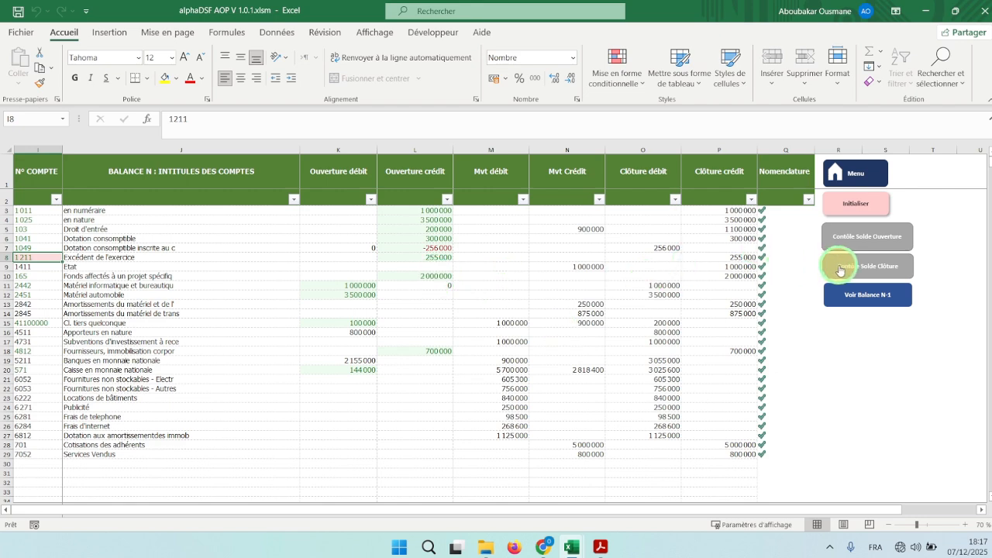
- Highlight closing balances in O4:P17, run the closing balance control and acknowledge the class 1 notice
{"action": "left_click_drag", "start_coordinate": [641, 224], "coordinate": [761, 312]}
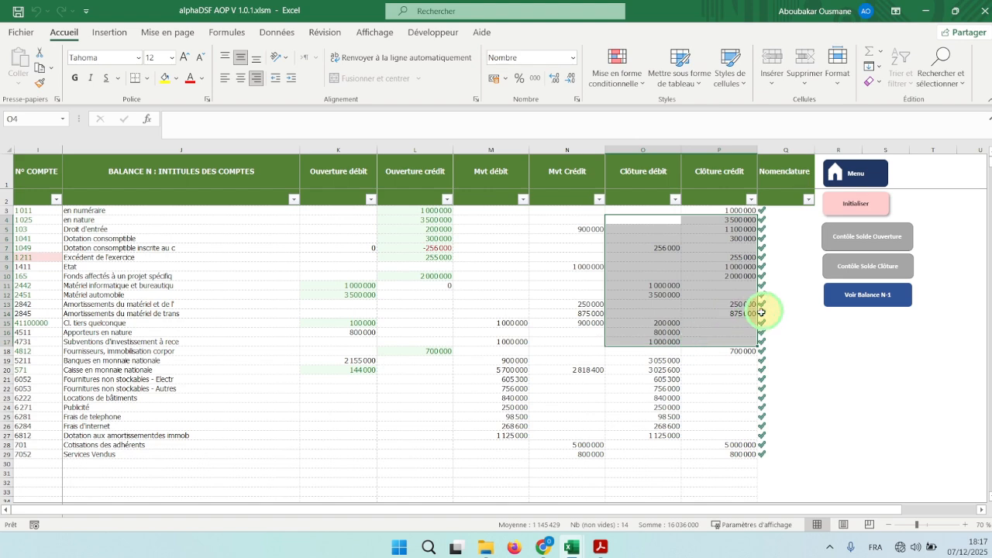
{"action": "left_click", "coordinate": [868, 276]}
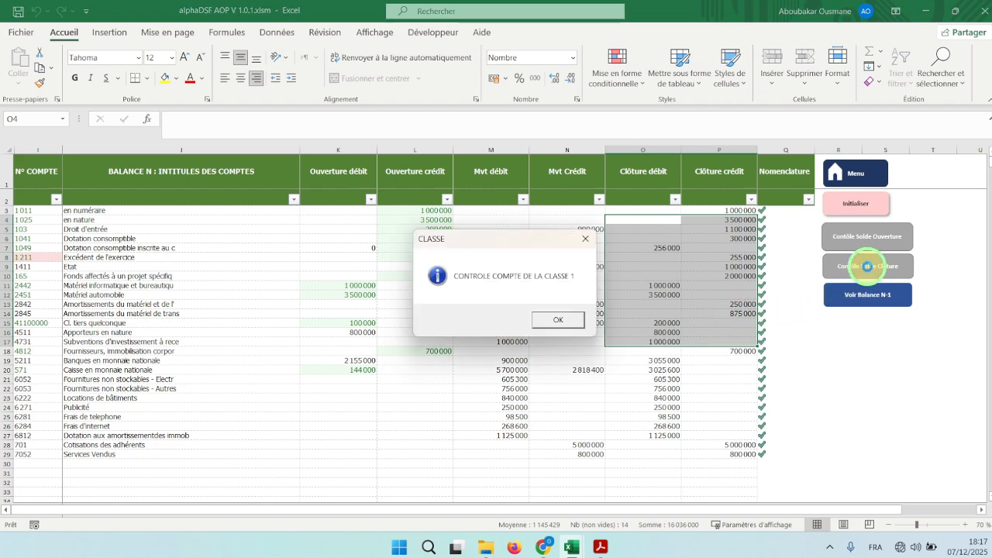
{"action": "left_click", "coordinate": [574, 322]}
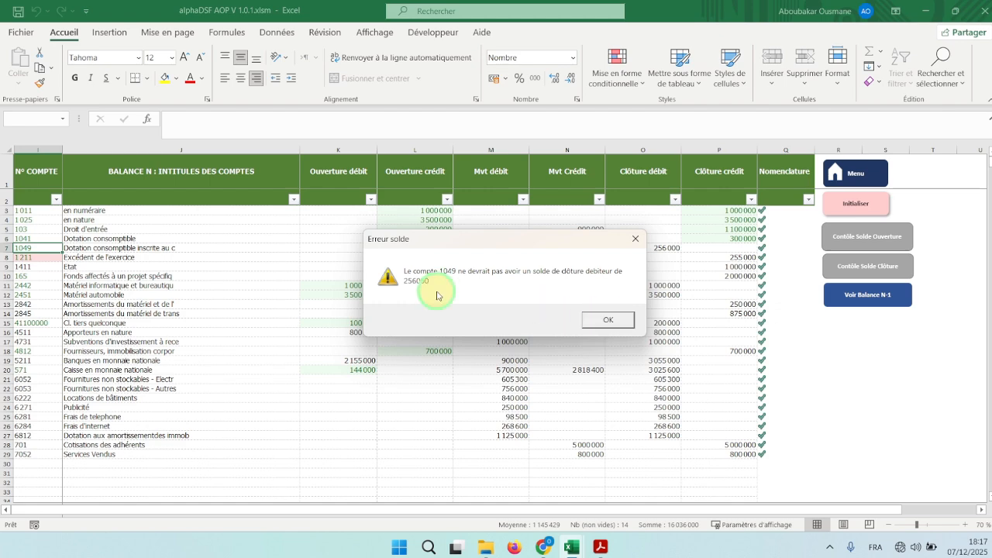
- Dismiss the closing balance error for account 1049 and accept placing its -256 000 balance on the credit side
{"action": "left_click_drag", "start_coordinate": [470, 248], "coordinate": [422, 290]}
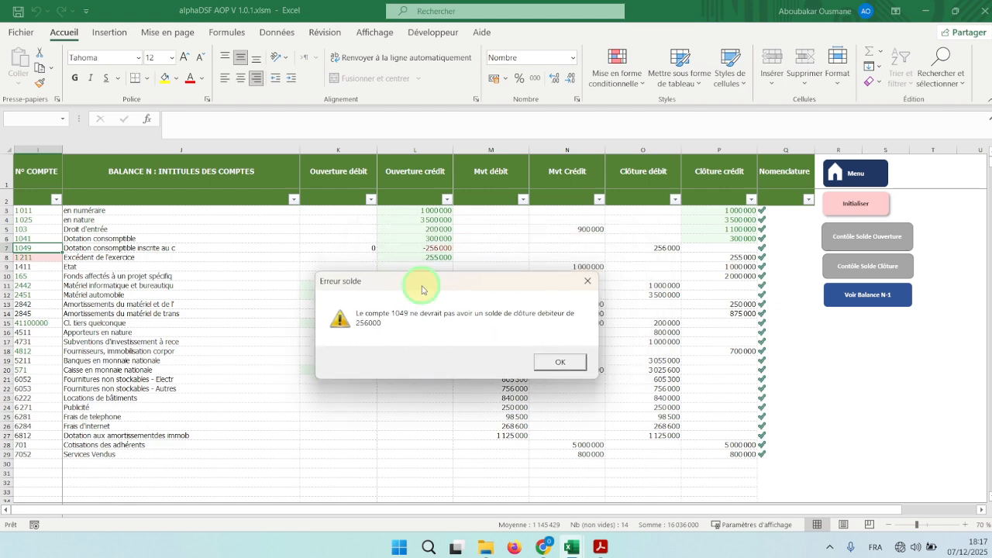
{"action": "left_click", "coordinate": [546, 362]}
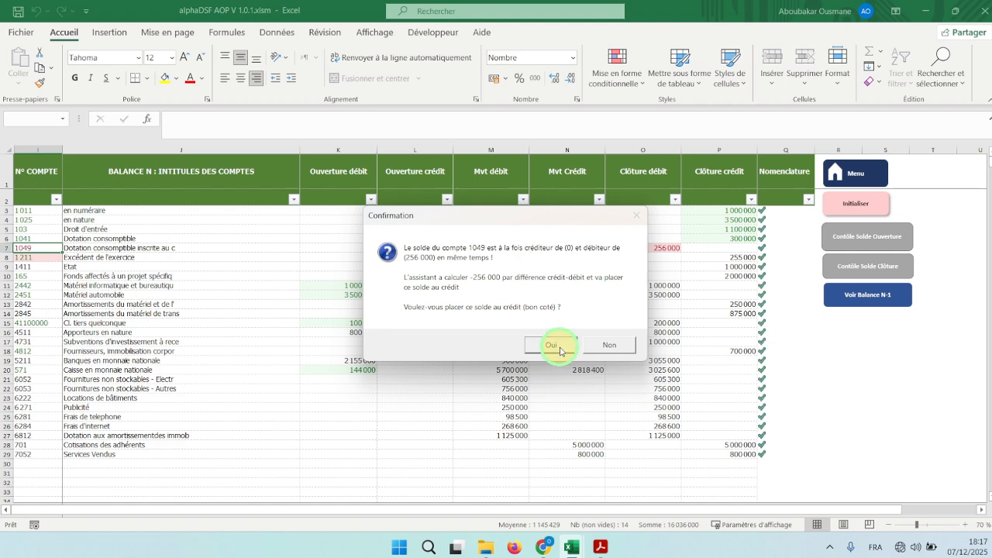
{"action": "left_click", "coordinate": [560, 348]}
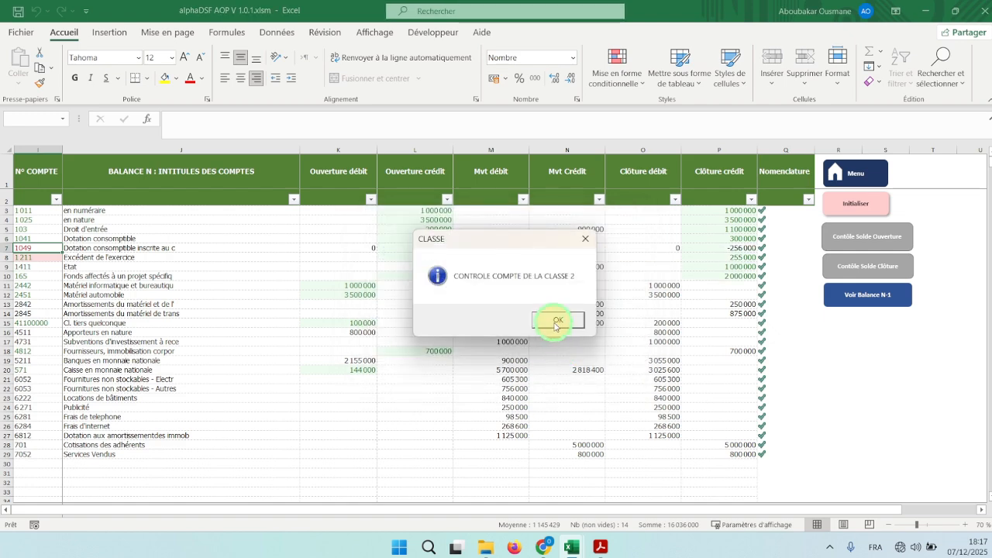
- Acknowledge the remaining class notices, from class 2 through class 7, to finish the closing balance control
{"action": "left_click", "coordinate": [556, 321]}
{"action": "left_click", "coordinate": [555, 321]}
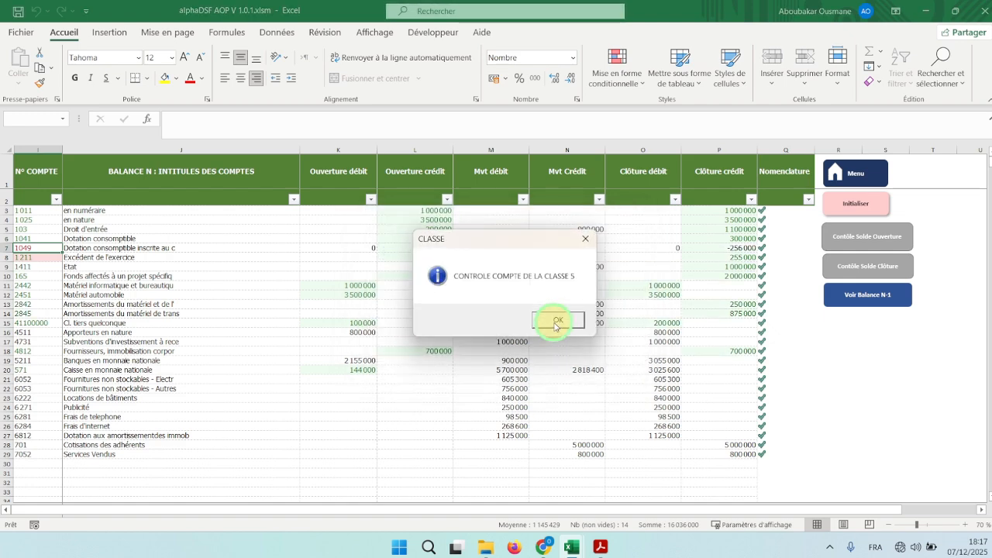
{"action": "left_click", "coordinate": [556, 321]}
{"action": "left_click", "coordinate": [556, 321]}
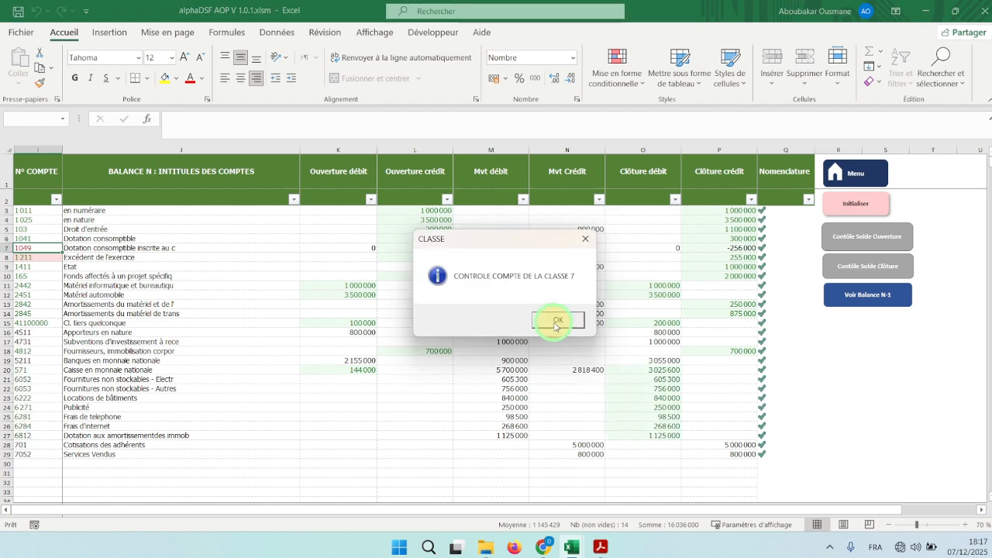
{"action": "left_click", "coordinate": [556, 321]}
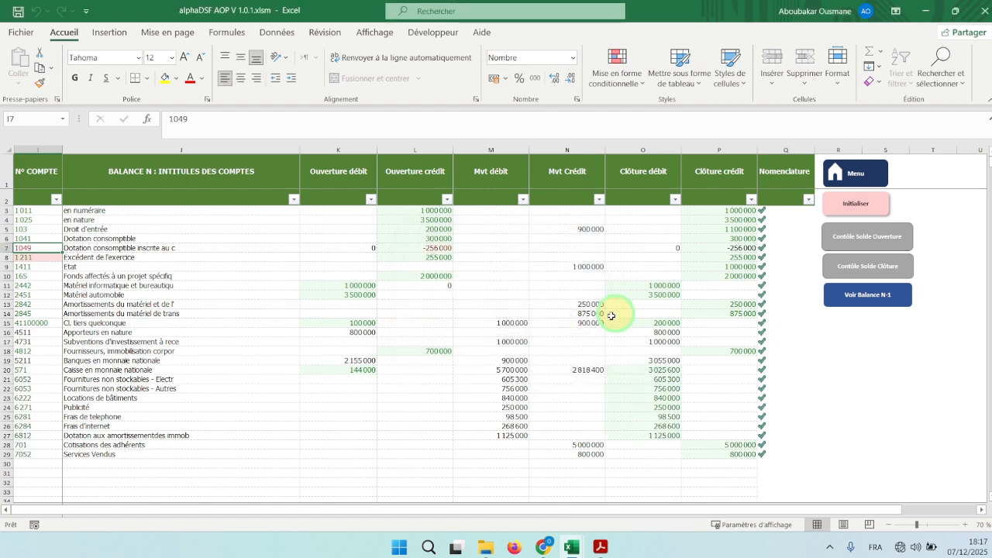
- View the Balance N-1 sheet and return to the main menu
{"action": "left_click", "coordinate": [846, 185]}
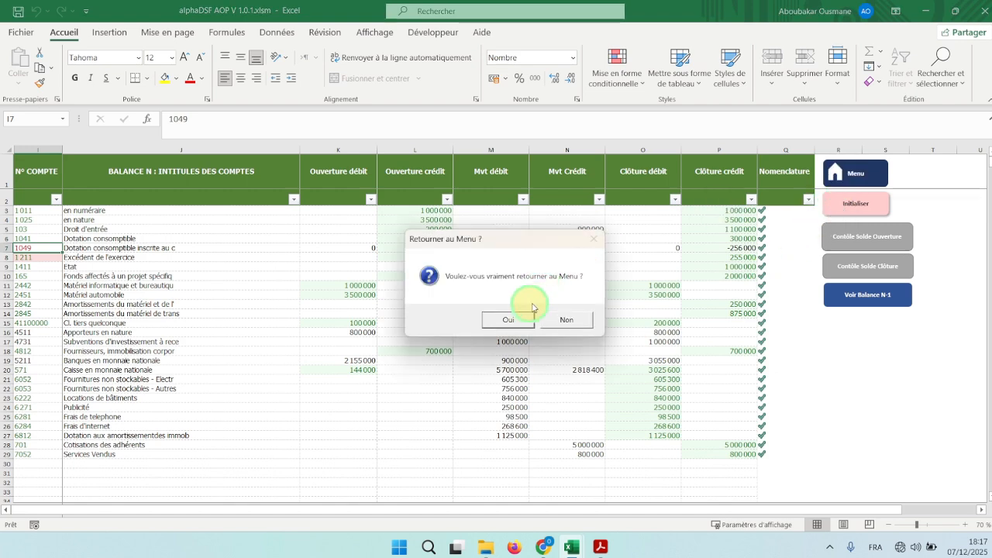
{"action": "left_click", "coordinate": [586, 326]}
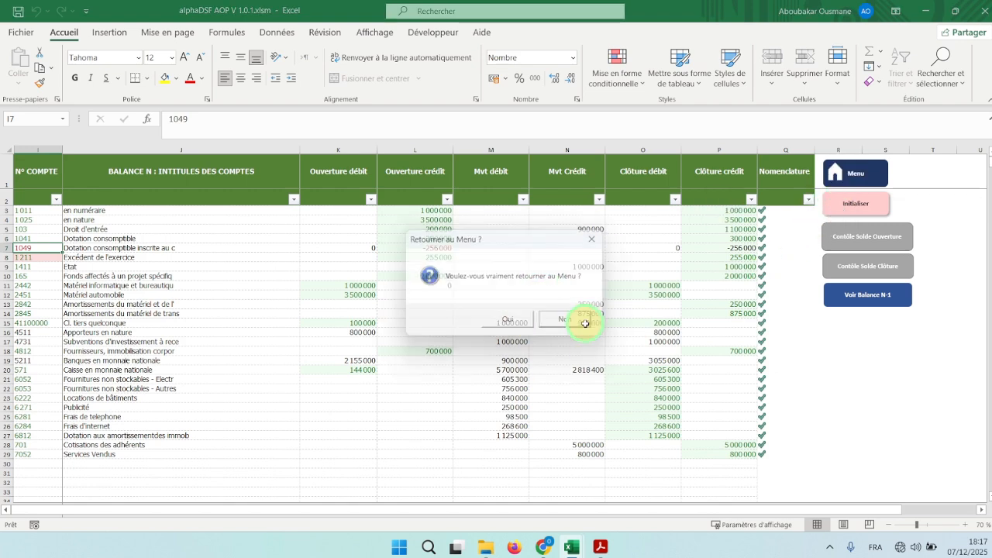
{"action": "left_click", "coordinate": [866, 298]}
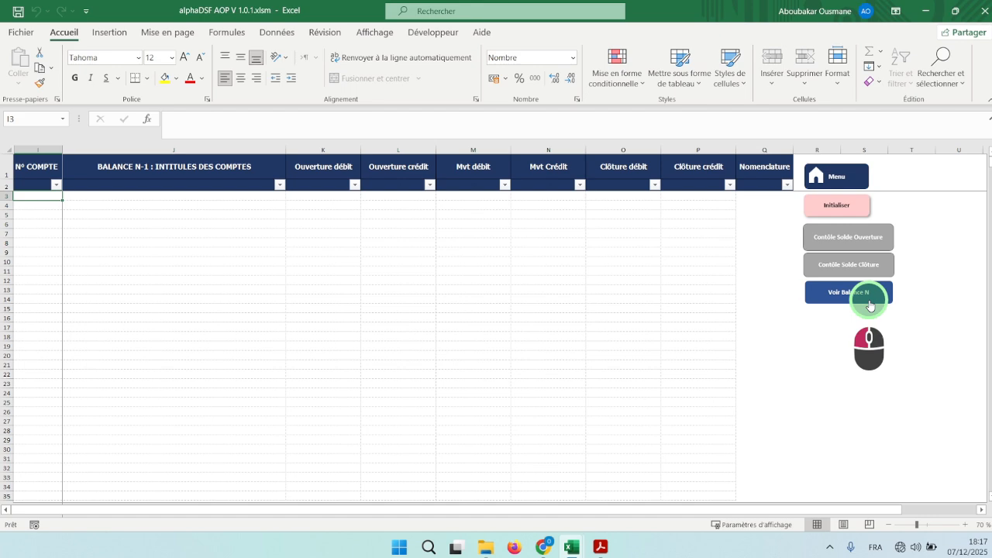
{"action": "left_click", "coordinate": [832, 183]}
{"action": "left_click", "coordinate": [503, 320]}
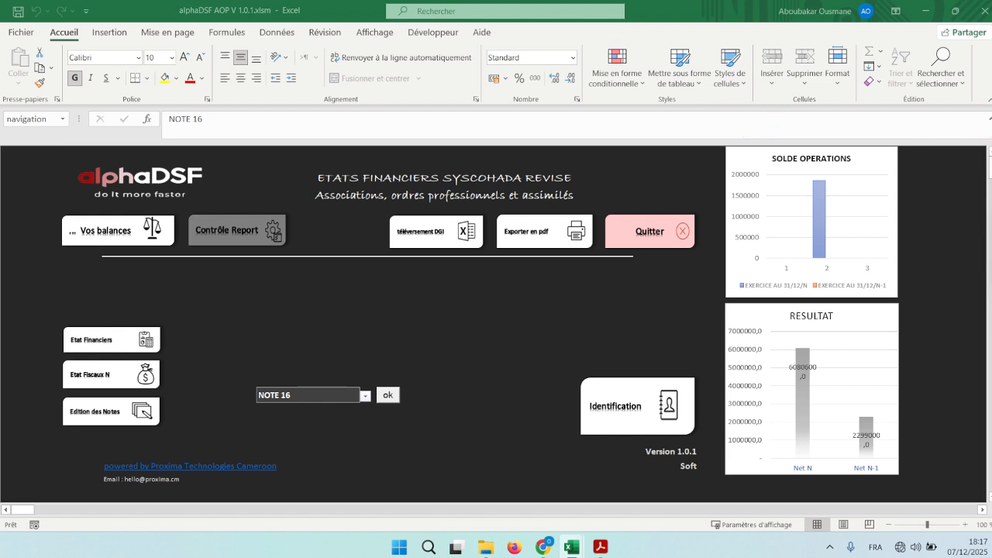
- Load Balance N-1 through the balance import, close the Coller un nom dialog and highlight the closing balances in O3:P26
{"action": "left_click_drag", "start_coordinate": [991, 150], "coordinate": [564, 207]}
{"action": "left_click", "coordinate": [564, 278]}
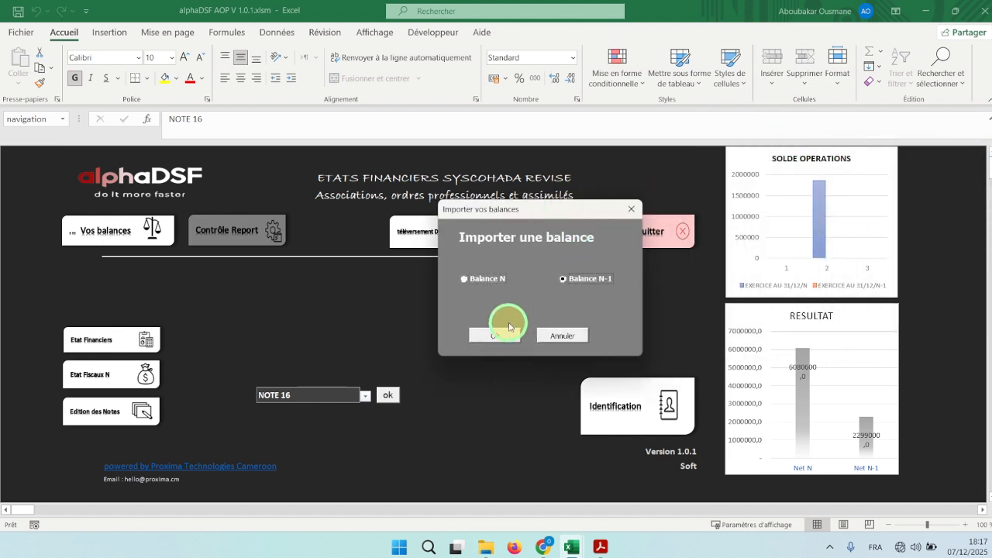
{"action": "left_click", "coordinate": [496, 337]}
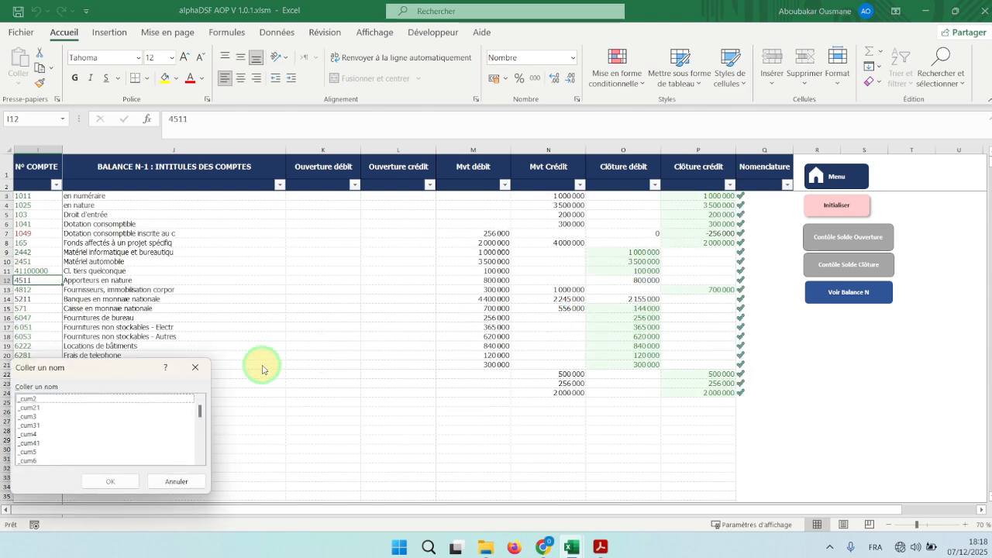
{"action": "left_click", "coordinate": [204, 371]}
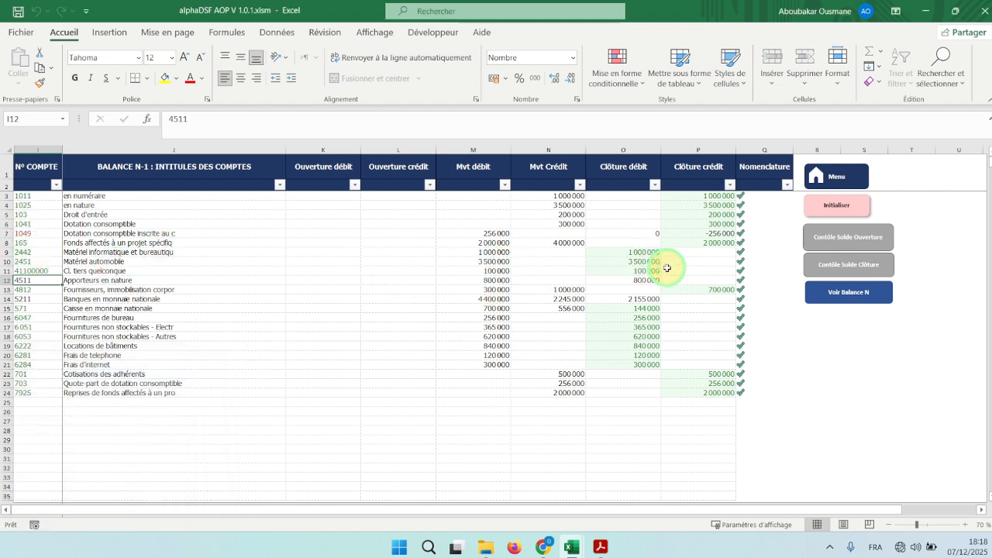
{"action": "left_click_drag", "start_coordinate": [644, 195], "coordinate": [676, 411]}
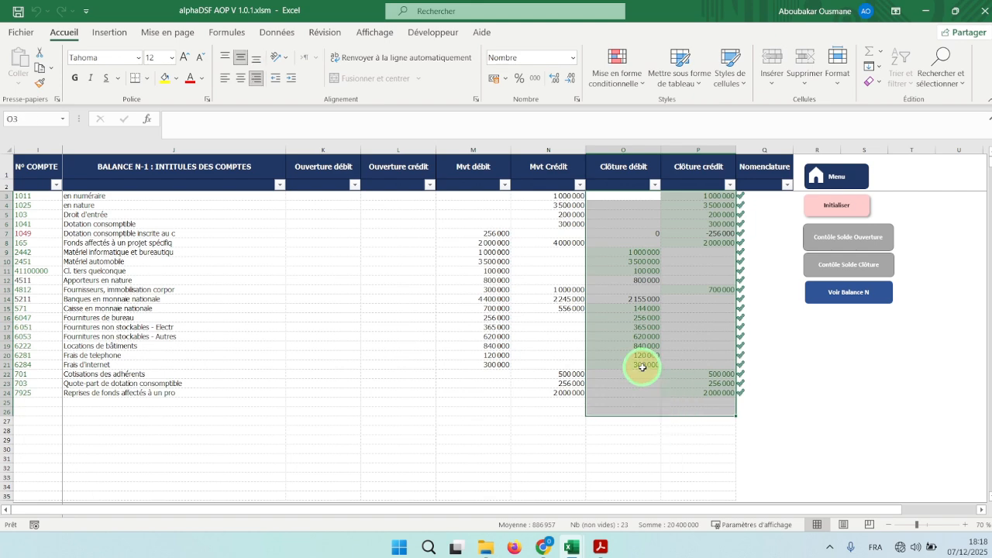
{"action": "left_click", "coordinate": [642, 366]}
- Return to the main menu and try the Contrôle Report function, dismissing its message
{"action": "left_click", "coordinate": [829, 176]}
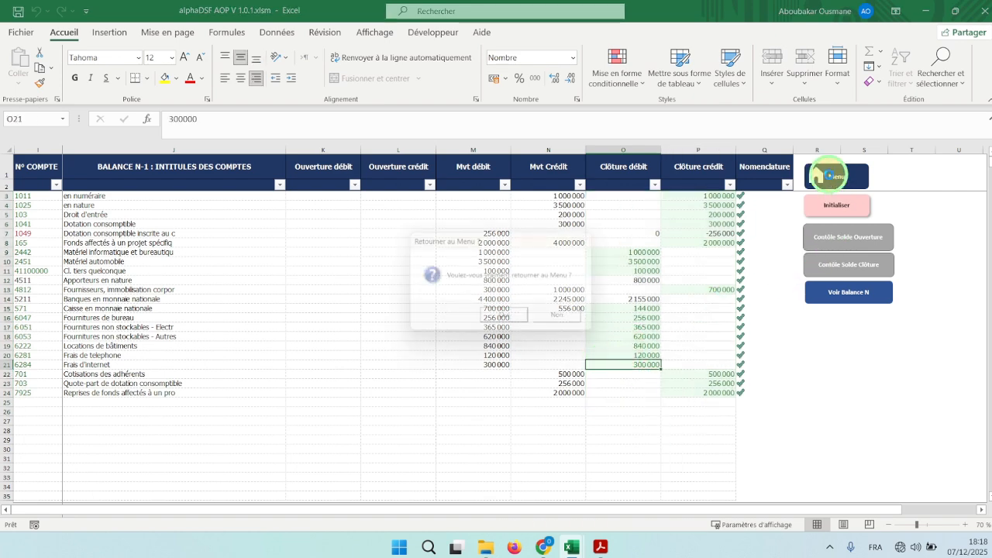
{"action": "left_click", "coordinate": [508, 317]}
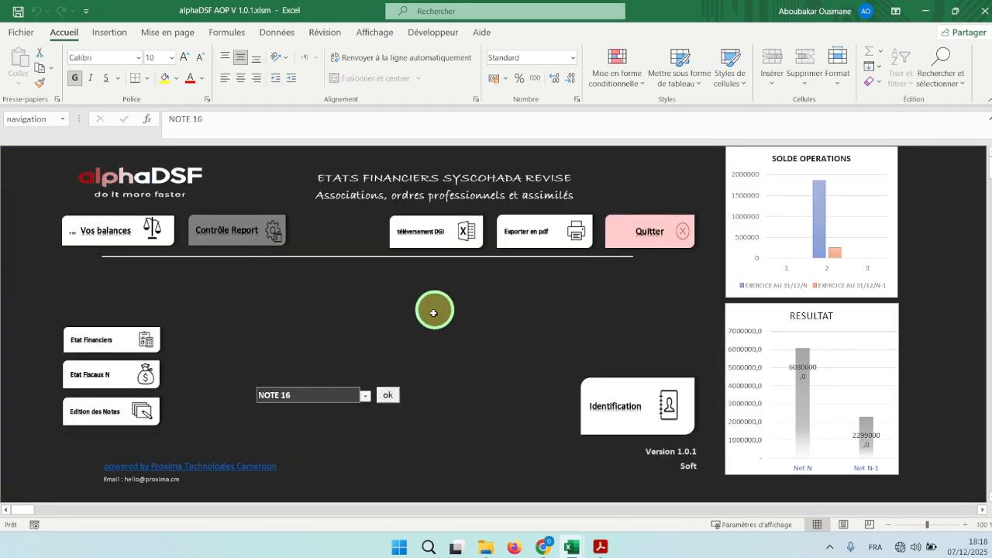
{"action": "left_click", "coordinate": [235, 230]}
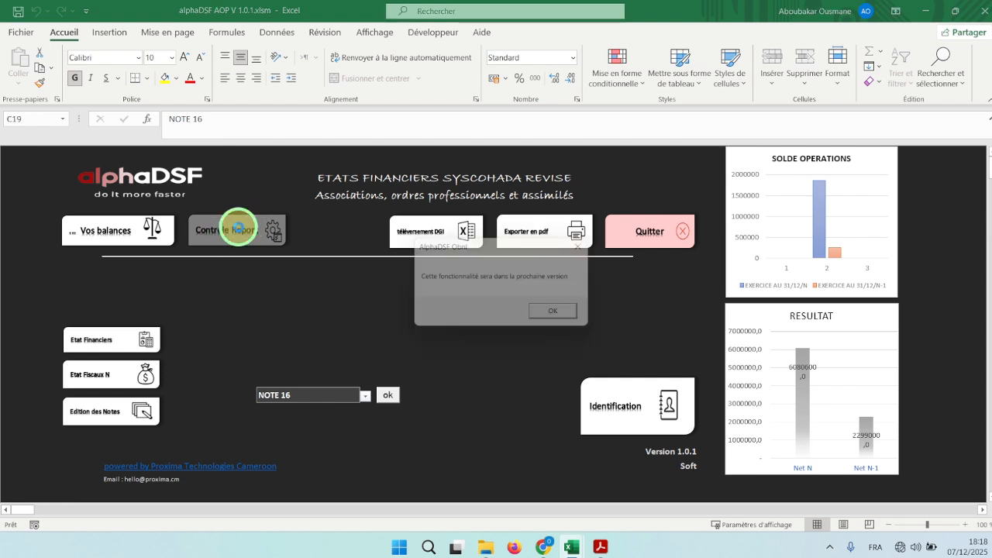
{"action": "left_click", "coordinate": [537, 312]}
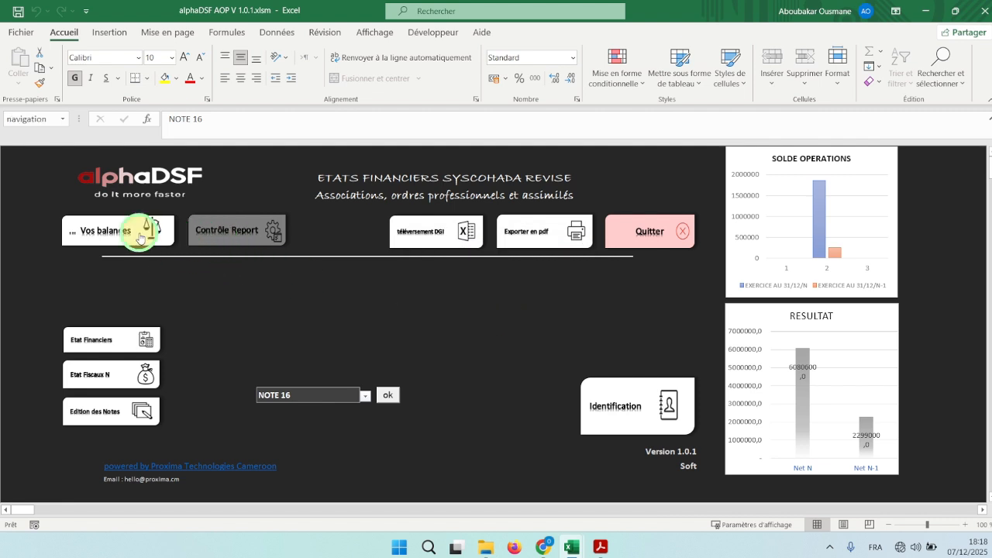
- Reopen the balance import from the main menu, choose Balance N-1 and confirm
{"action": "left_click", "coordinate": [364, 255]}
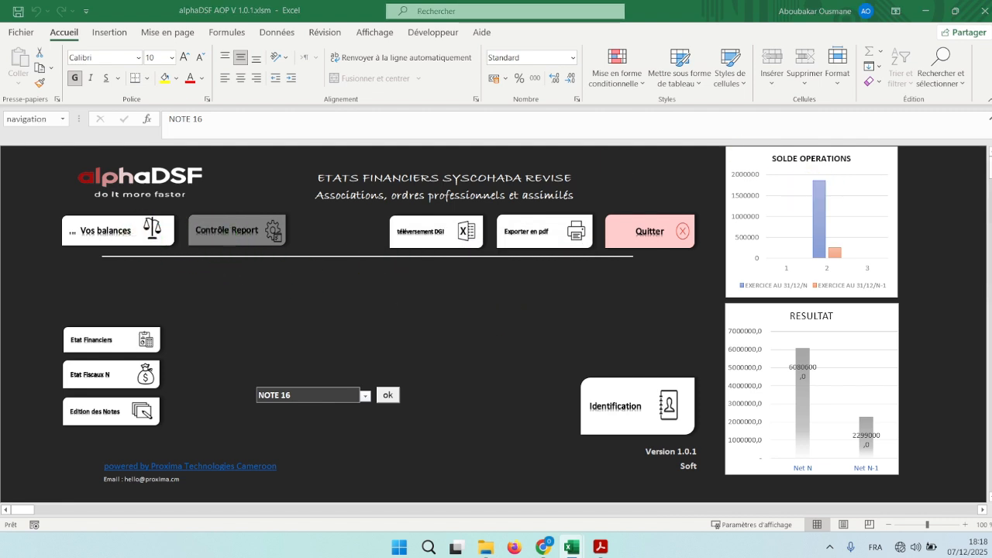
{"action": "left_click_drag", "start_coordinate": [719, 280], "coordinate": [487, 265]}
{"action": "left_click", "coordinate": [520, 338]}
{"action": "left_click", "coordinate": [445, 393]}
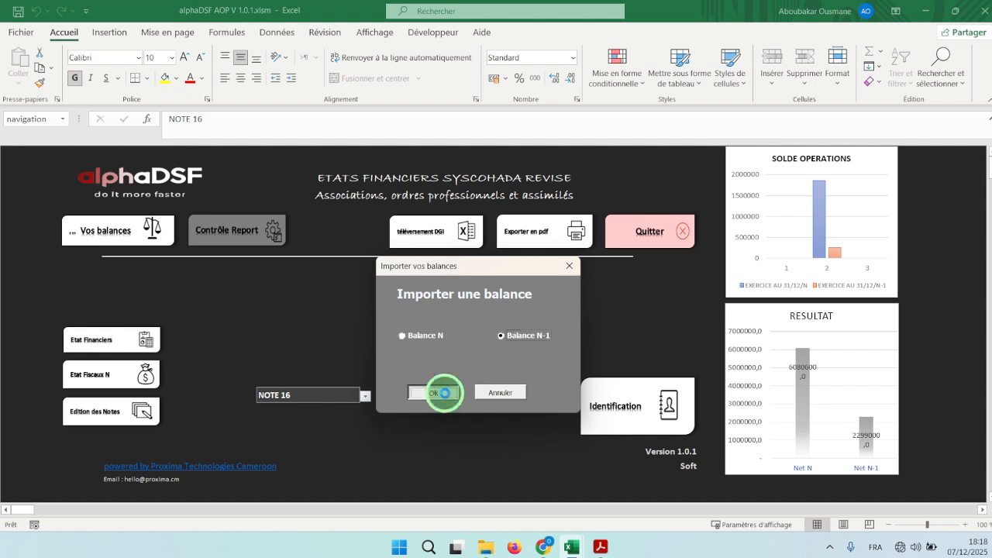
- Highlight the Balance N-1 closing balances in O4:P14, switch to Balance N and highlight its opening balances, including the fixed assets in K11:K12
{"action": "left_click_drag", "start_coordinate": [628, 203], "coordinate": [700, 299]}
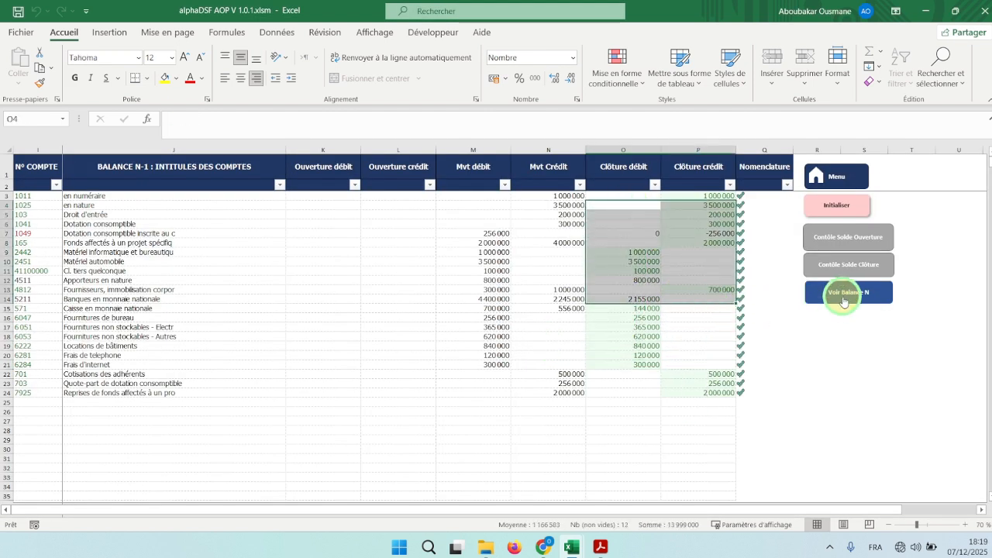
{"action": "left_click", "coordinate": [845, 301]}
{"action": "left_click_drag", "start_coordinate": [333, 211], "coordinate": [396, 354]}
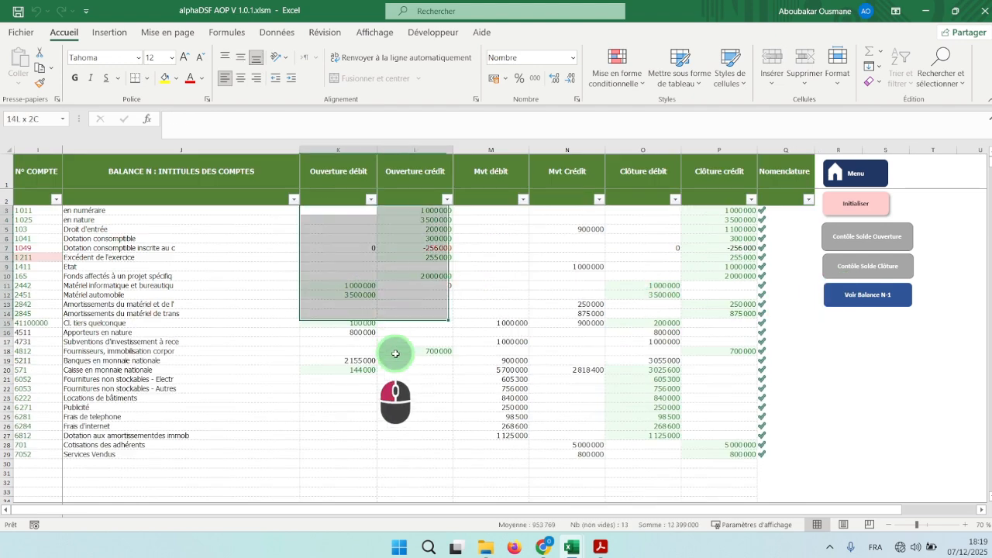
{"action": "left_click", "coordinate": [143, 295]}
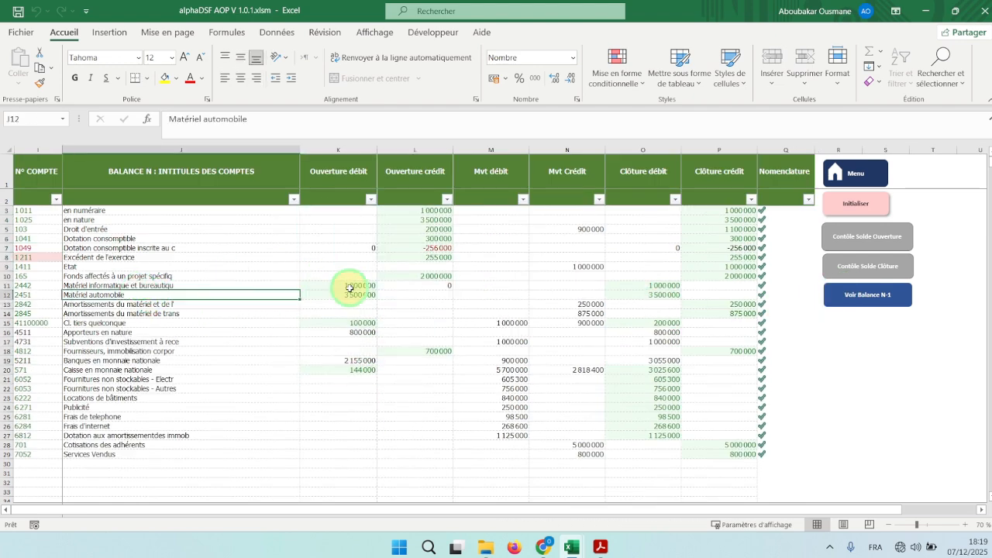
{"action": "left_click_drag", "start_coordinate": [350, 288], "coordinate": [349, 294]}
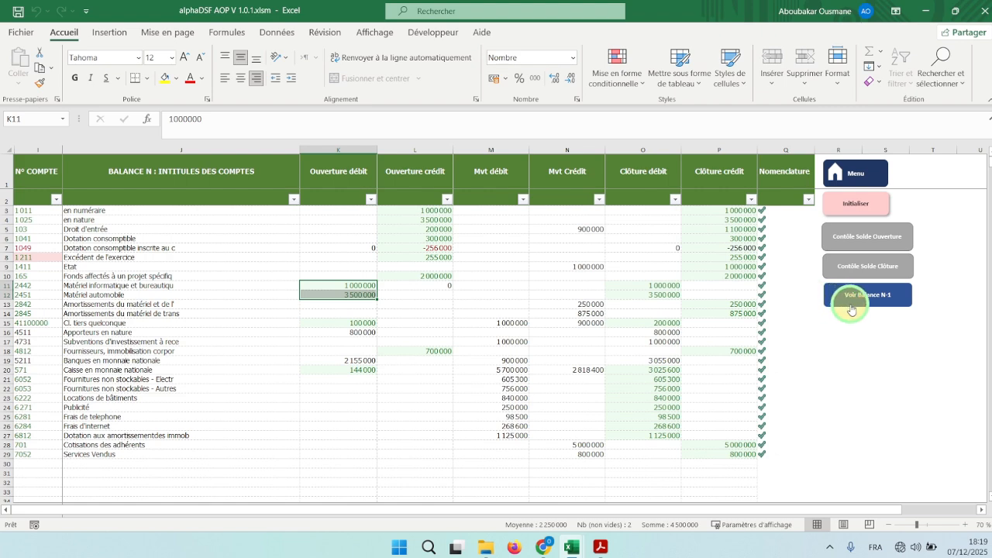
- Go back to Balance N-1, highlight the fixed-asset closing debits in O9:O10, and return to the main menu
{"action": "left_click", "coordinate": [857, 310]}
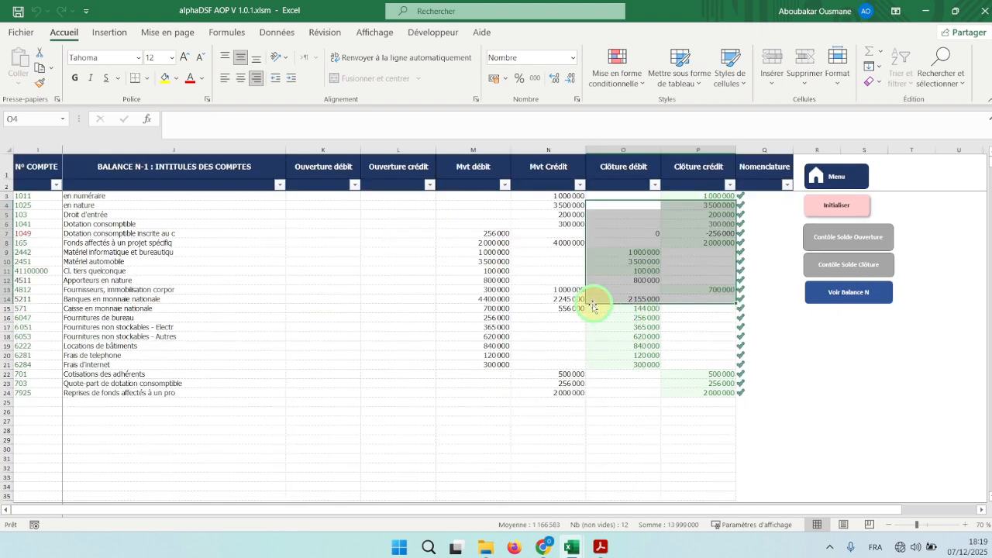
{"action": "left_click", "coordinate": [648, 289]}
{"action": "mouse_move", "coordinate": [648, 250]}
{"action": "left_mouse_down"}
{"action": "mouse_move", "coordinate": [713, 249]}
{"action": "mouse_move", "coordinate": [641, 259]}
{"action": "left_mouse_up"}
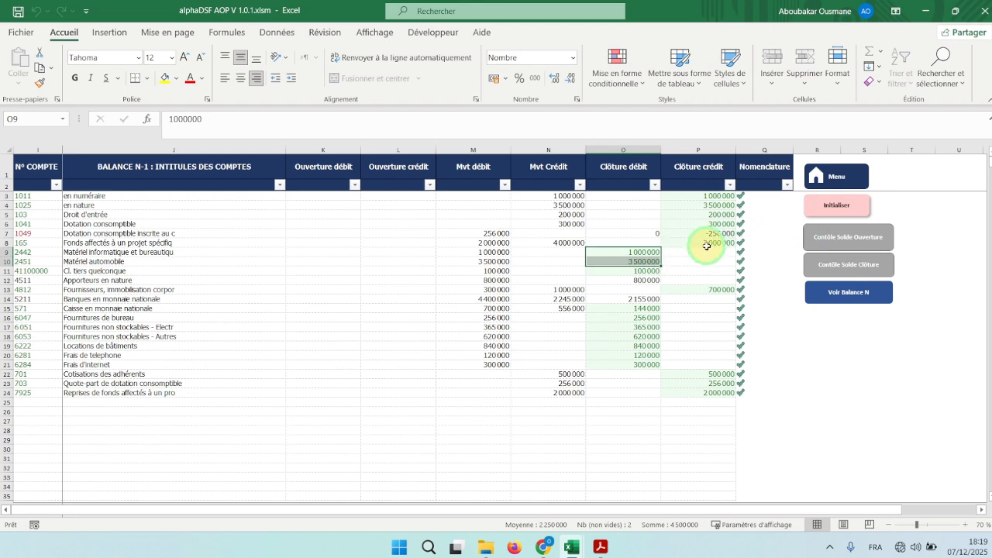
{"action": "left_click", "coordinate": [852, 176]}
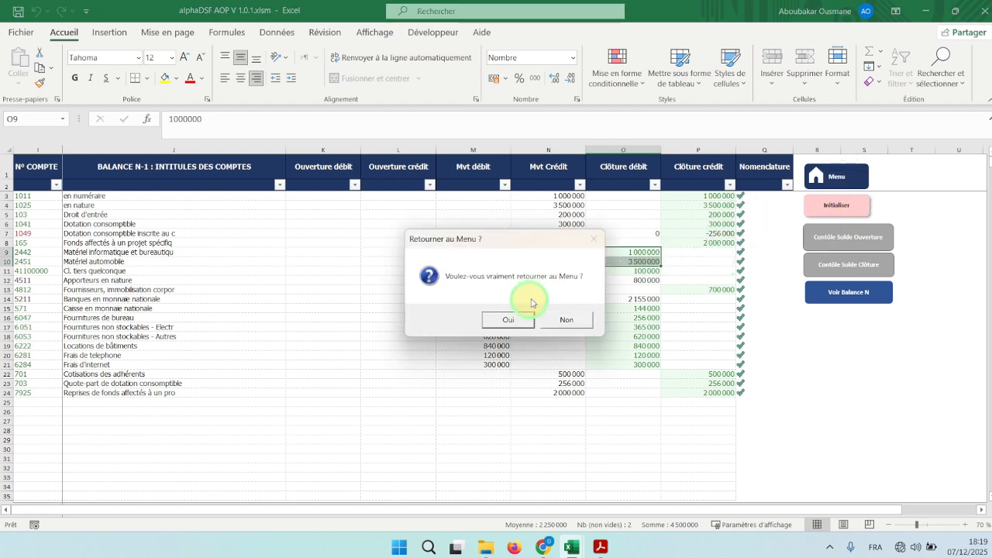
{"action": "left_click", "coordinate": [505, 317]}
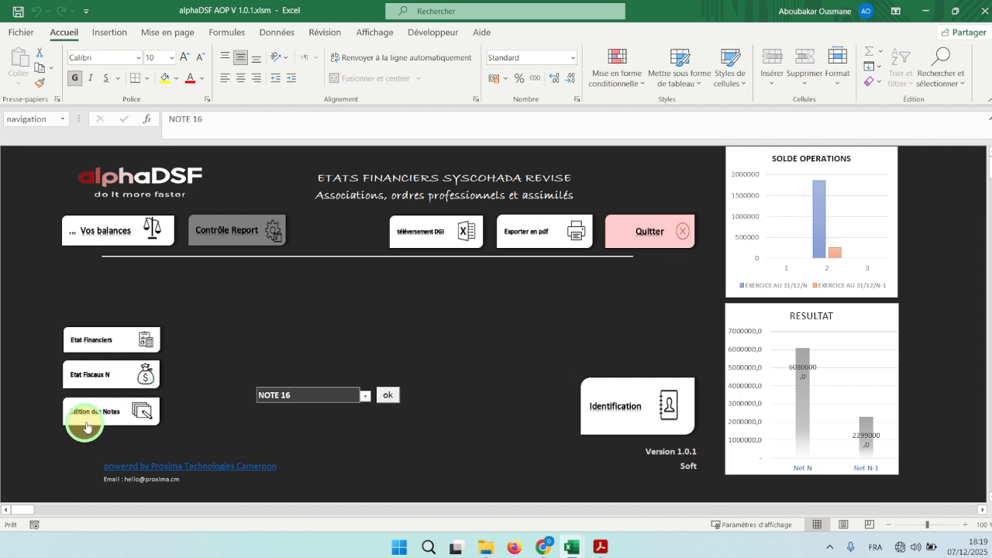
- Open the financial statements and review the full Bilan and Compte de résultat sheets
{"action": "left_click", "coordinate": [99, 339]}
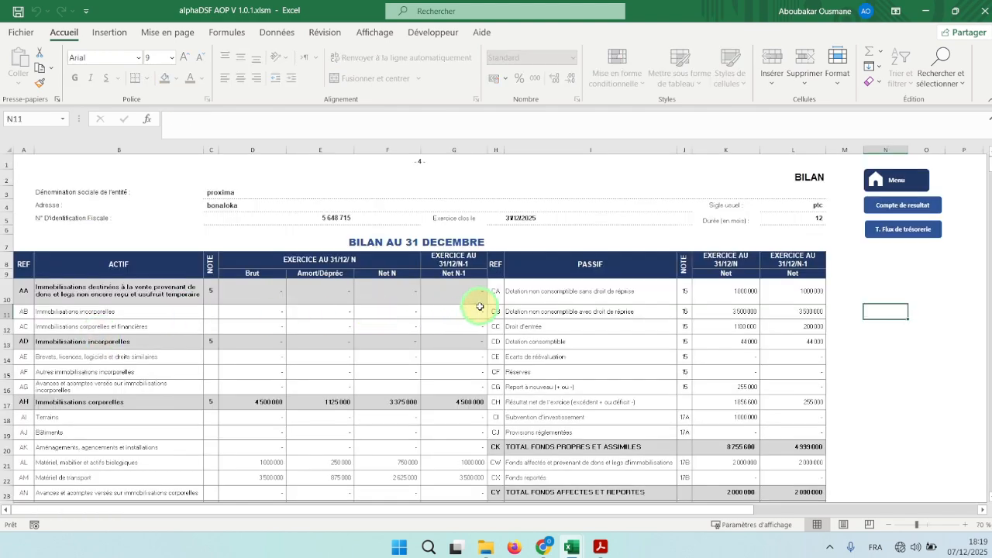
{"action": "scroll", "coordinate": [481, 307], "scroll_direction": "down", "scroll_amount": 9}
{"action": "scroll", "coordinate": [480, 307], "scroll_direction": "up", "scroll_amount": 9}
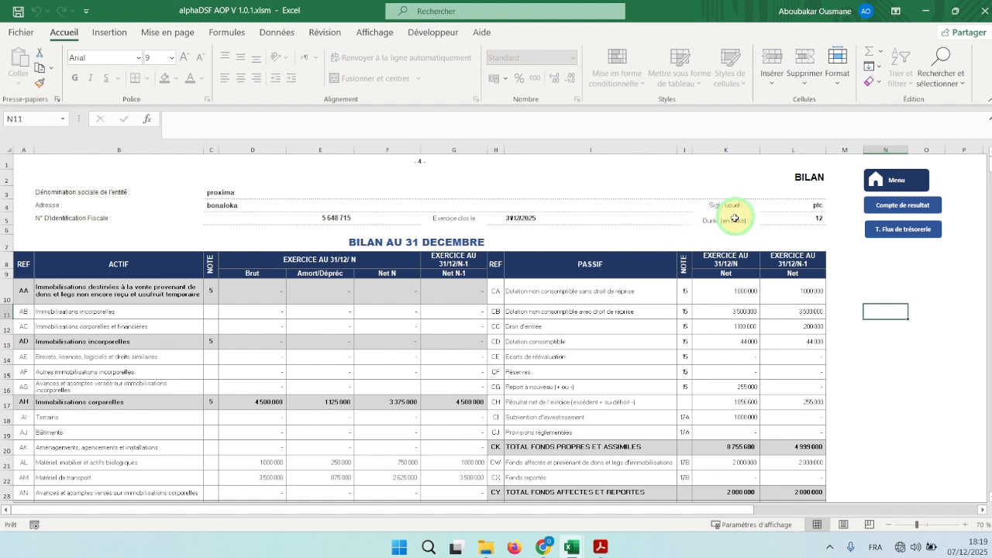
{"action": "left_click", "coordinate": [901, 206]}
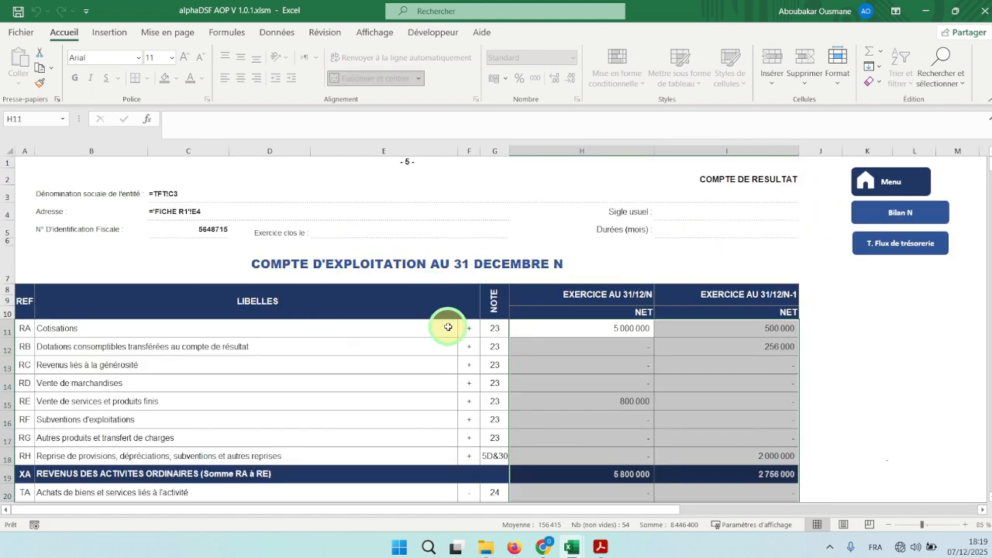
{"action": "scroll", "coordinate": [456, 294], "scroll_direction": "down", "scroll_amount": 10}
{"action": "scroll", "coordinate": [457, 293], "scroll_direction": "down", "scroll_amount": 3}
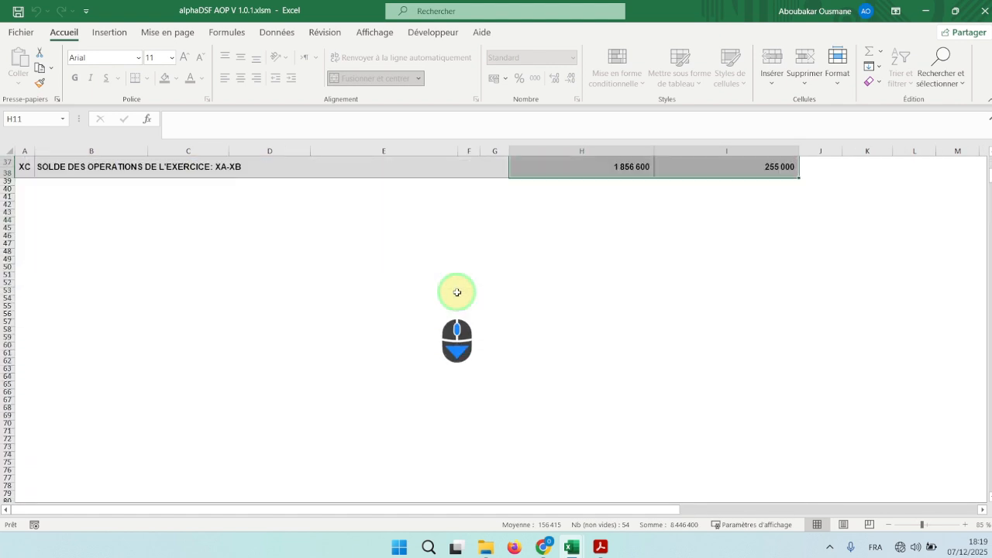
{"action": "scroll", "coordinate": [457, 293], "scroll_direction": "up", "scroll_amount": 12}
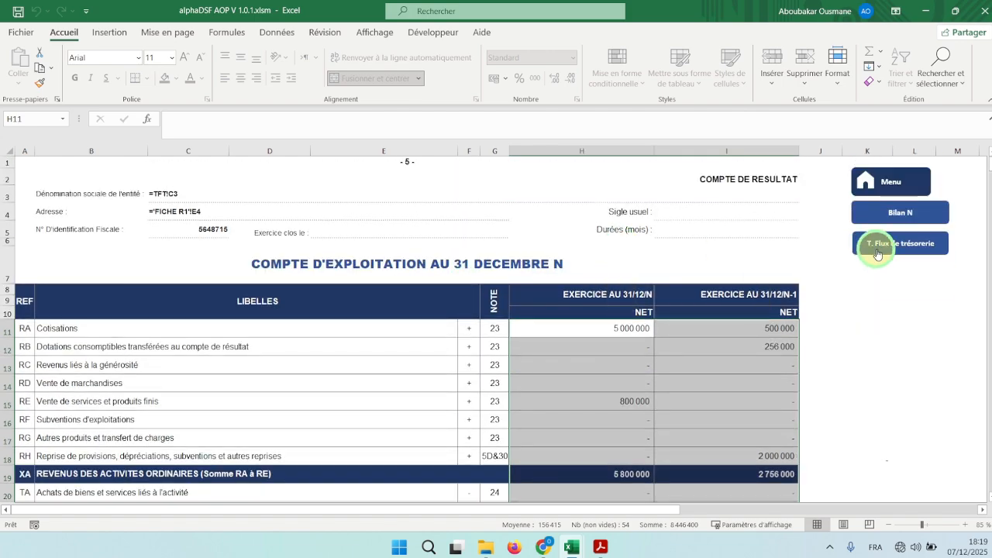
- Open the Tableau des flux de trésorerie, review it, and return to the main menu
{"action": "left_click", "coordinate": [882, 250]}
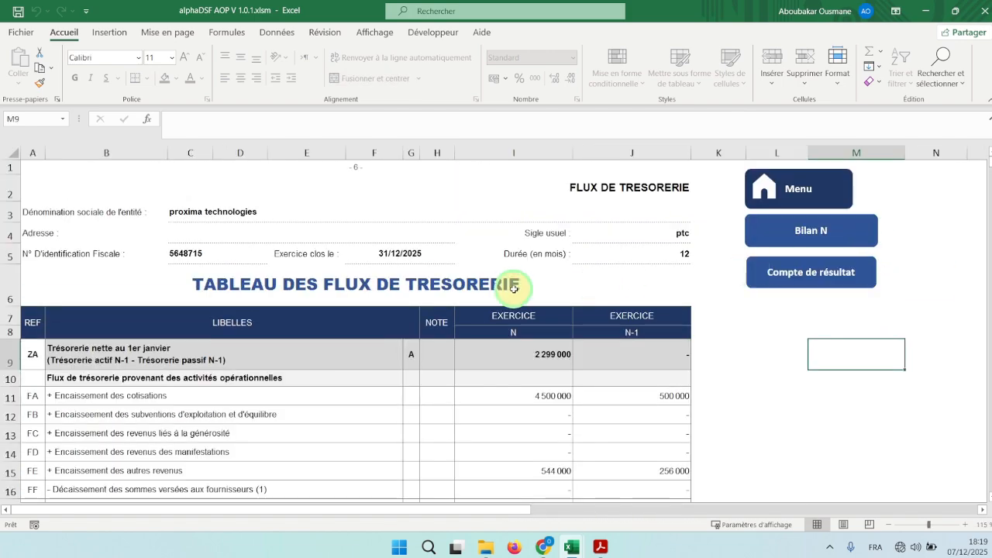
{"action": "scroll", "coordinate": [505, 289], "scroll_direction": "down", "scroll_amount": 10}
{"action": "scroll", "coordinate": [505, 289], "scroll_direction": "up", "scroll_amount": 11}
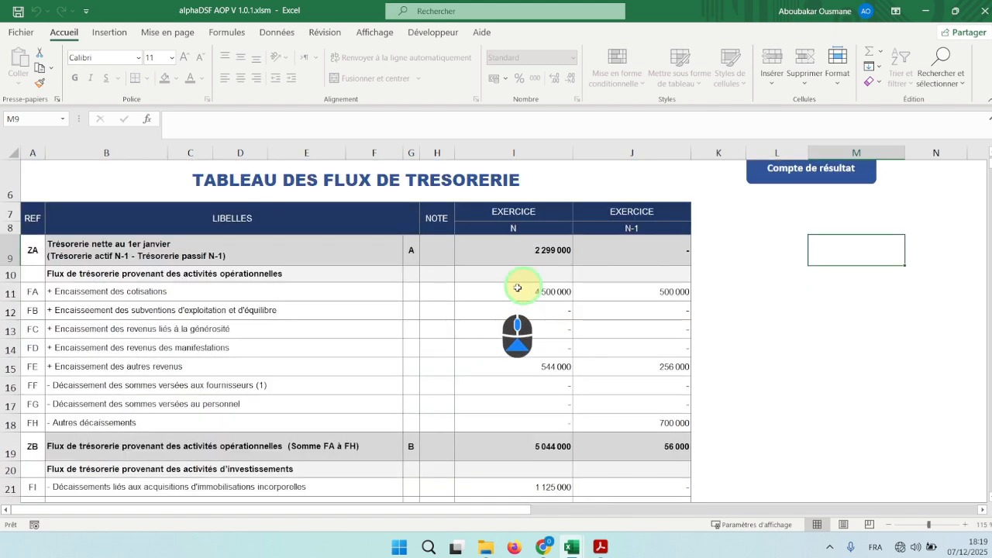
{"action": "left_click", "coordinate": [762, 210]}
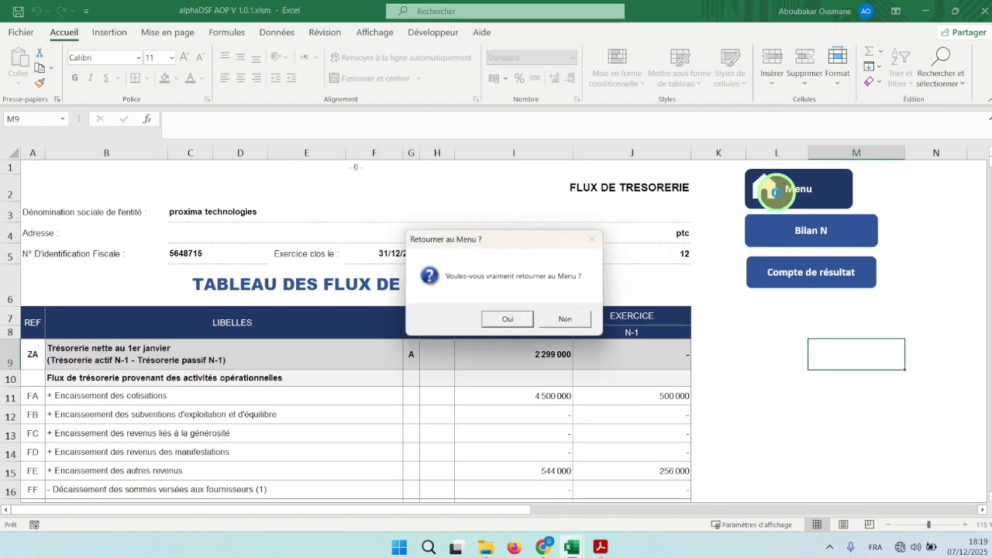
{"action": "left_click", "coordinate": [523, 317]}
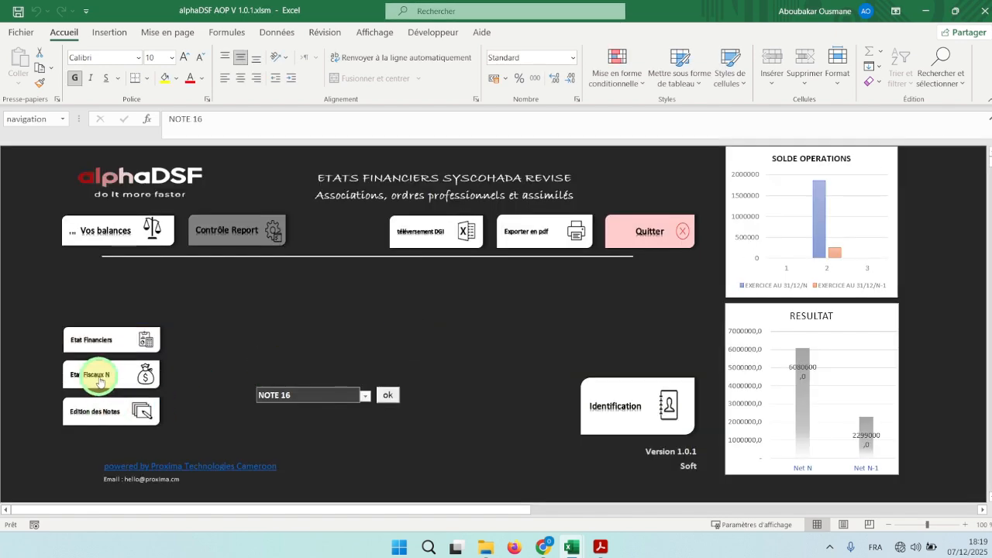
- Open Etat Fiscaux N and page through C2-NOTE 27, C1-NOTE 27 and C3-NOTE 27 to NOTE 36
{"action": "left_click", "coordinate": [99, 381]}
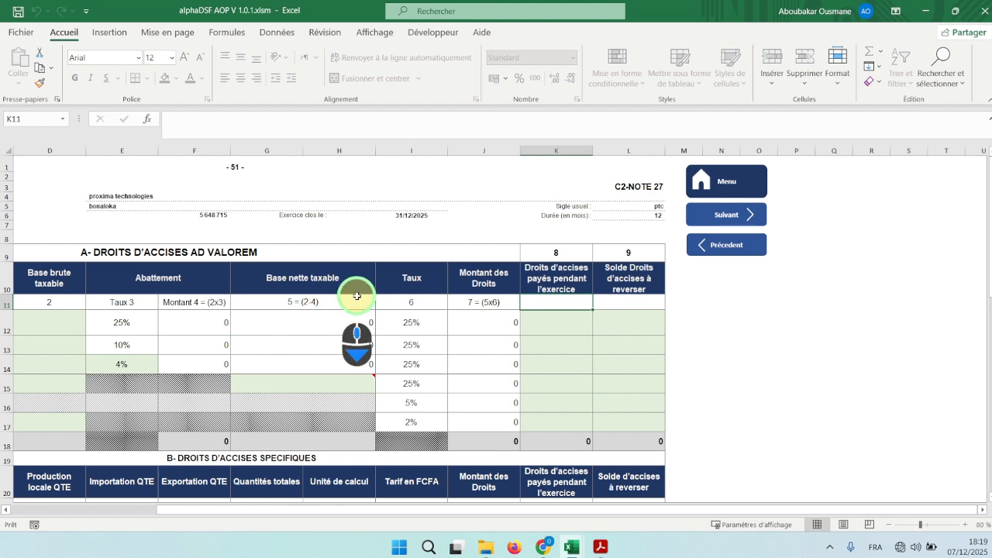
{"action": "scroll", "coordinate": [357, 296], "scroll_direction": "down", "scroll_amount": 10}
{"action": "scroll", "coordinate": [356, 296], "scroll_direction": "up", "scroll_amount": 10}
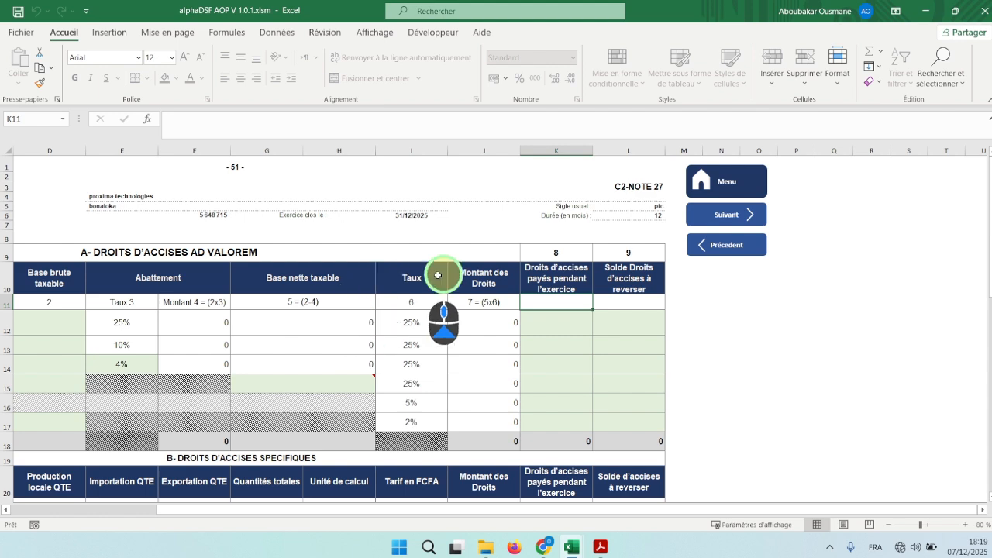
{"action": "left_click", "coordinate": [729, 215]}
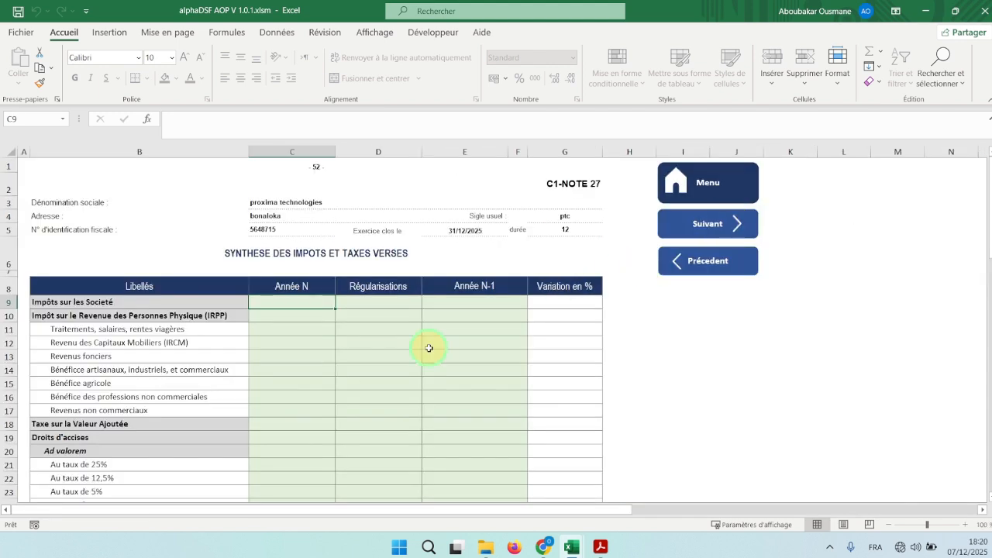
{"action": "left_click", "coordinate": [699, 224]}
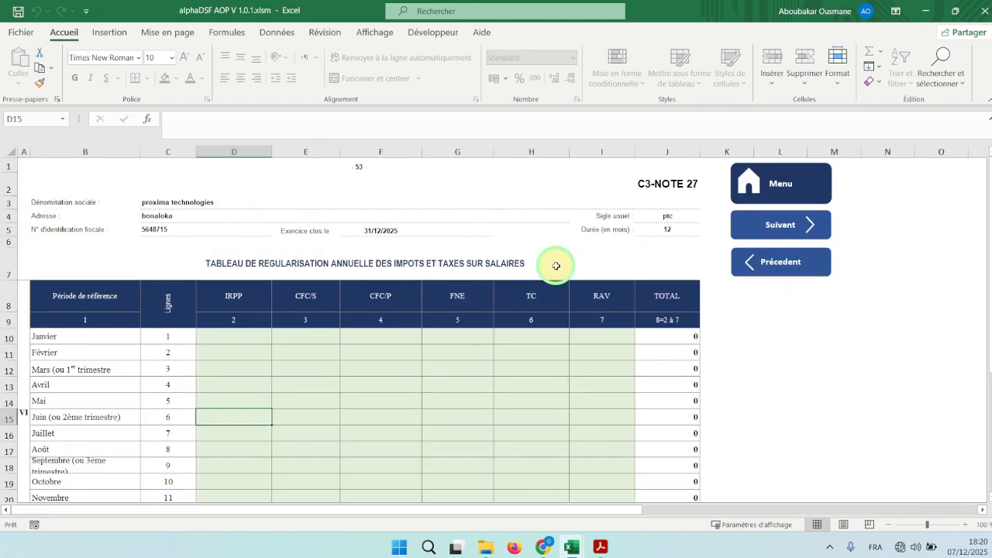
{"action": "left_click", "coordinate": [794, 230]}
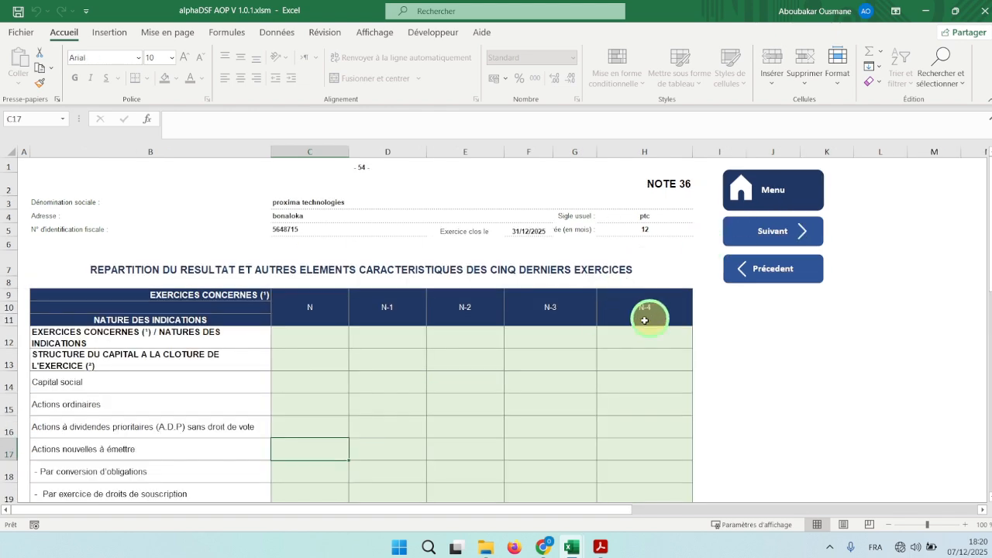
- Open the CF1 sheet and examine the passage from accounting to taxable result, down to the Impôt sur les sociétés base
{"action": "left_click", "coordinate": [785, 230]}
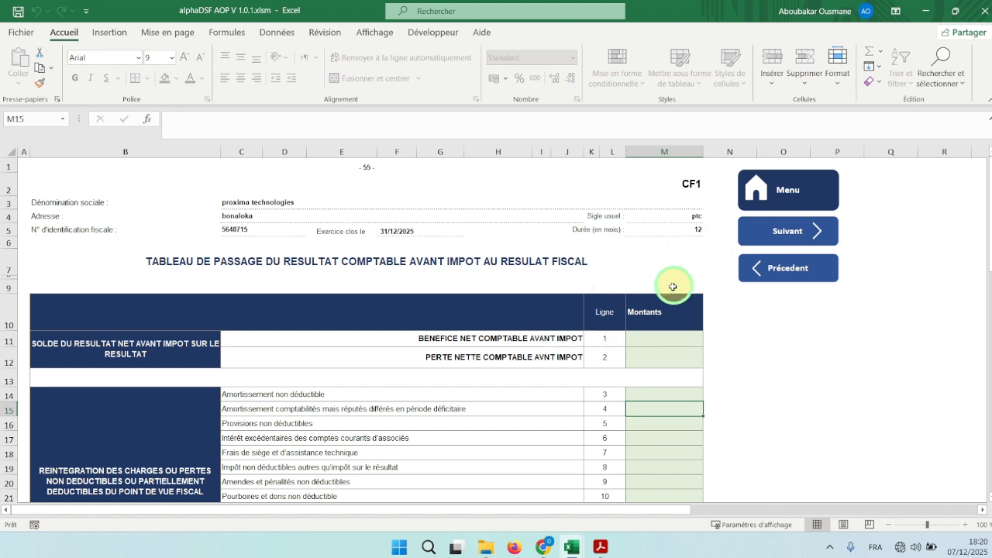
{"action": "scroll", "coordinate": [680, 280], "scroll_direction": "down", "scroll_amount": 5}
{"action": "scroll", "coordinate": [680, 274], "scroll_direction": "down", "scroll_amount": 5}
{"action": "scroll", "coordinate": [680, 275], "scroll_direction": "up", "scroll_amount": 10}
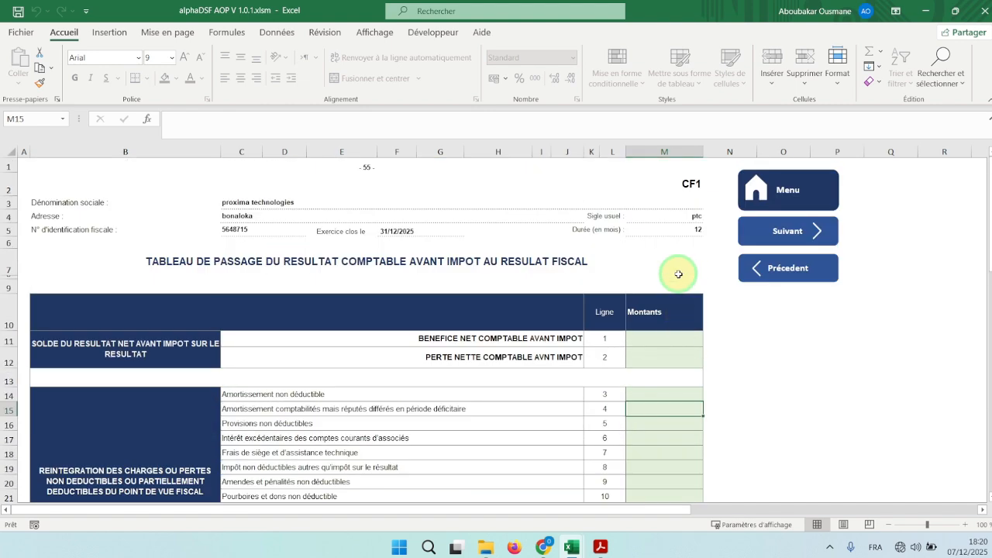
{"action": "scroll", "coordinate": [679, 275], "scroll_direction": "down", "scroll_amount": 5}
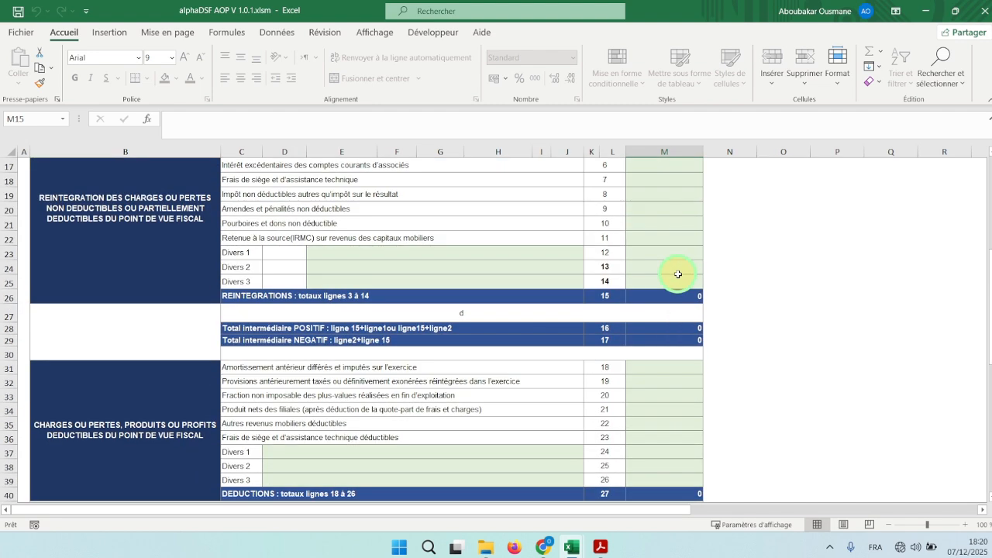
{"action": "scroll", "coordinate": [679, 274], "scroll_direction": "down", "scroll_amount": 7}
{"action": "left_click", "coordinate": [548, 302]}
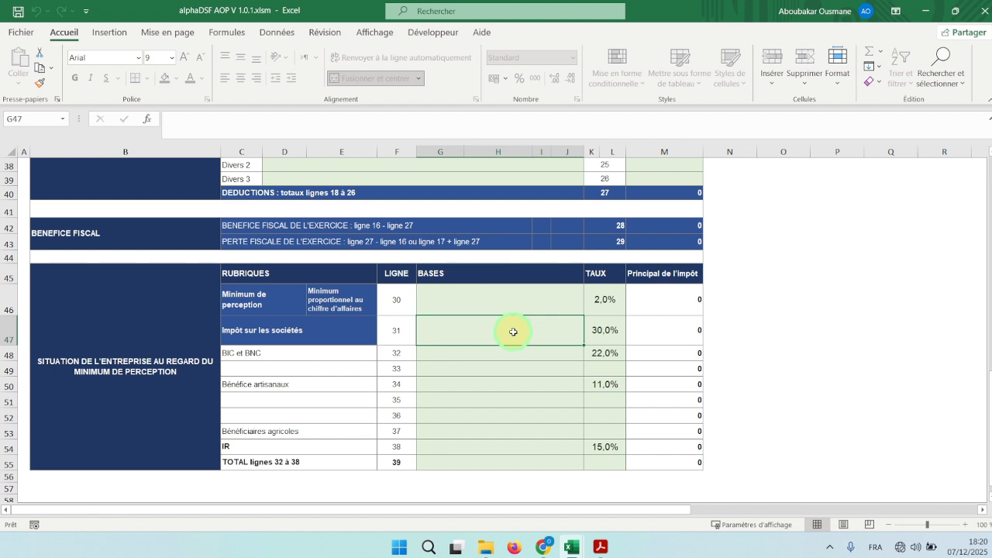
{"action": "scroll", "coordinate": [514, 332], "scroll_direction": "up", "scroll_amount": 12}
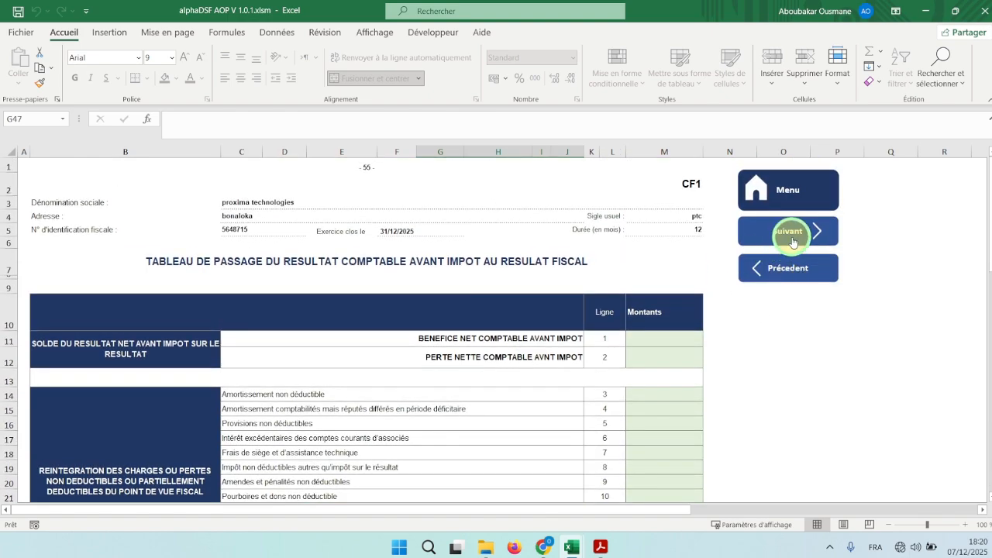
- Open the CF1 BIS sheet and examine the reinvestment deductions, loss carry-forwards and tax calculation on the definitive taxable profit
{"action": "left_click", "coordinate": [792, 241]}
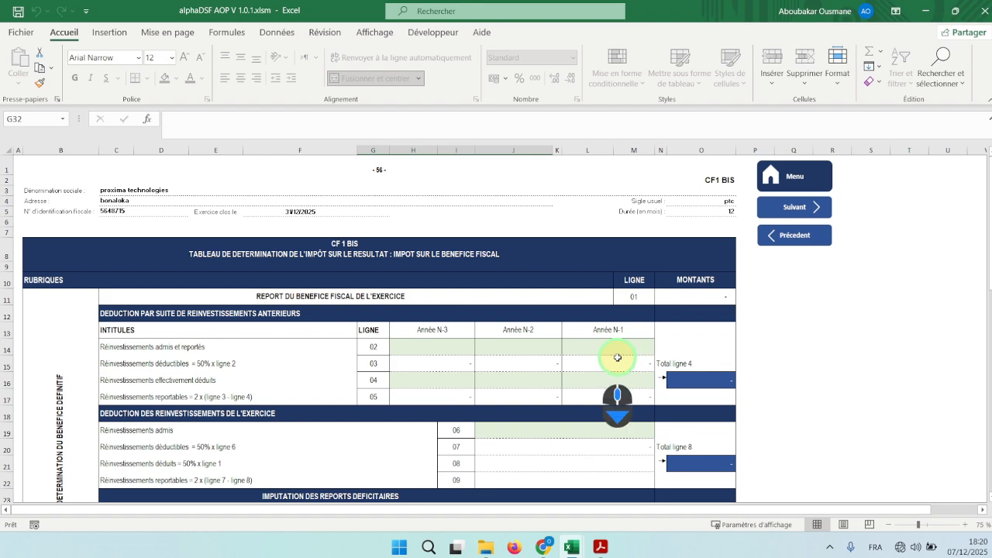
{"action": "scroll", "coordinate": [618, 357], "scroll_direction": "down", "scroll_amount": 11}
{"action": "scroll", "coordinate": [618, 357], "scroll_direction": "up", "scroll_amount": 6}
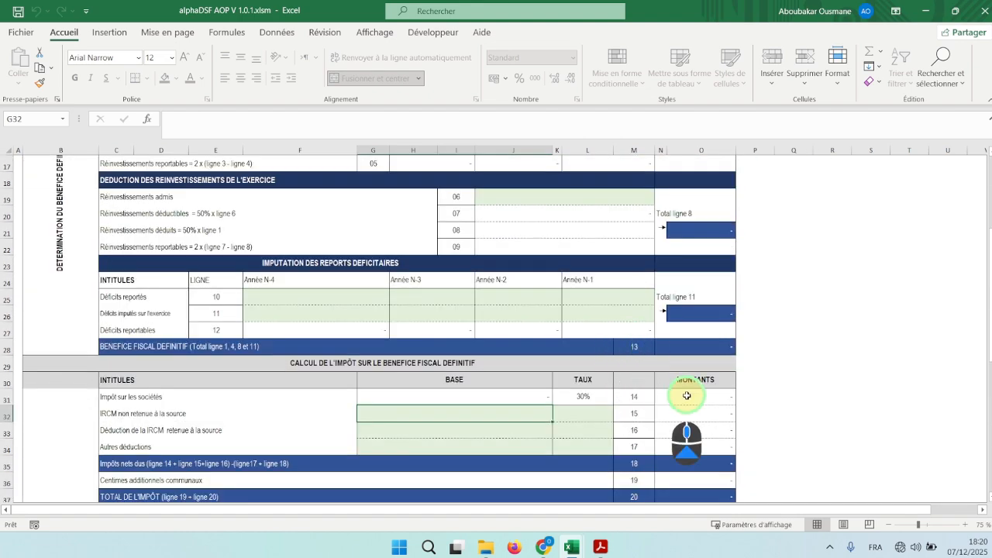
{"action": "scroll", "coordinate": [687, 396], "scroll_direction": "down", "scroll_amount": 3}
{"action": "scroll", "coordinate": [680, 277], "scroll_direction": "up", "scroll_amount": 8}
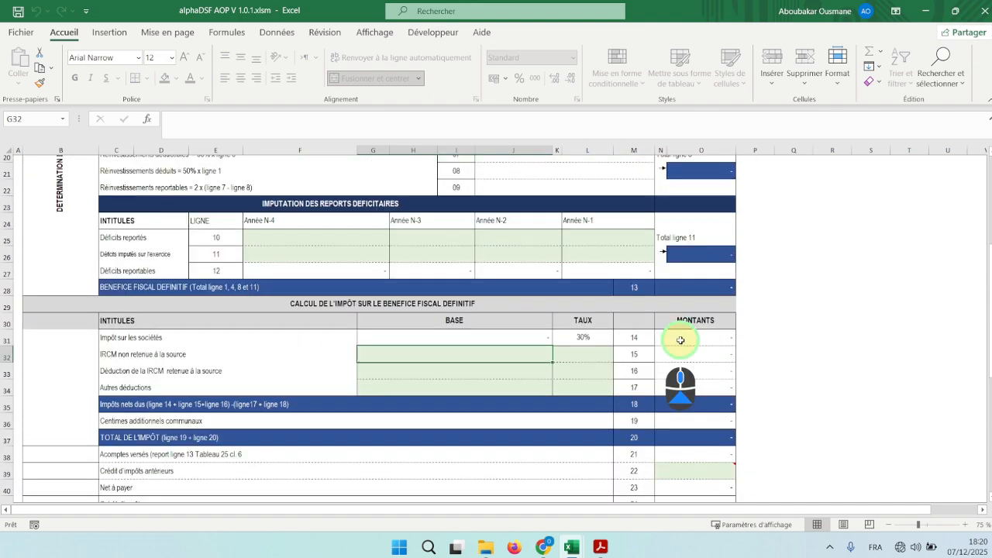
{"action": "scroll", "coordinate": [780, 210], "scroll_direction": "down", "scroll_amount": 2}
{"action": "scroll", "coordinate": [780, 220], "scroll_direction": "up", "scroll_amount": 2}
- Page through CF1 TER to CF1 QUATER and highlight its monthly input cells for prepayments, instalments, withholdings and other levies
{"action": "left_click", "coordinate": [780, 217]}
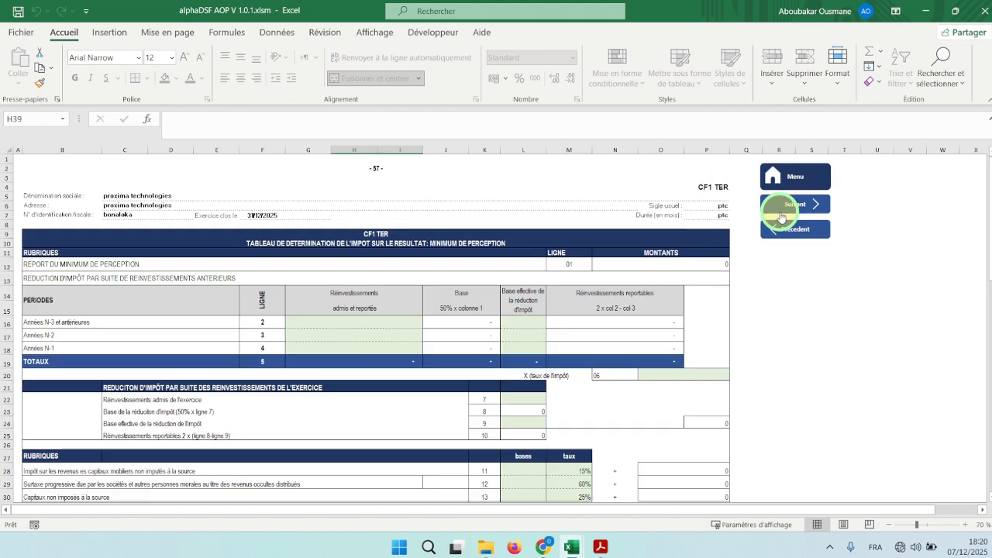
{"action": "left_click", "coordinate": [789, 211]}
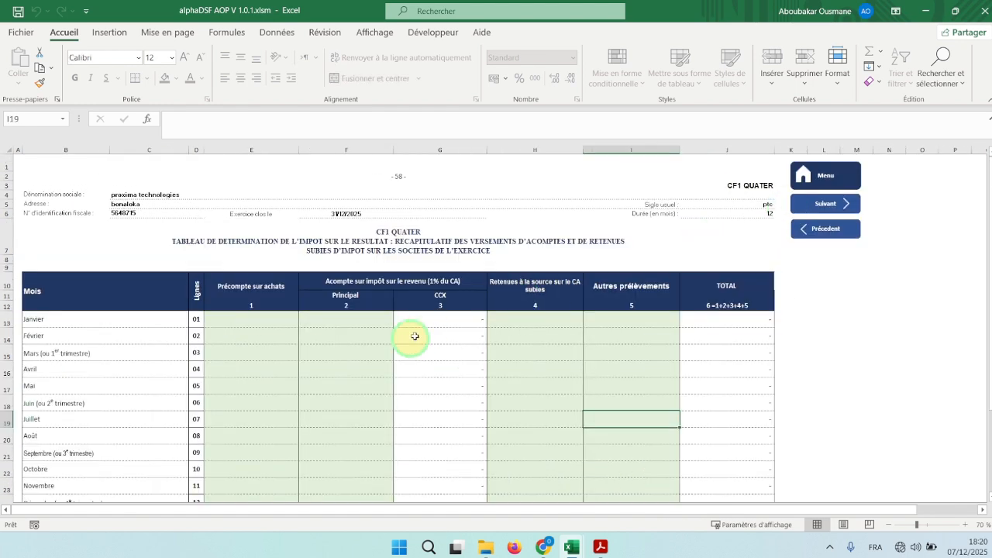
{"action": "left_click_drag", "start_coordinate": [229, 321], "coordinate": [377, 458]}
{"action": "left_click_drag", "start_coordinate": [551, 301], "coordinate": [621, 469]}
{"action": "scroll", "coordinate": [645, 418], "scroll_direction": "up", "scroll_amount": 2}
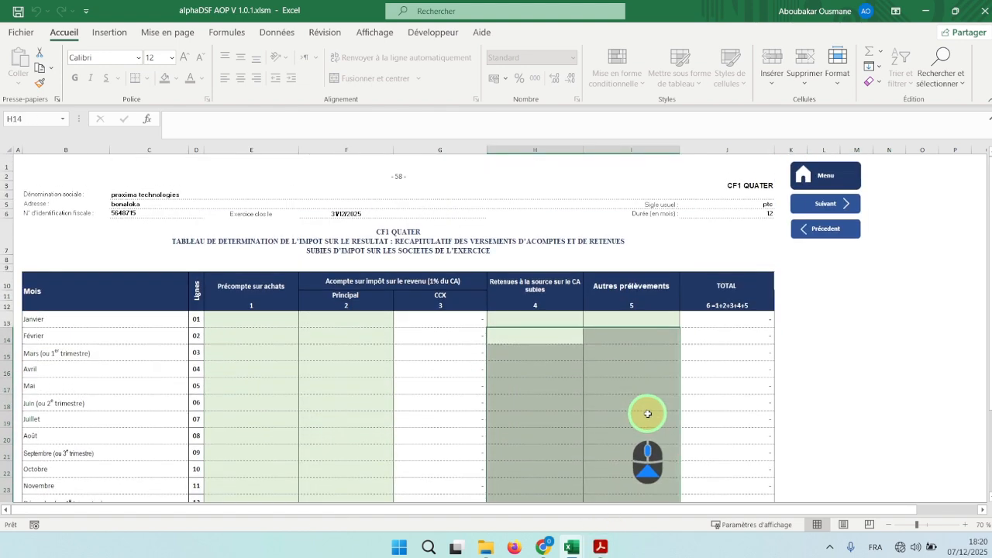
- Open the CF 2 VAT regularisation sheet, highlight the taxable bases in G13:I25, and review the whole table
{"action": "left_click", "coordinate": [827, 205]}
{"action": "left_click_drag", "start_coordinate": [416, 312], "coordinate": [507, 474]}
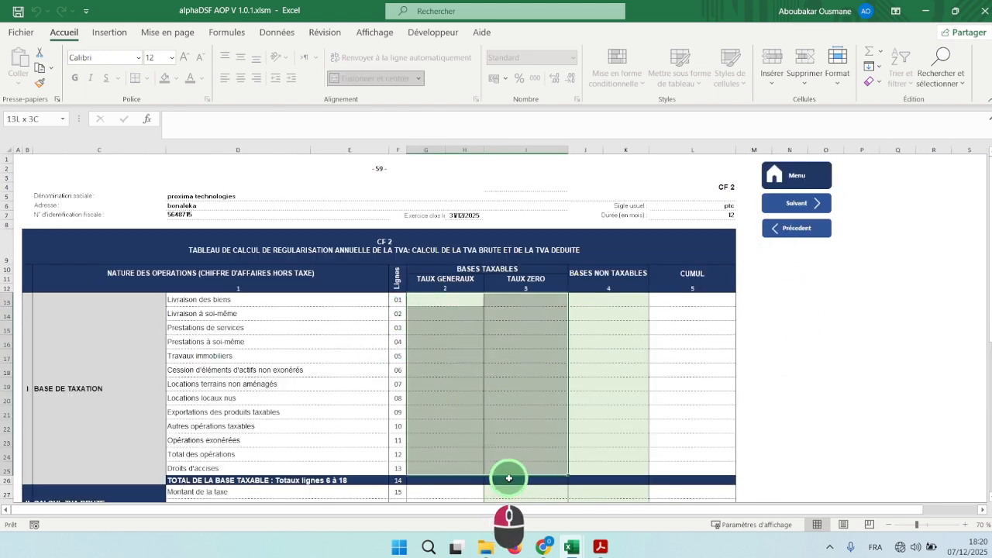
{"action": "scroll", "coordinate": [668, 333], "scroll_direction": "down", "scroll_amount": 10}
{"action": "scroll", "coordinate": [532, 370], "scroll_direction": "up", "scroll_amount": 10}
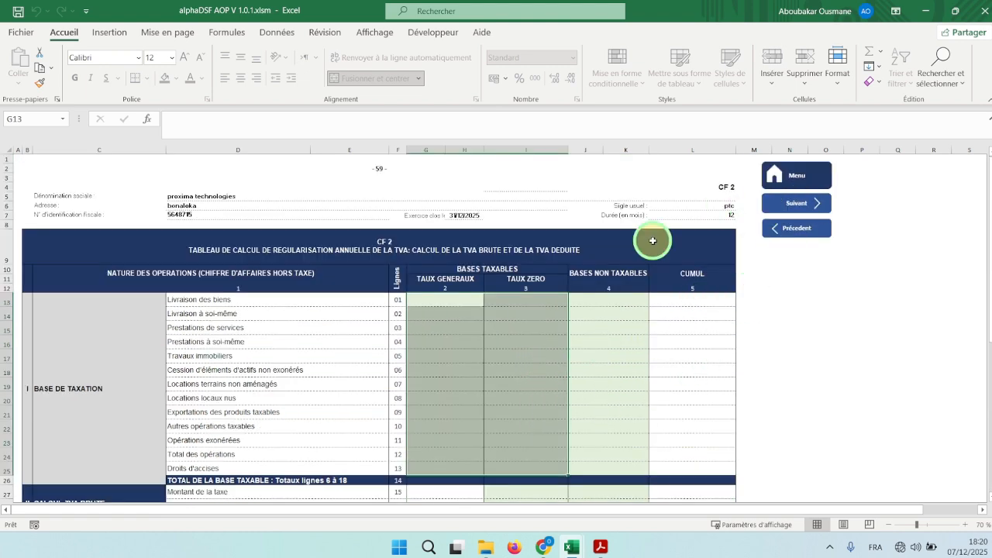
- Enter 5000000 as the general-rate taxable base for Livraison des biens in CF 2 and review the gross VAT calculation
{"action": "double_click", "coordinate": [462, 301]}
{"action": "type", "text": "5000000"}
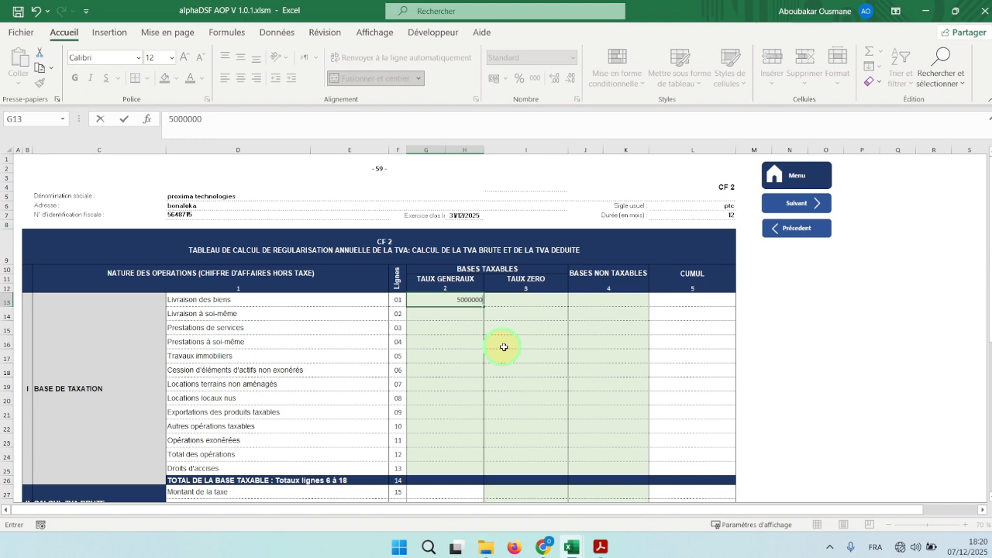
{"action": "left_click", "coordinate": [432, 356]}
{"action": "scroll", "coordinate": [434, 351], "scroll_direction": "down", "scroll_amount": 3}
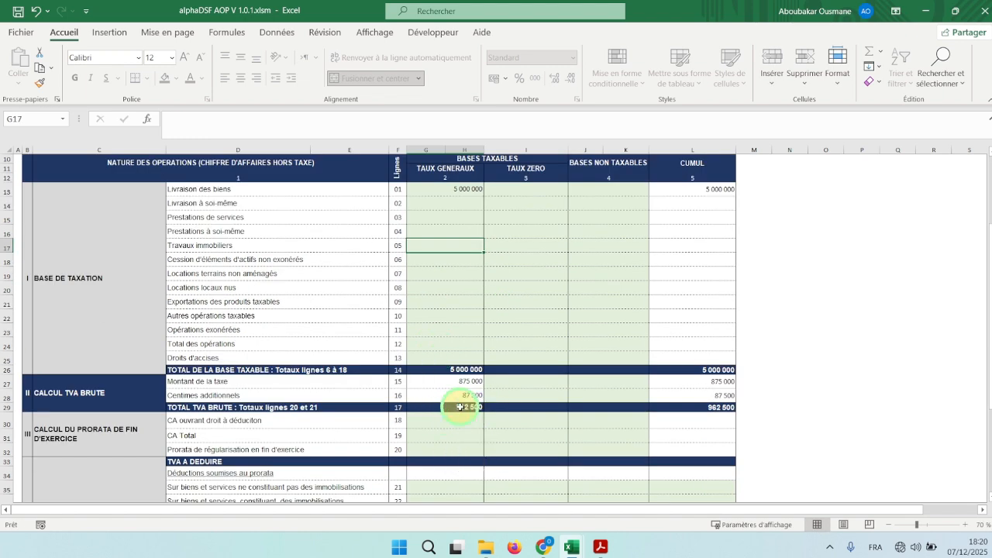
{"action": "scroll", "coordinate": [461, 384], "scroll_direction": "down", "scroll_amount": 2}
{"action": "scroll", "coordinate": [471, 332], "scroll_direction": "up", "scroll_amount": 5}
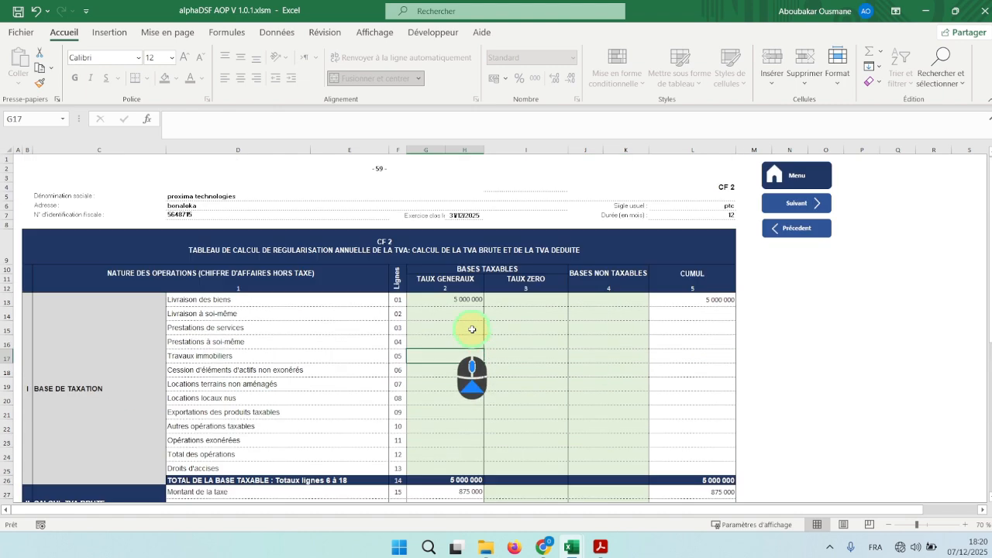
- Clear the general-rate taxable base of Livraison des biens on the CF 2 sheet
{"action": "left_click", "coordinate": [467, 297]}
{"action": "key", "text": "Delete"}
{"action": "left_click", "coordinate": [580, 354]}
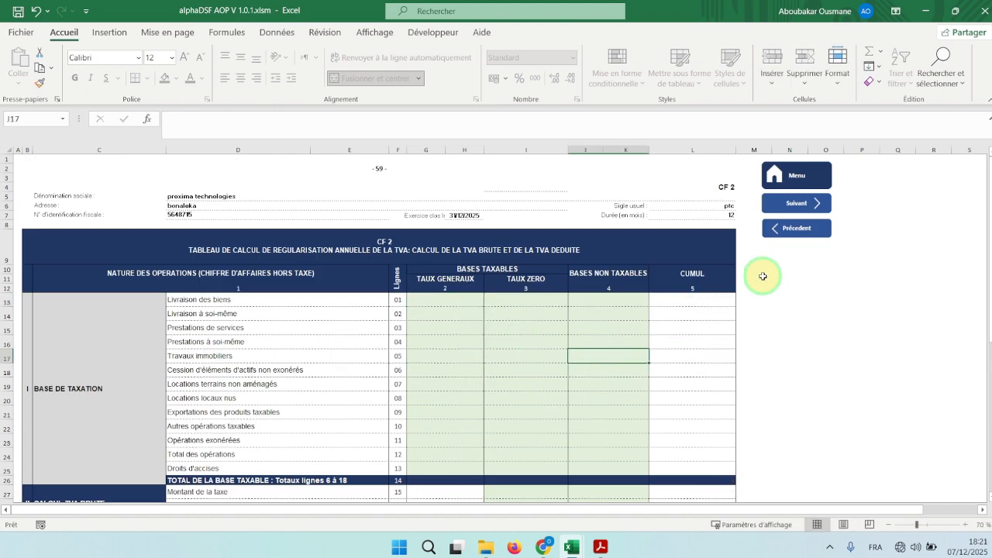
- Open CF2 BIS, highlight the monthly payment amounts in D16:D27, and continue to the CF2 TER net VAT situation
{"action": "left_click", "coordinate": [797, 203]}
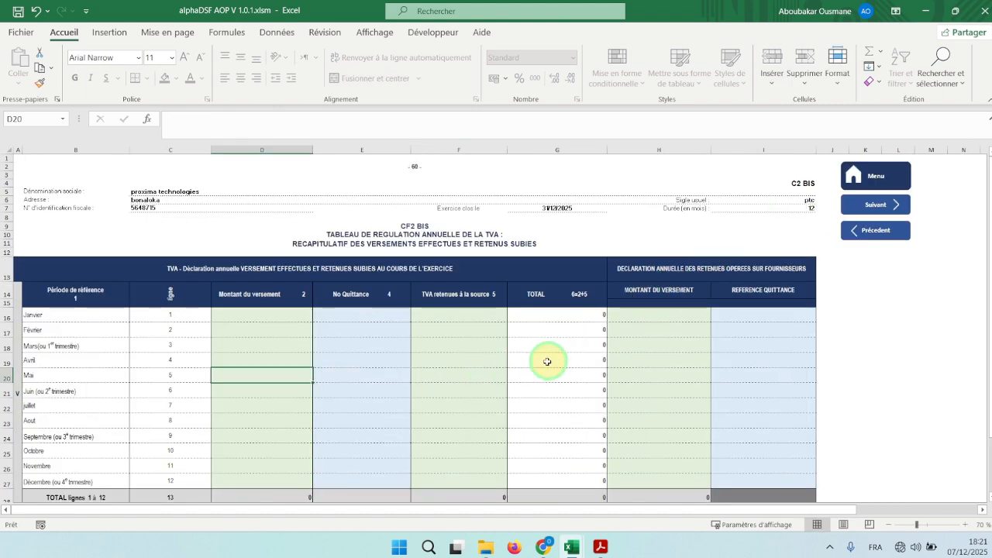
{"action": "left_click_drag", "start_coordinate": [251, 323], "coordinate": [260, 482]}
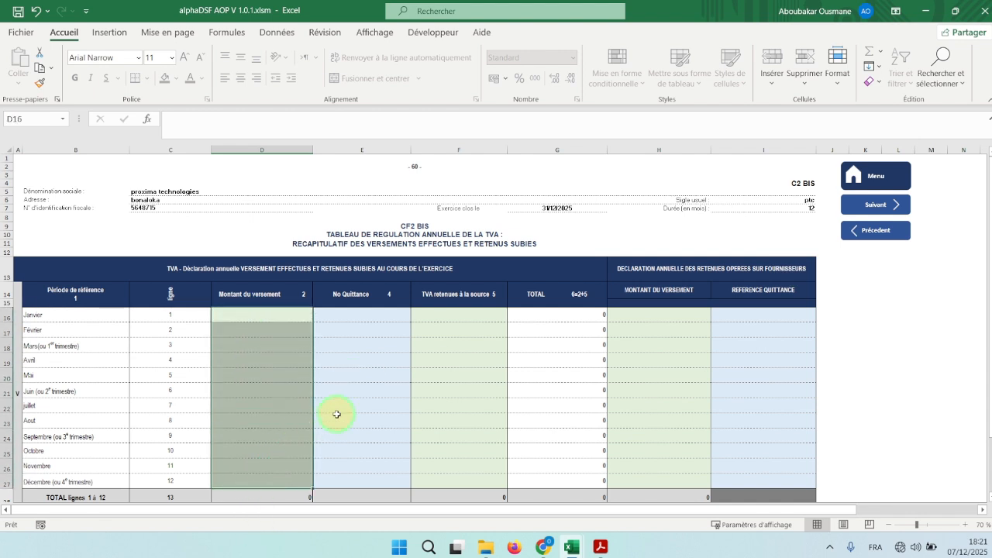
{"action": "left_click", "coordinate": [887, 208]}
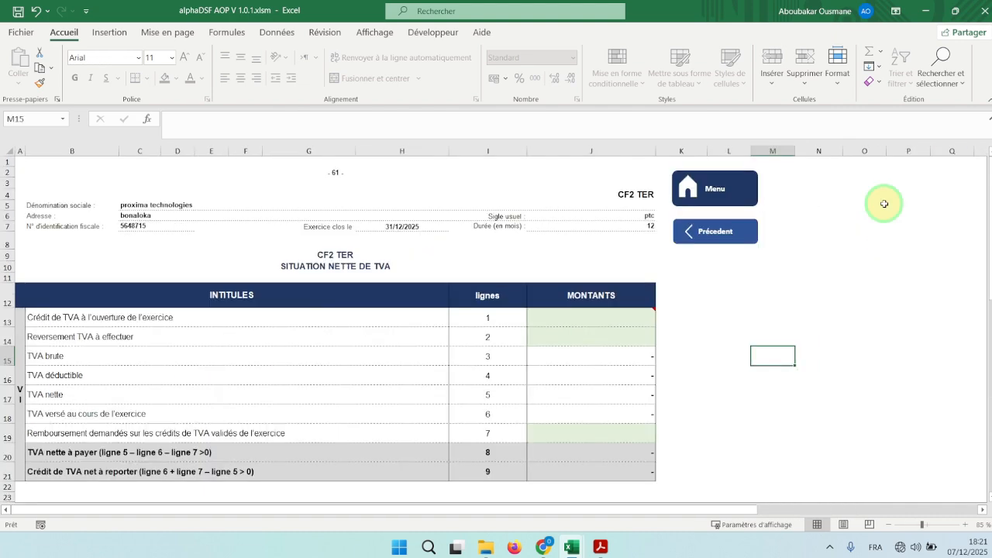
{"action": "left_click", "coordinate": [593, 363]}
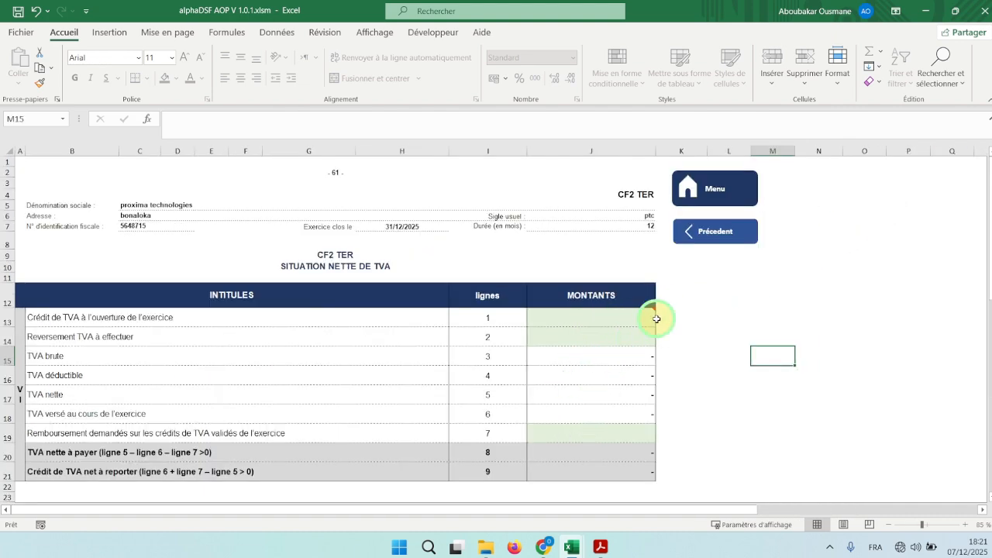
- Return to the main menu, open the notes edition, and review the guaranteed debts table in Note 1
{"action": "left_click", "coordinate": [728, 200]}
{"action": "left_click", "coordinate": [512, 318]}
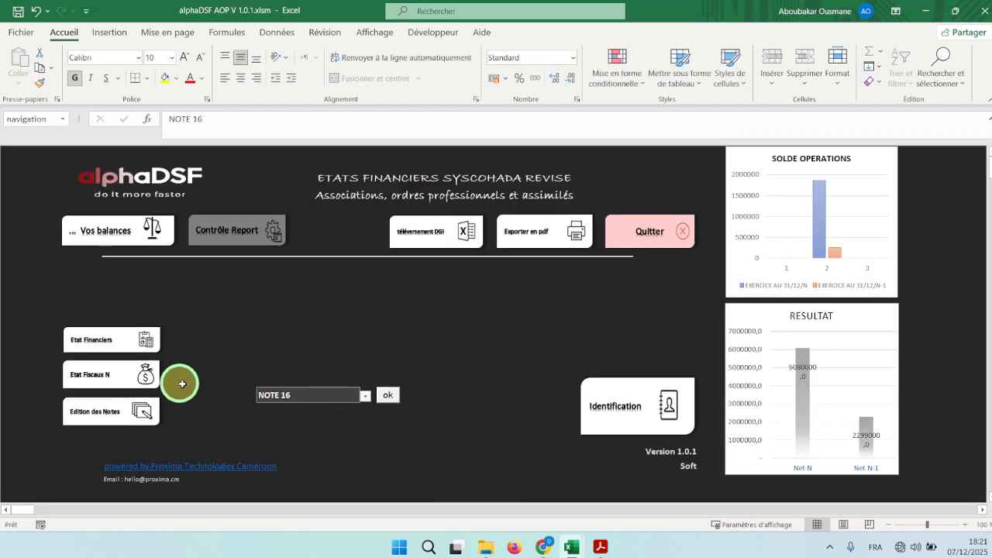
{"action": "left_click", "coordinate": [106, 414]}
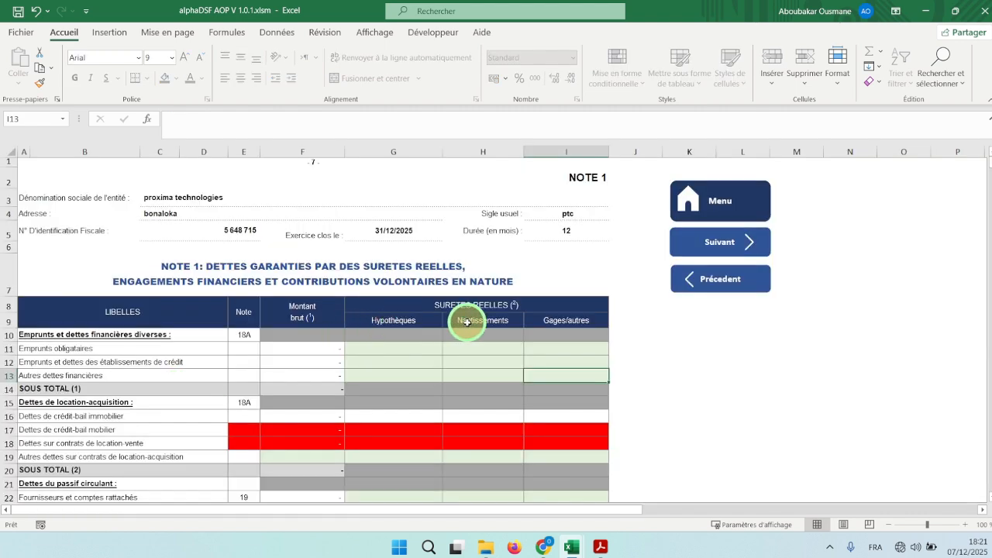
{"action": "scroll", "coordinate": [467, 323], "scroll_direction": "down", "scroll_amount": 4}
{"action": "scroll", "coordinate": [468, 322], "scroll_direction": "up", "scroll_amount": 4}
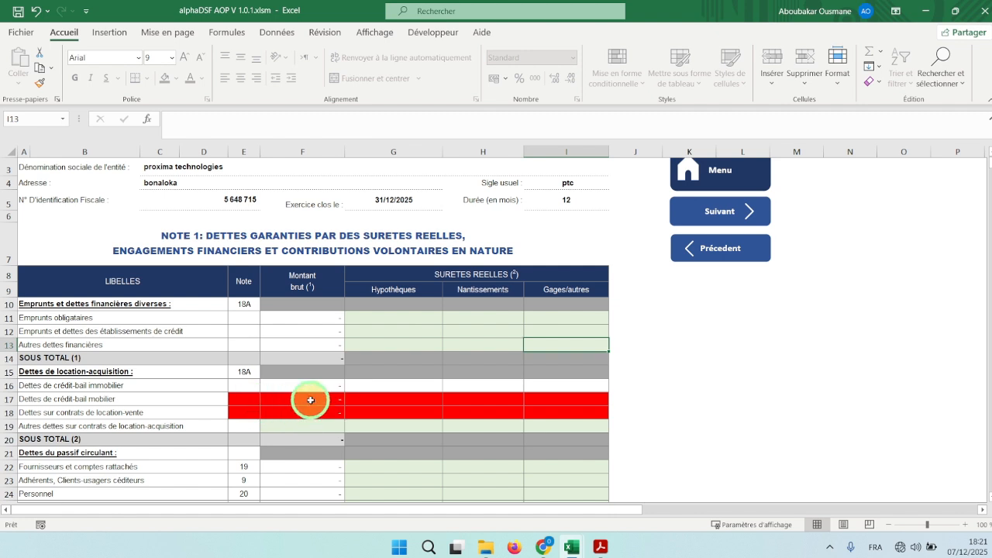
- Open Note 2 on mandatory information, glance ahead at Note 3, and return to review the full Note 2 sheet
{"action": "left_click", "coordinate": [713, 252]}
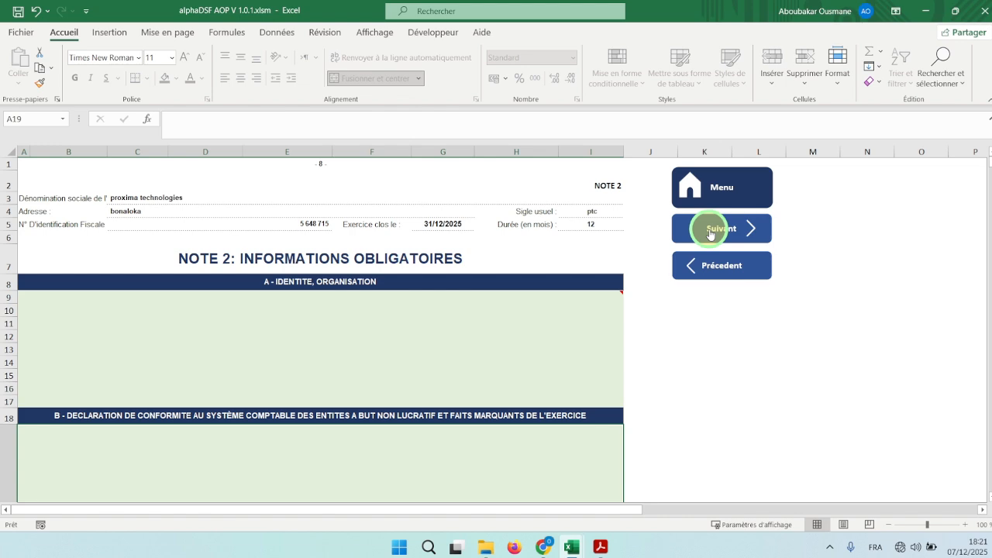
{"action": "left_click", "coordinate": [710, 231]}
{"action": "left_click", "coordinate": [747, 262]}
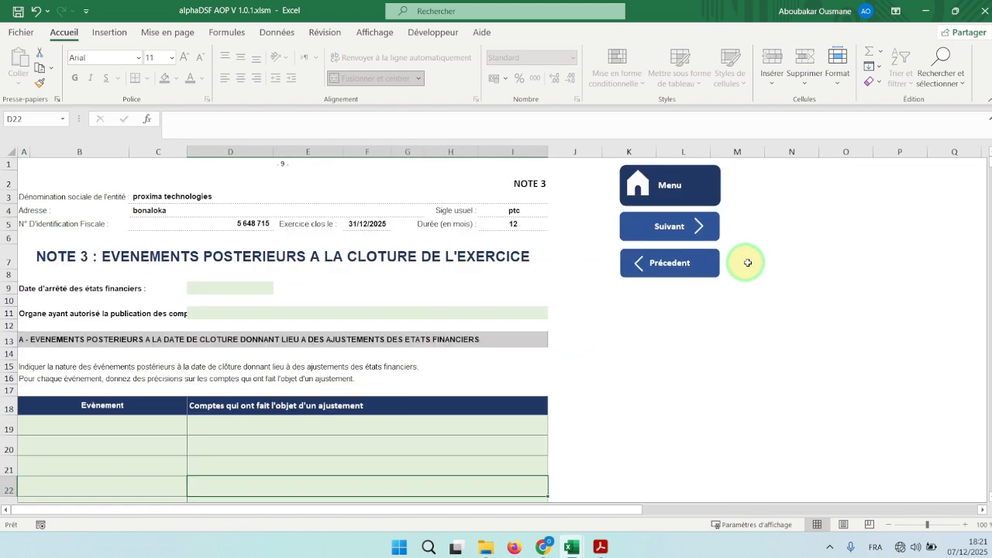
{"action": "left_click", "coordinate": [645, 262]}
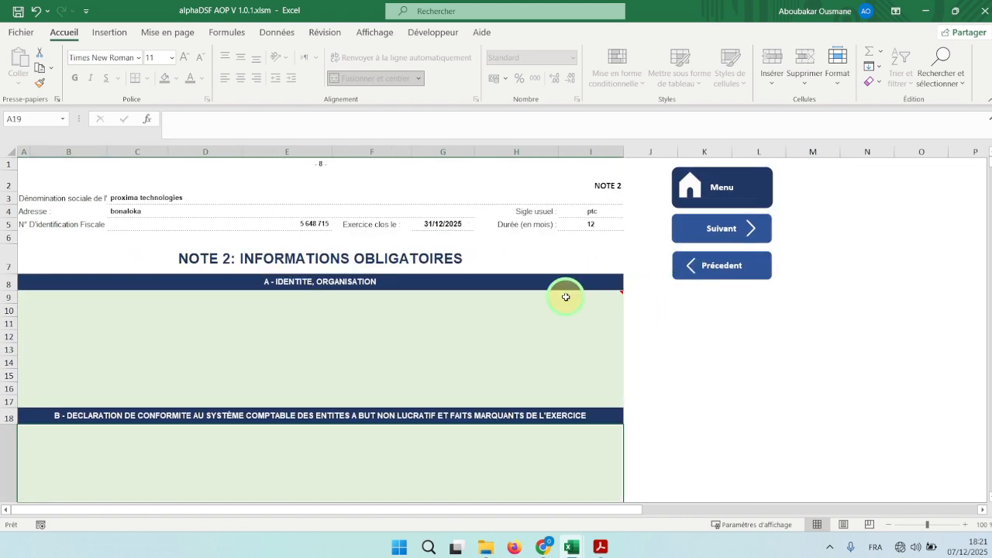
{"action": "scroll", "coordinate": [564, 297], "scroll_direction": "down", "scroll_amount": 6}
{"action": "scroll", "coordinate": [563, 296], "scroll_direction": "up", "scroll_amount": 6}
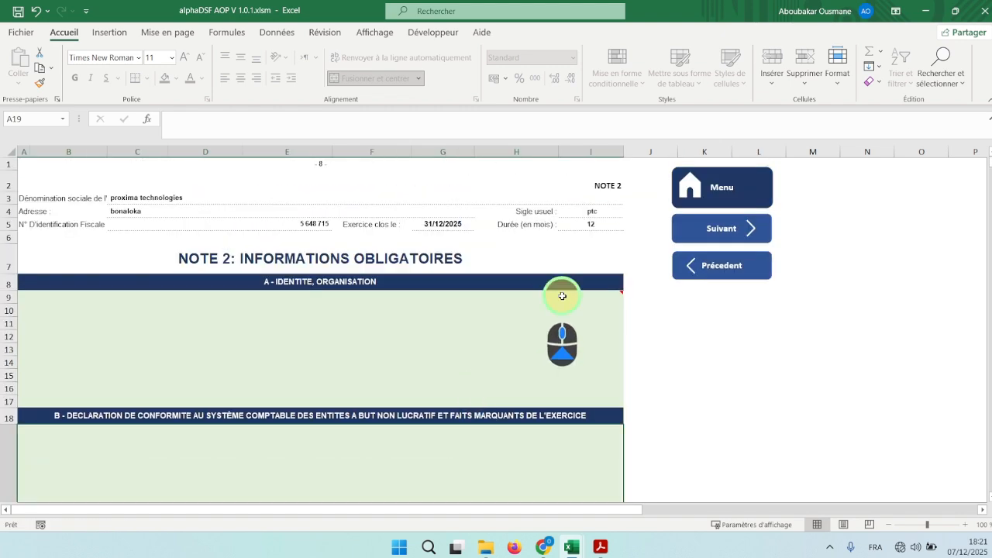
- Page through Notes 3 and 4 to Note 5A and review its table of donated fixed assets and temporary usufruct
{"action": "left_click", "coordinate": [714, 228]}
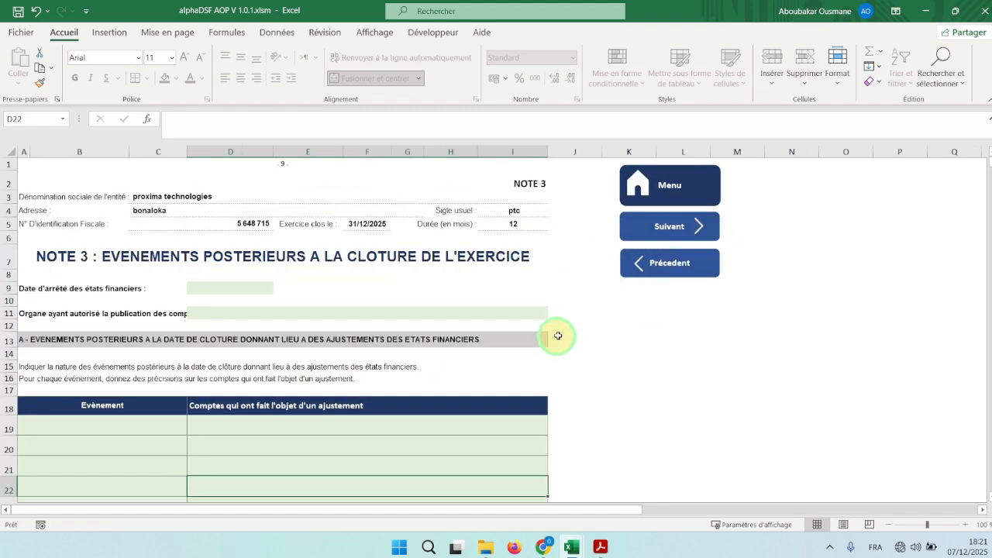
{"action": "left_click", "coordinate": [675, 228]}
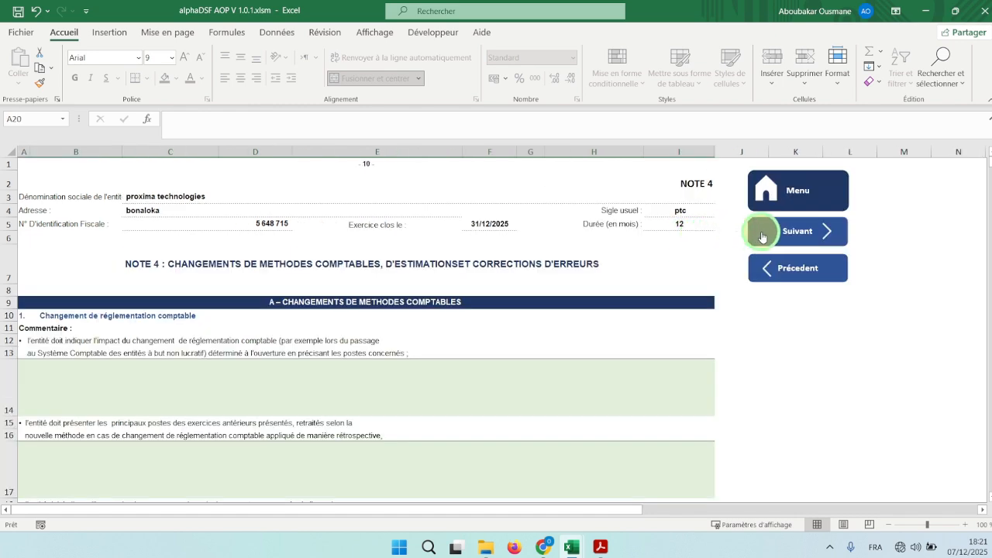
{"action": "left_click", "coordinate": [787, 232]}
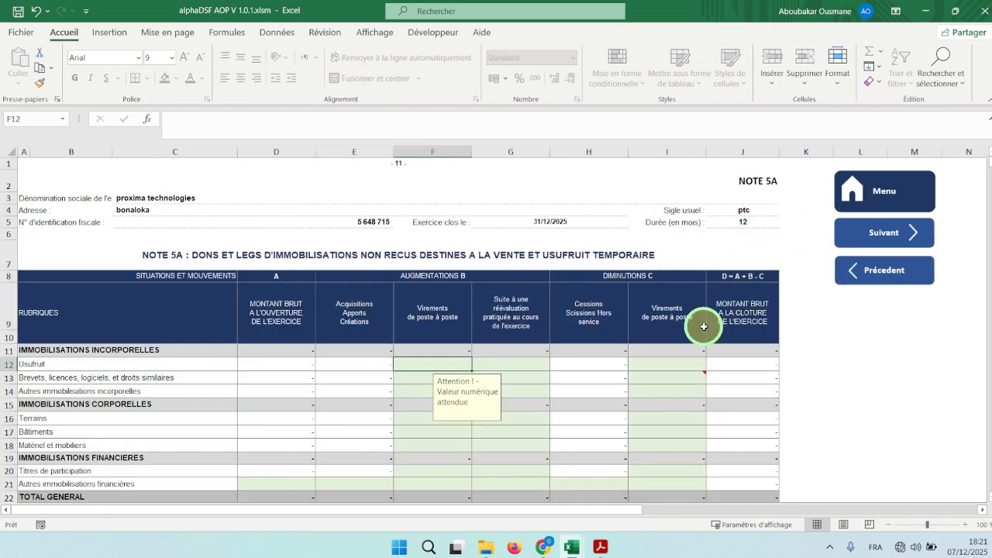
{"action": "scroll", "coordinate": [617, 407], "scroll_direction": "down", "scroll_amount": 4}
{"action": "scroll", "coordinate": [613, 404], "scroll_direction": "up", "scroll_amount": 4}
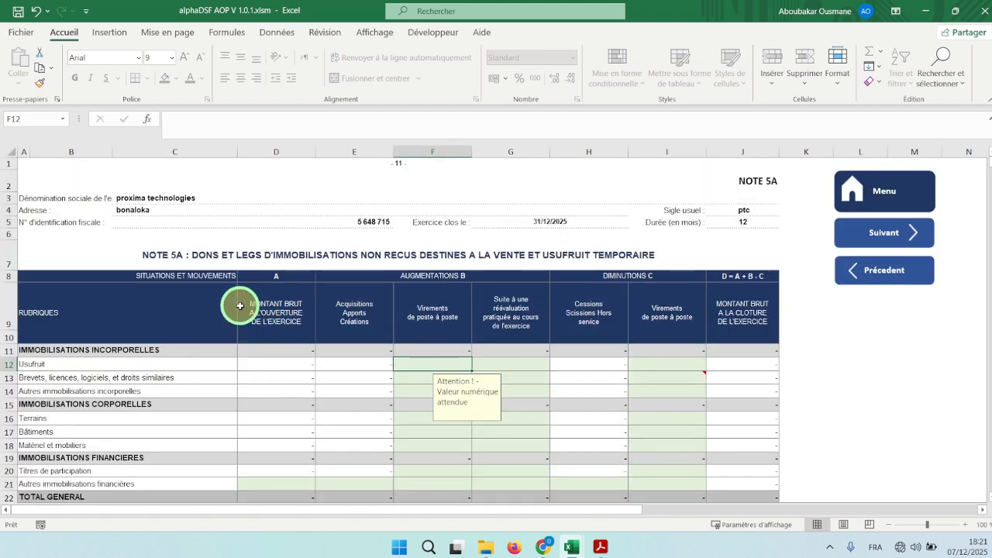
- Open Note 5B on gross fixed assets, review its table, and highlight the input cells for transfers and revaluations
{"action": "left_click", "coordinate": [878, 235]}
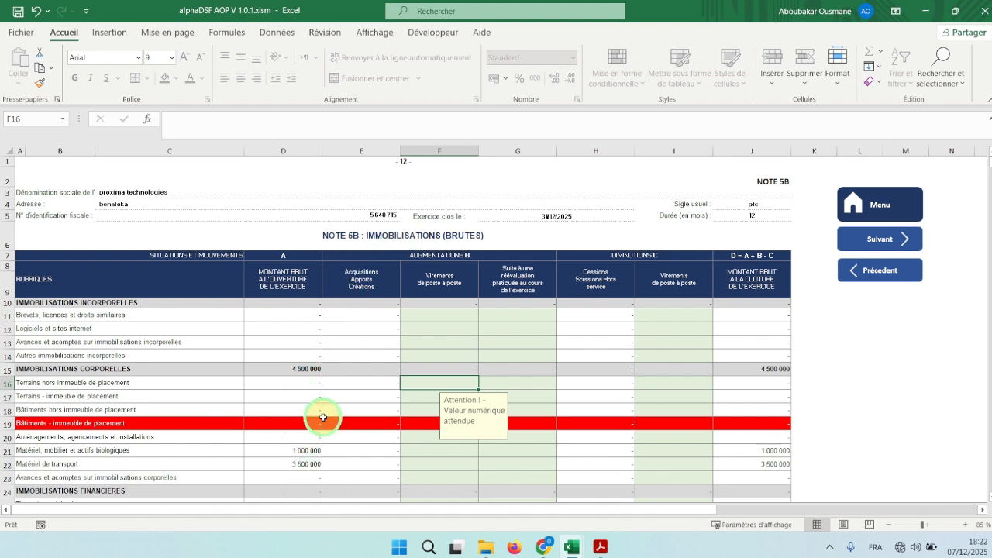
{"action": "scroll", "coordinate": [321, 414], "scroll_direction": "down", "scroll_amount": 3}
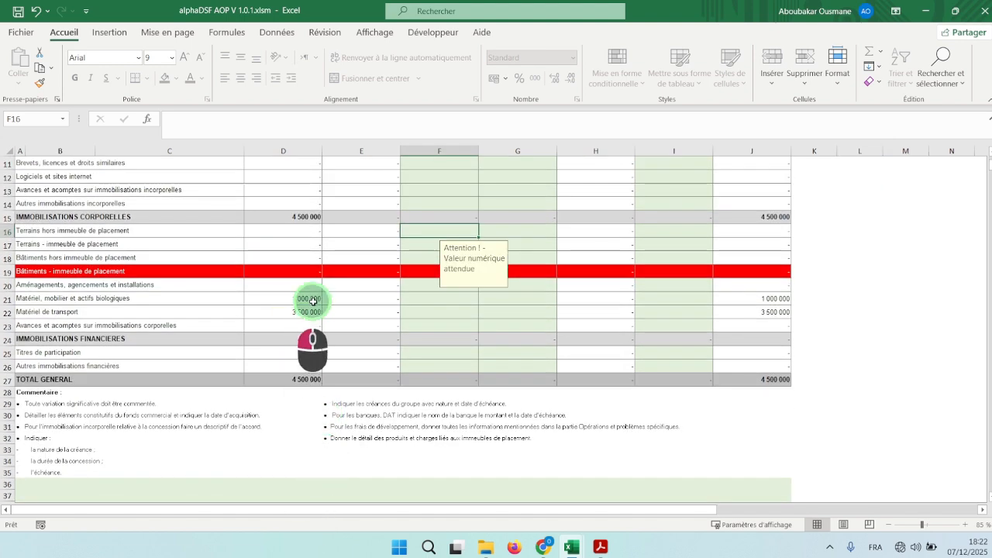
{"action": "scroll", "coordinate": [364, 341], "scroll_direction": "up", "scroll_amount": 3}
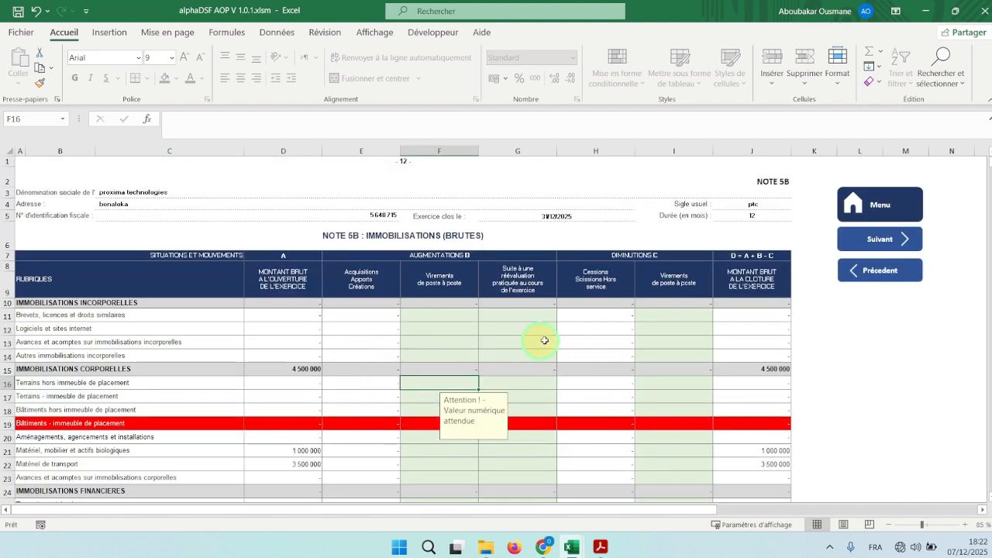
{"action": "left_click_drag", "start_coordinate": [423, 326], "coordinate": [505, 346]}
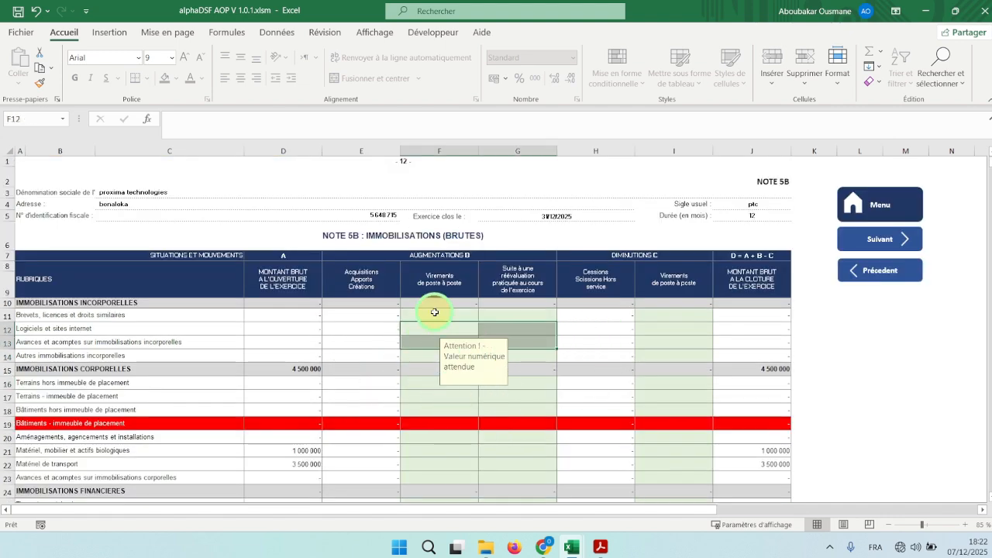
{"action": "left_click_drag", "start_coordinate": [435, 313], "coordinate": [519, 351]}
{"action": "left_click", "coordinate": [453, 388]}
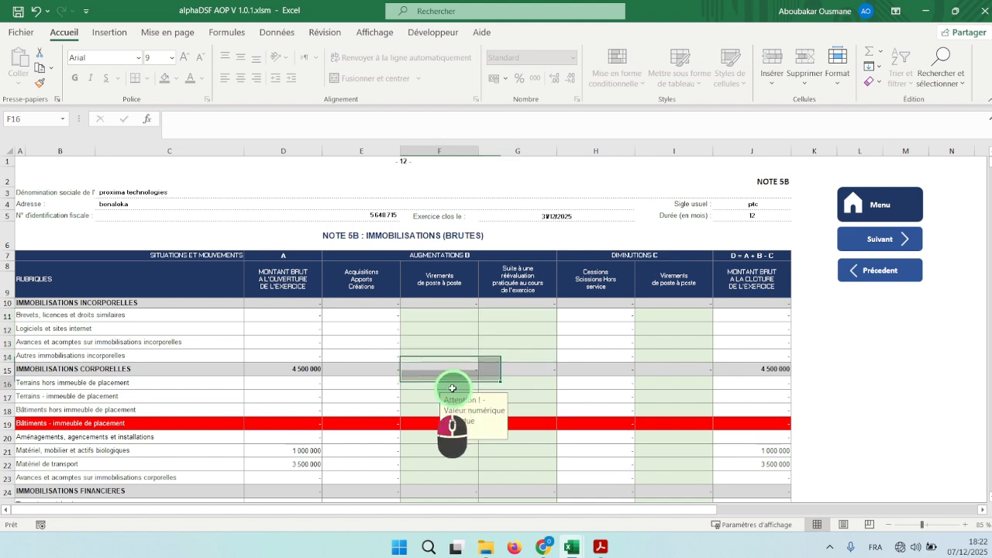
{"action": "left_click_drag", "start_coordinate": [453, 387], "coordinate": [517, 424]}
{"action": "left_click_drag", "start_coordinate": [443, 327], "coordinate": [508, 355]}
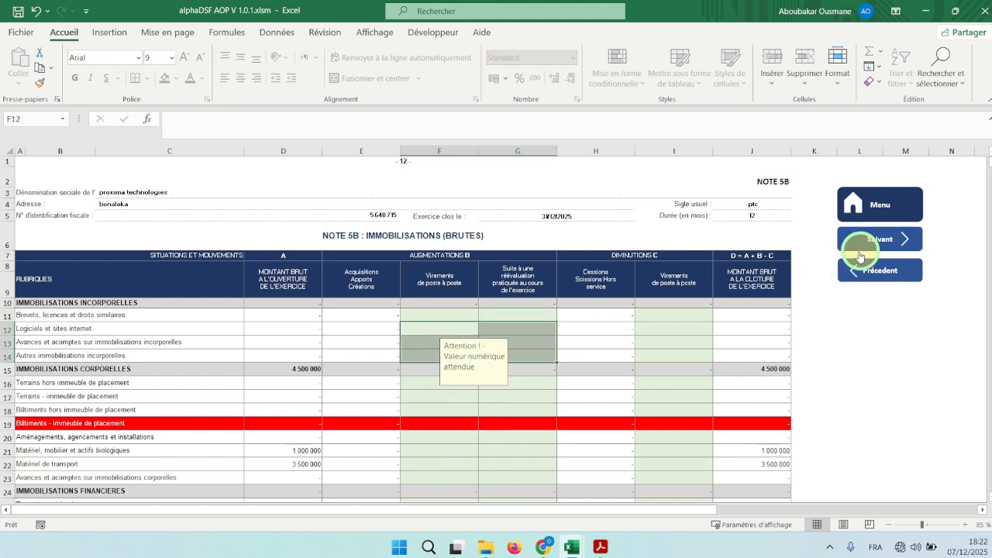
- Page past Note 5C, examine the depreciation table in Note 5D, and open Note 5E on fixed asset amortisation
{"action": "left_click", "coordinate": [882, 244]}
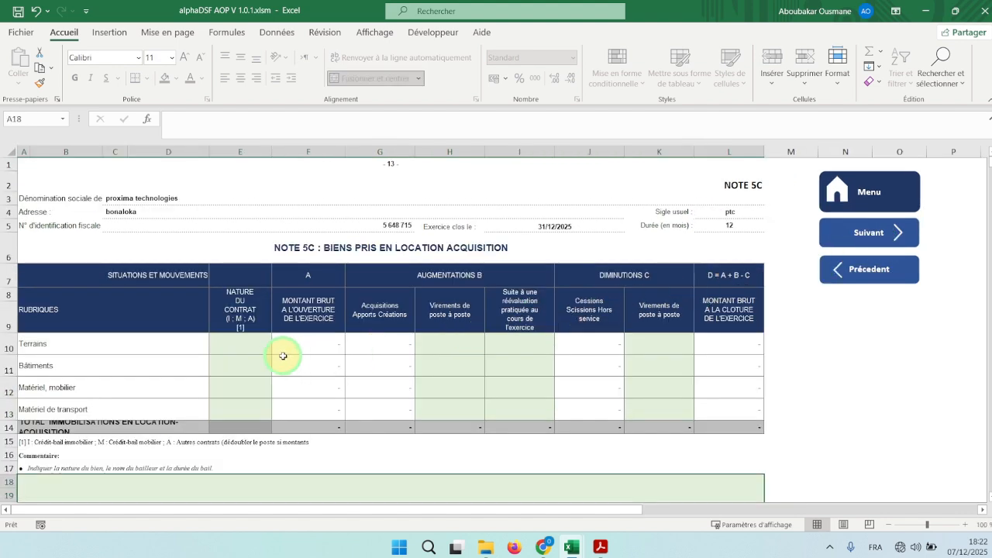
{"action": "left_click", "coordinate": [860, 232]}
{"action": "scroll", "coordinate": [802, 295], "scroll_direction": "down", "scroll_amount": 2}
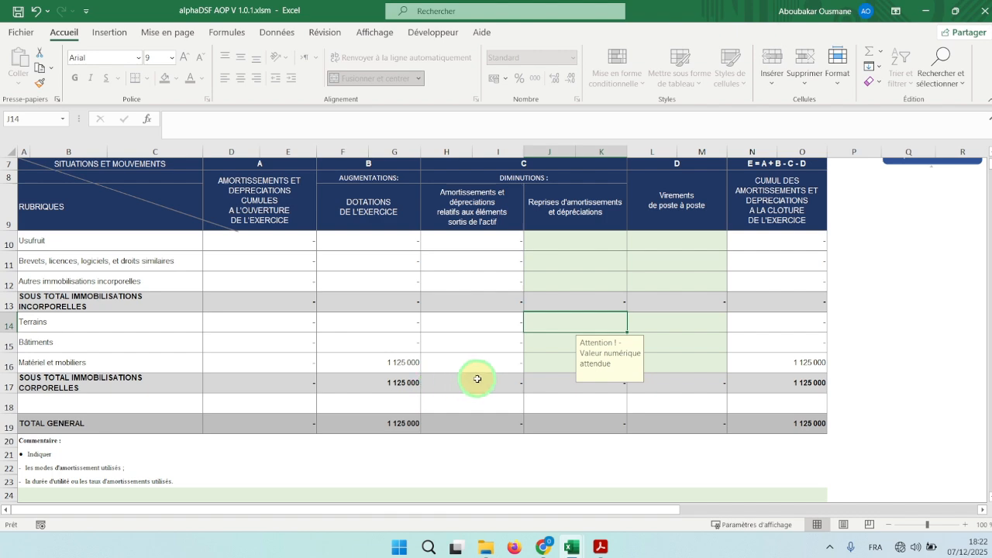
{"action": "scroll", "coordinate": [477, 380], "scroll_direction": "up", "scroll_amount": 2}
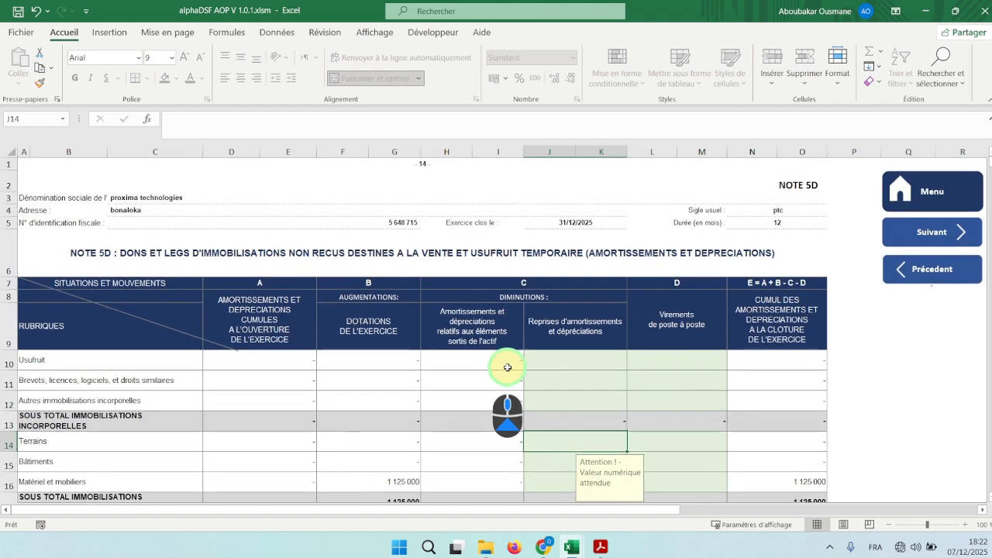
{"action": "left_click", "coordinate": [929, 235]}
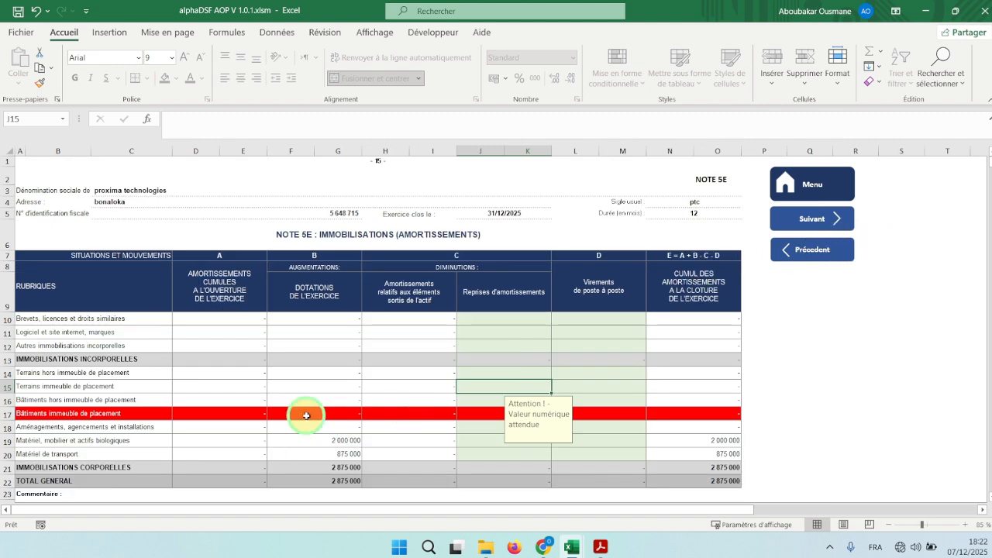
- Page forward from Note 5E through the notes to Note 7, and go back to Note 6 on financial fixed assets
{"action": "left_click", "coordinate": [811, 217]}
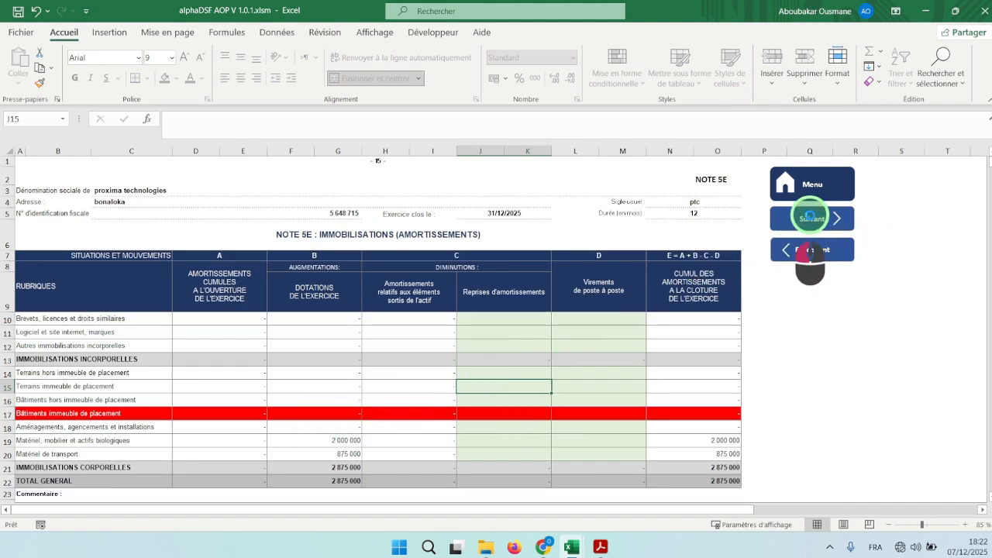
{"action": "left_click", "coordinate": [872, 233]}
{"action": "left_click", "coordinate": [756, 228]}
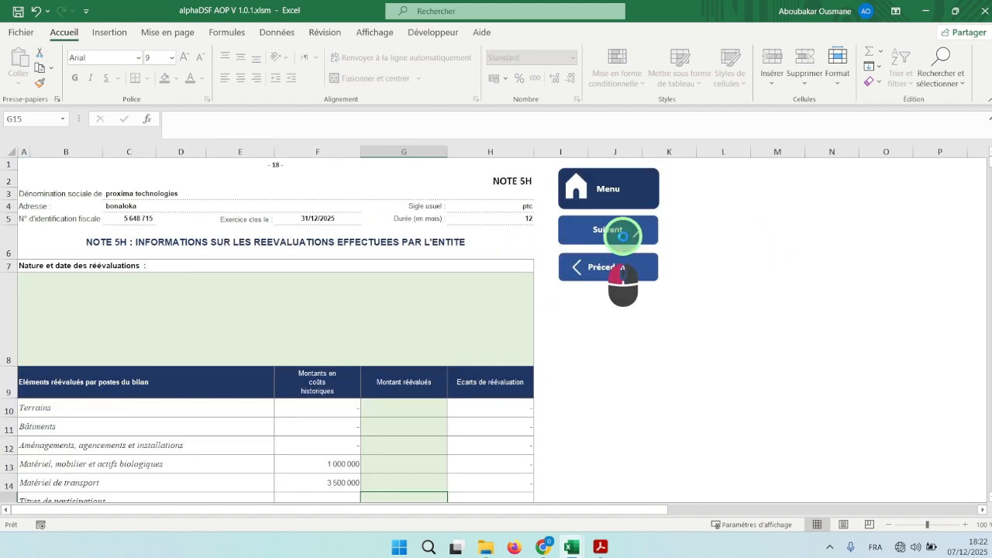
{"action": "left_click", "coordinate": [623, 236]}
{"action": "left_click", "coordinate": [794, 229]}
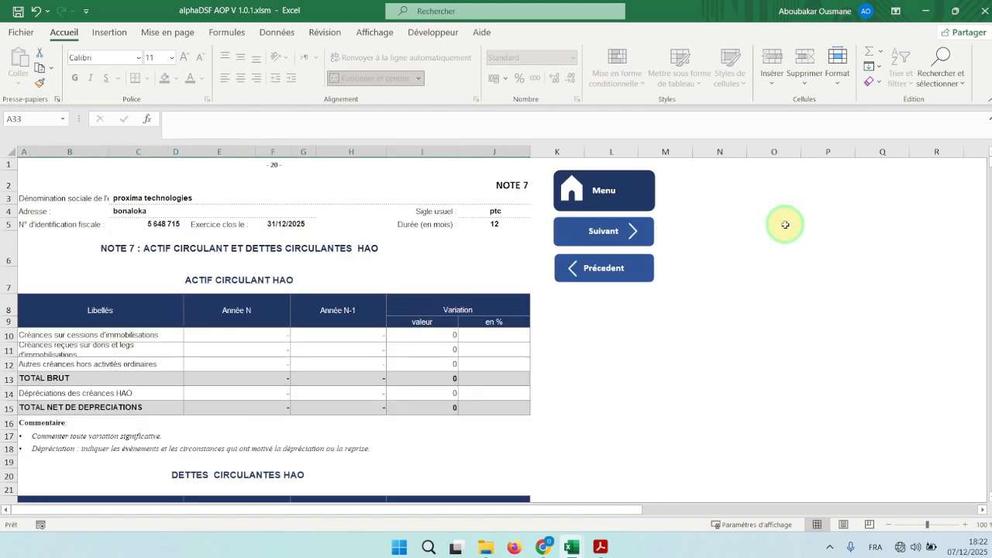
{"action": "left_click", "coordinate": [646, 232]}
{"action": "left_click", "coordinate": [642, 267]}
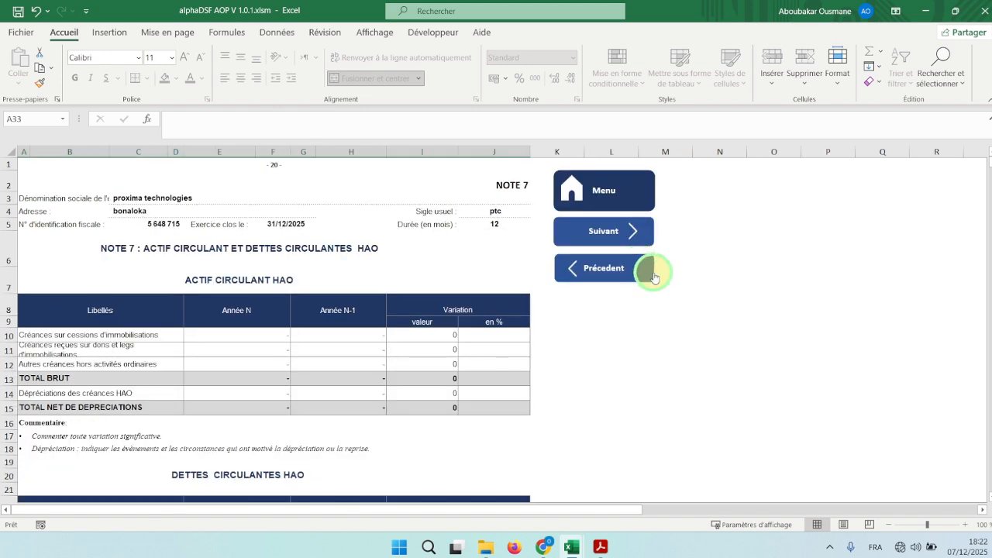
{"action": "left_click", "coordinate": [653, 269]}
- Enter 50000 as receivables due within one year for Titres immobilisés in Note 6 and check the row's control
{"action": "left_click", "coordinate": [489, 366]}
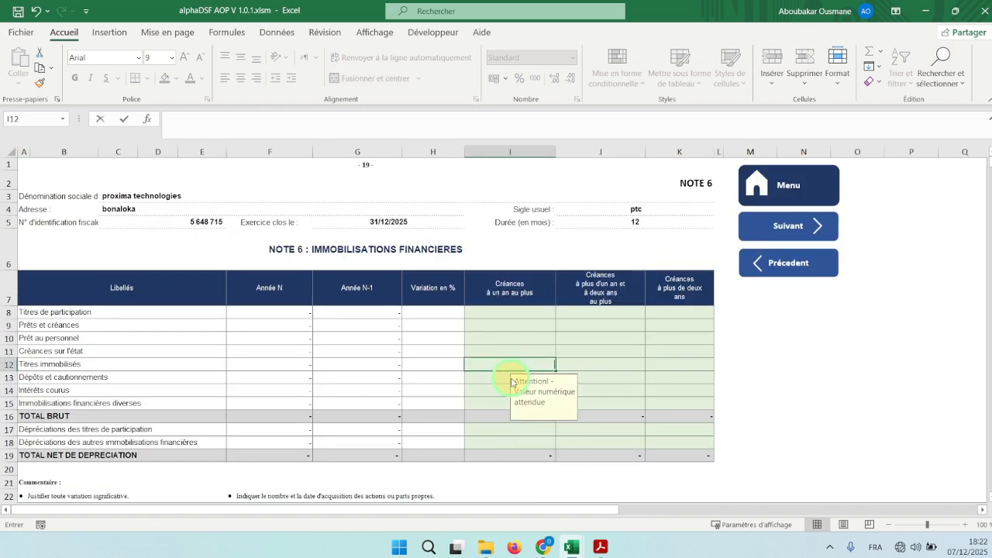
{"action": "type", "text": "50000"}
{"action": "left_click", "coordinate": [494, 392]}
{"action": "left_click", "coordinate": [508, 366]}
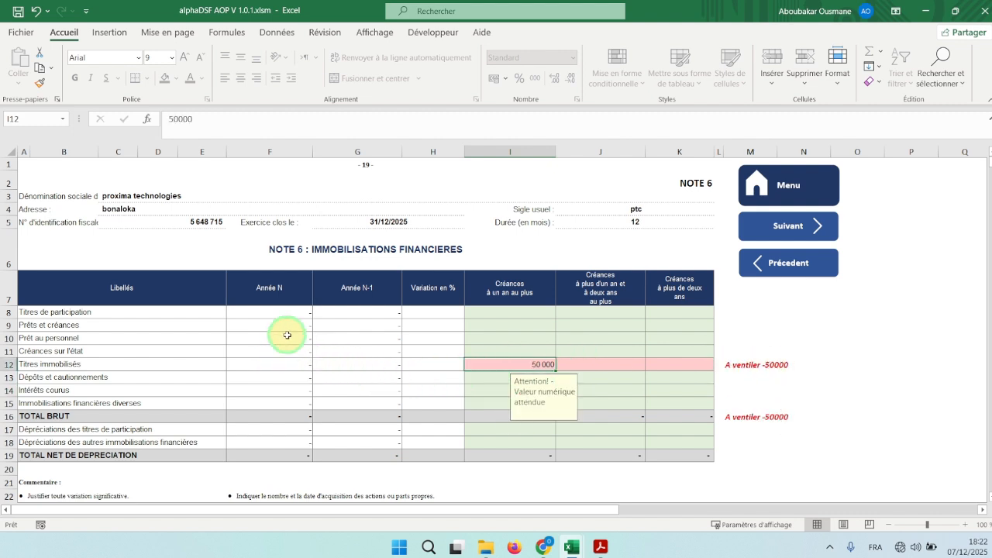
- Clear the amount due within one year for Titres immobilisés in Note 6 and check the table
{"action": "left_click_drag", "start_coordinate": [285, 325], "coordinate": [351, 422]}
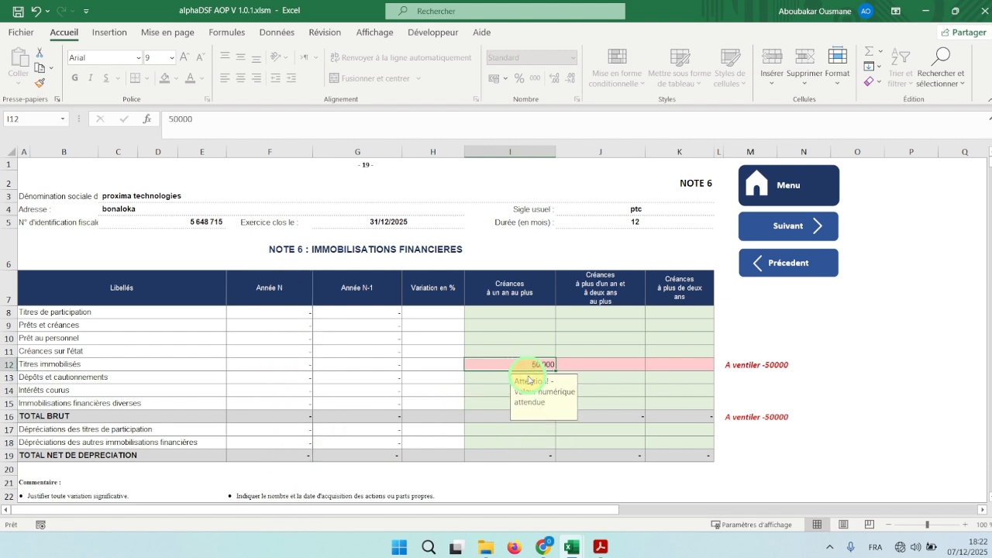
{"action": "key", "text": "Delete"}
{"action": "left_click", "coordinate": [530, 335]}
{"action": "scroll", "coordinate": [554, 325], "scroll_direction": "down", "scroll_amount": 2}
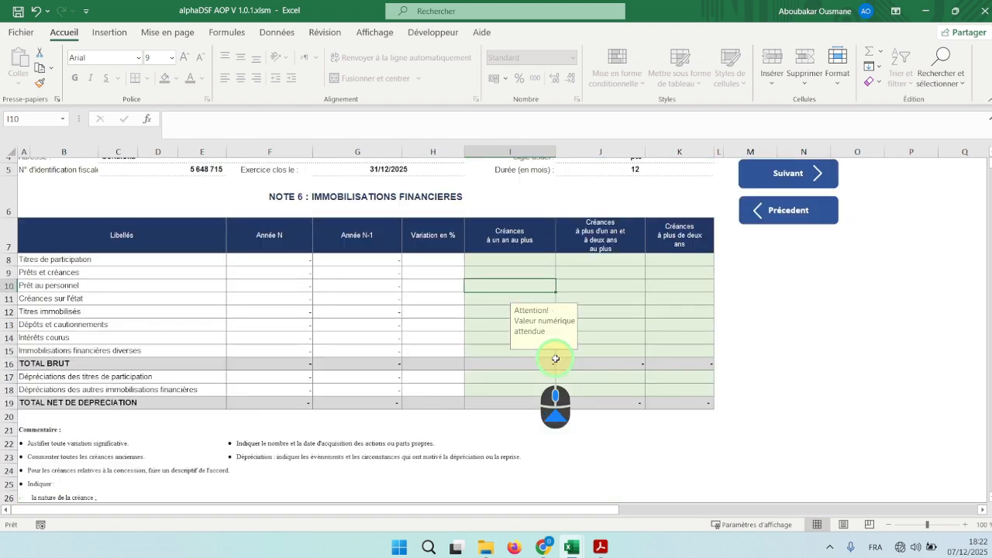
{"action": "scroll", "coordinate": [554, 359], "scroll_direction": "up", "scroll_amount": 2}
- Page forward from Note 6 to Note 9 and check the Adhérents receivables due in one to two years
{"action": "left_click", "coordinate": [785, 227]}
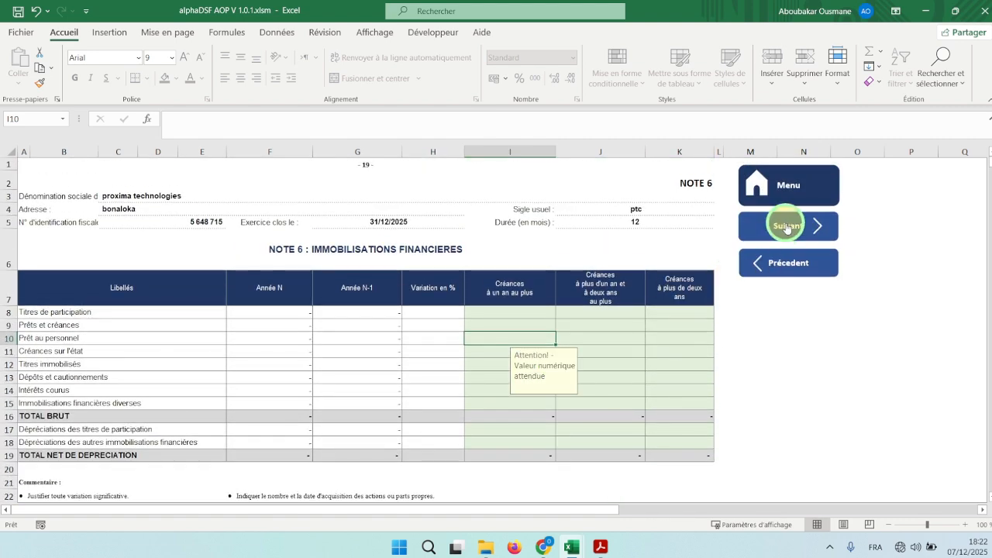
{"action": "left_click", "coordinate": [602, 230]}
{"action": "left_click", "coordinate": [621, 232]}
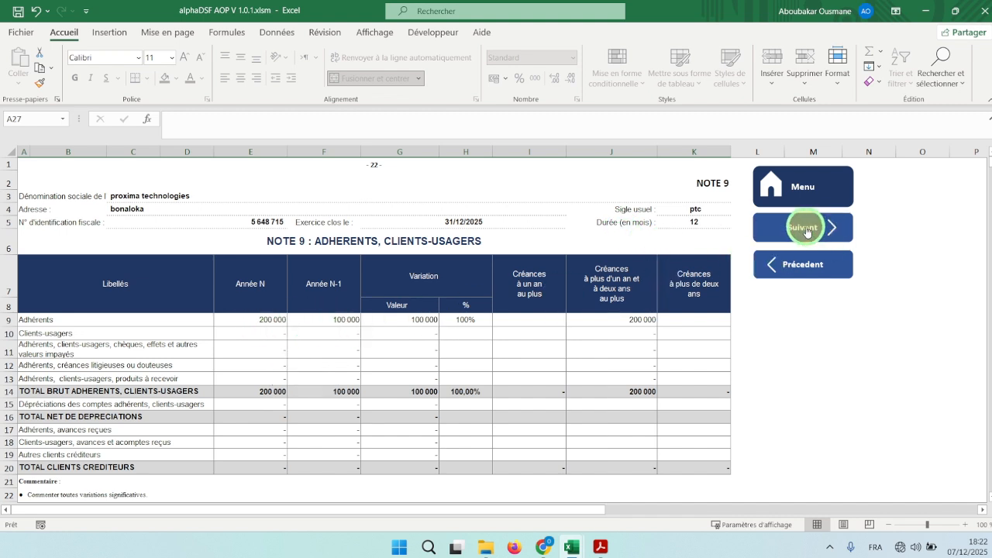
{"action": "left_click", "coordinate": [614, 320]}
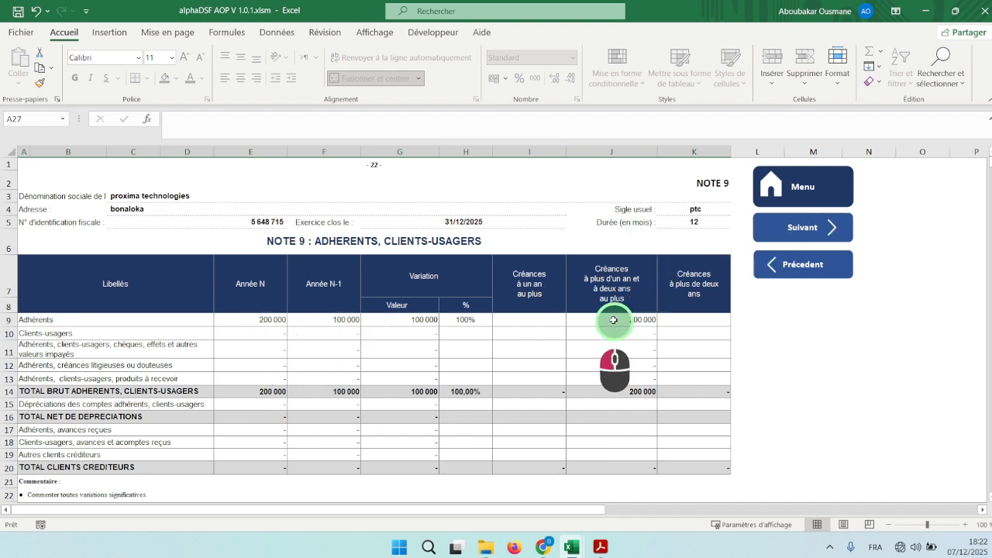
- Open Note 10 and enter 800000 as receivables due within one year for Fondateurs apporteurs et comptes courants
{"action": "left_click", "coordinate": [790, 233]}
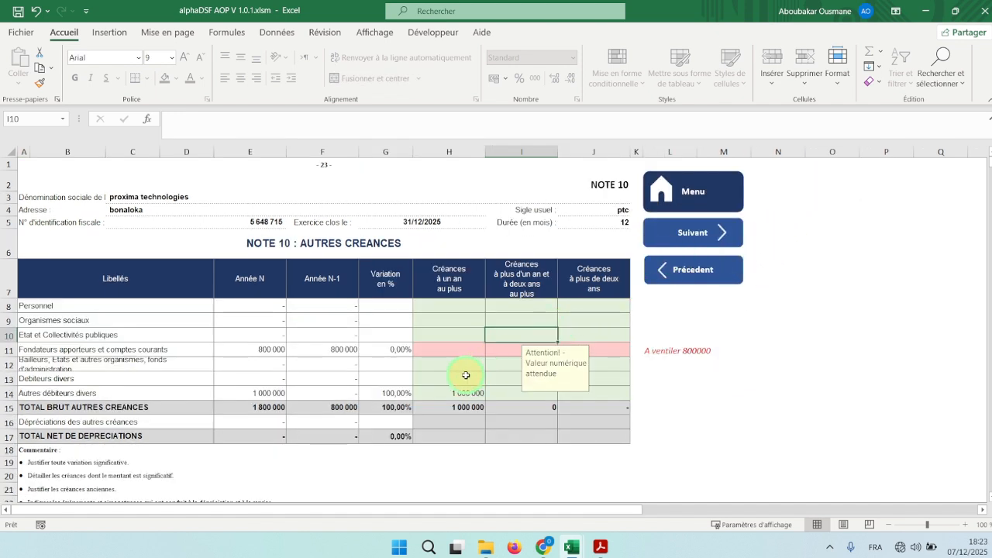
{"action": "left_click", "coordinate": [452, 357]}
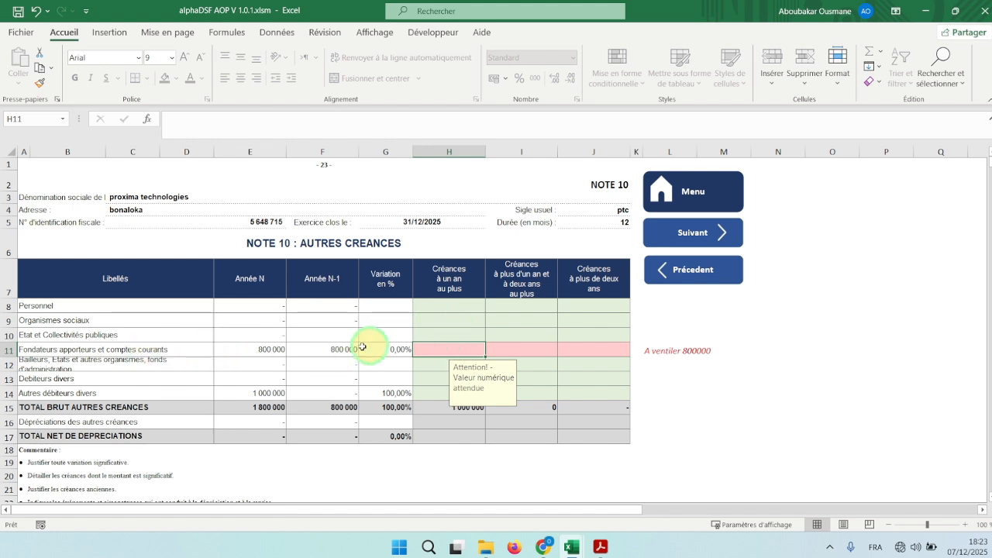
{"action": "type", "text": "800000"}
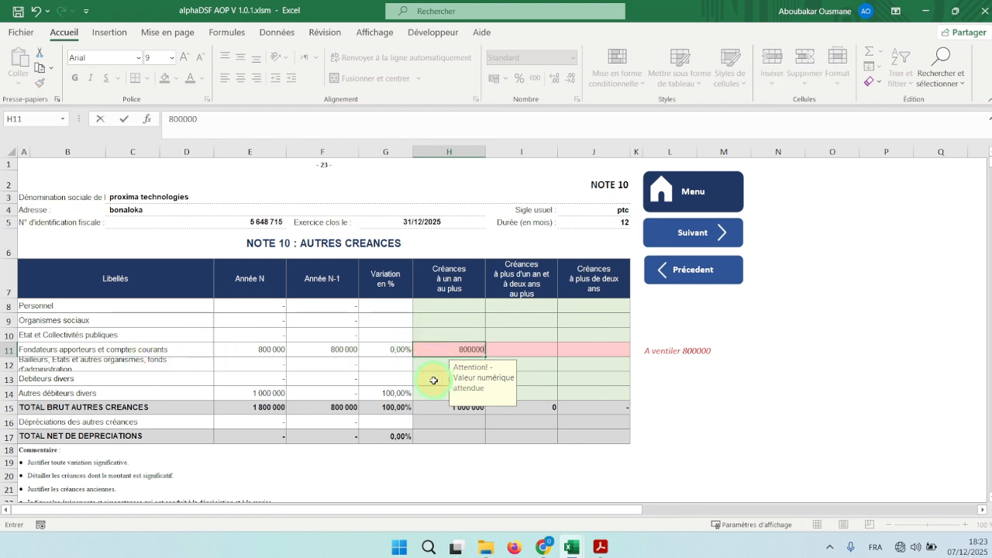
{"action": "key", "text": "Return"}
- Page forward from Note 10 through Notes 13, 14 and 16 to Note 17A on investment subsidies
{"action": "left_click", "coordinate": [682, 234]}
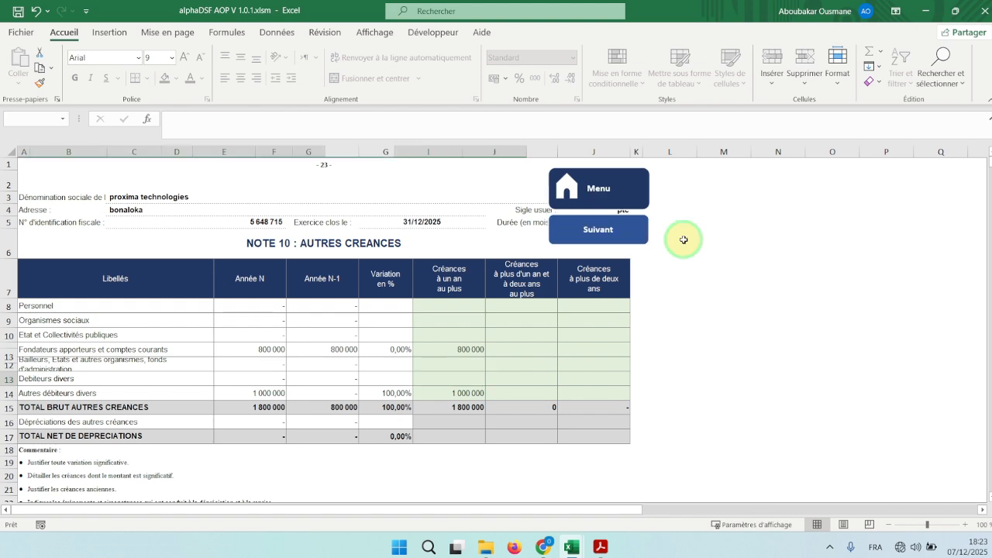
{"action": "left_click", "coordinate": [601, 228]}
{"action": "left_click", "coordinate": [627, 231]}
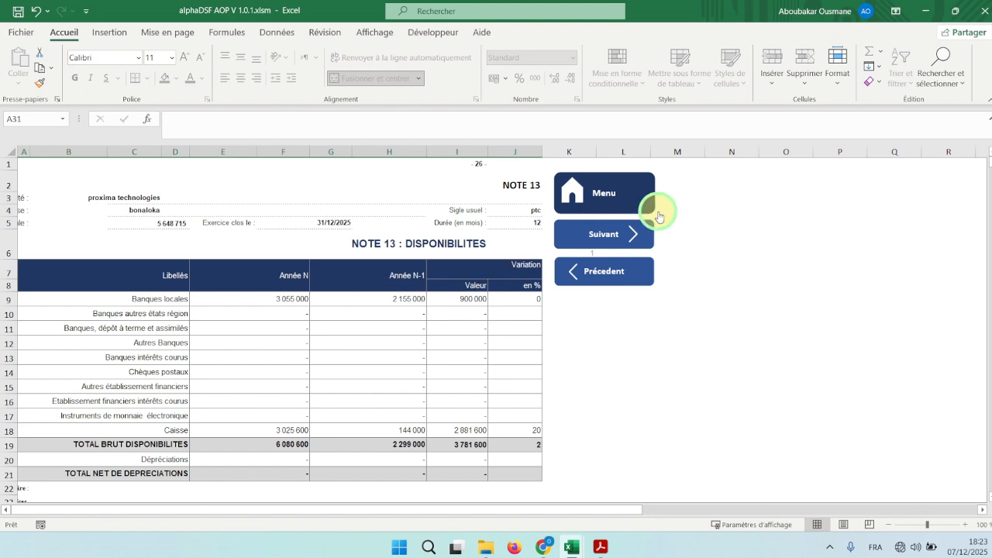
{"action": "left_click", "coordinate": [614, 236]}
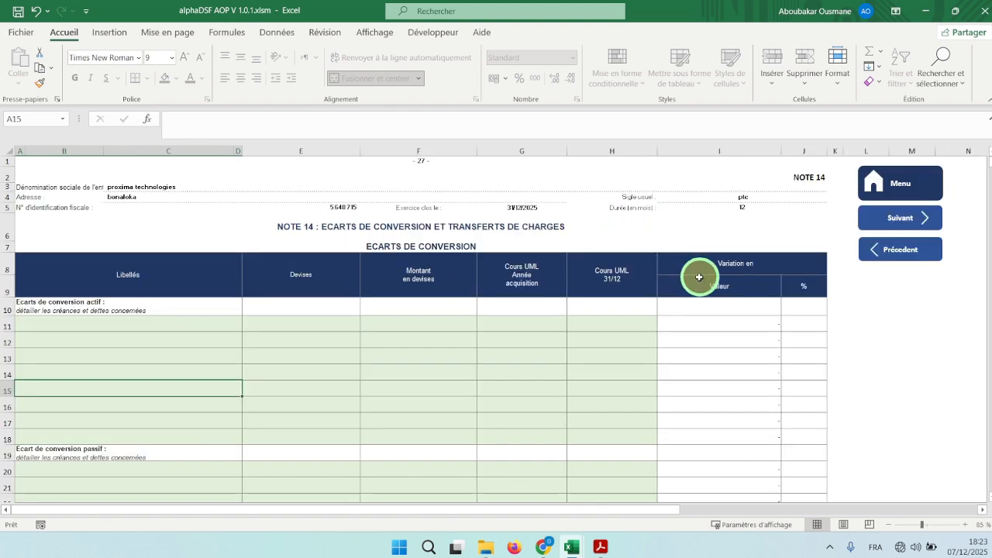
{"action": "left_click", "coordinate": [890, 219]}
{"action": "left_click", "coordinate": [659, 232]}
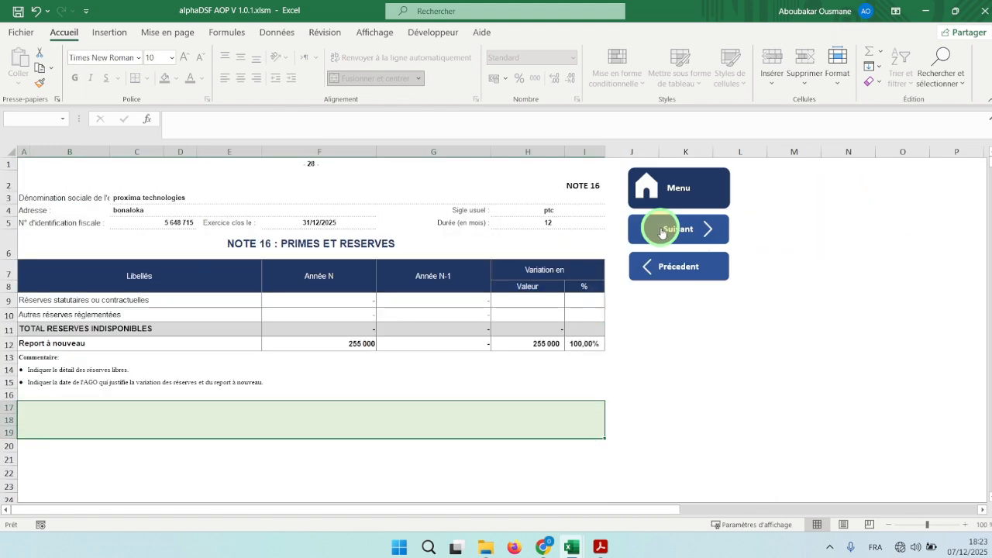
{"action": "left_click", "coordinate": [663, 230]}
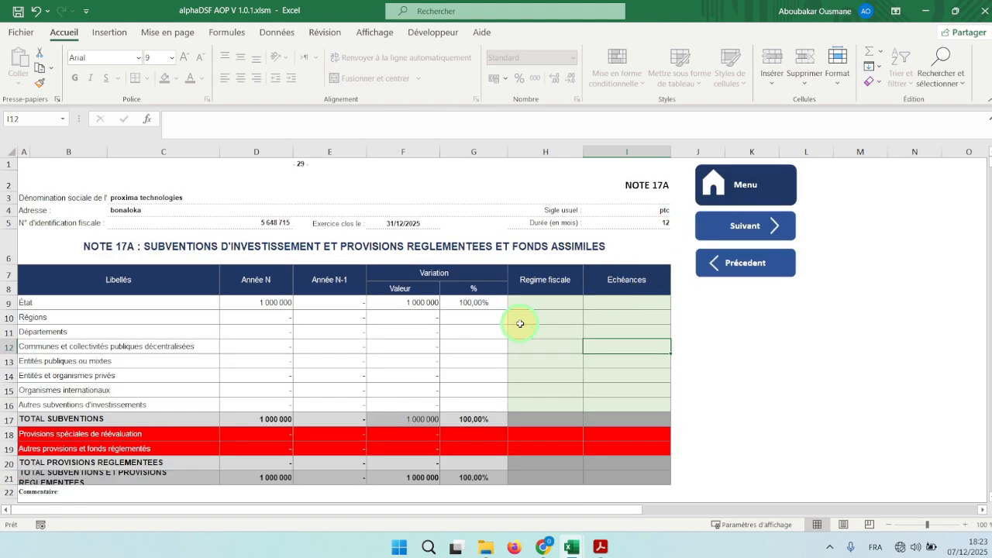
- Return to the main menu, open the identification cover page, and review its closing date, entity name and acronym fields
{"action": "left_click", "coordinate": [737, 186]}
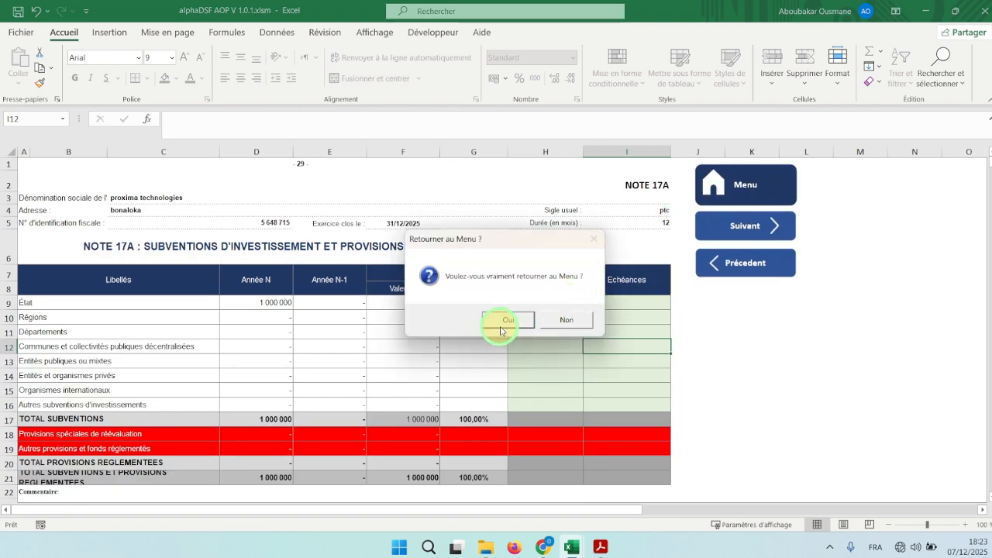
{"action": "left_click", "coordinate": [493, 325]}
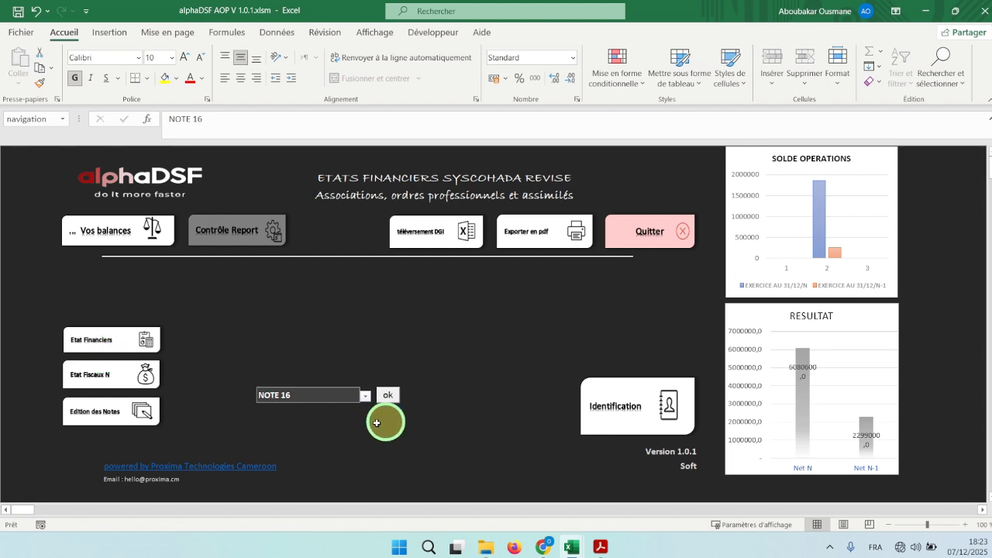
{"action": "left_click", "coordinate": [611, 406]}
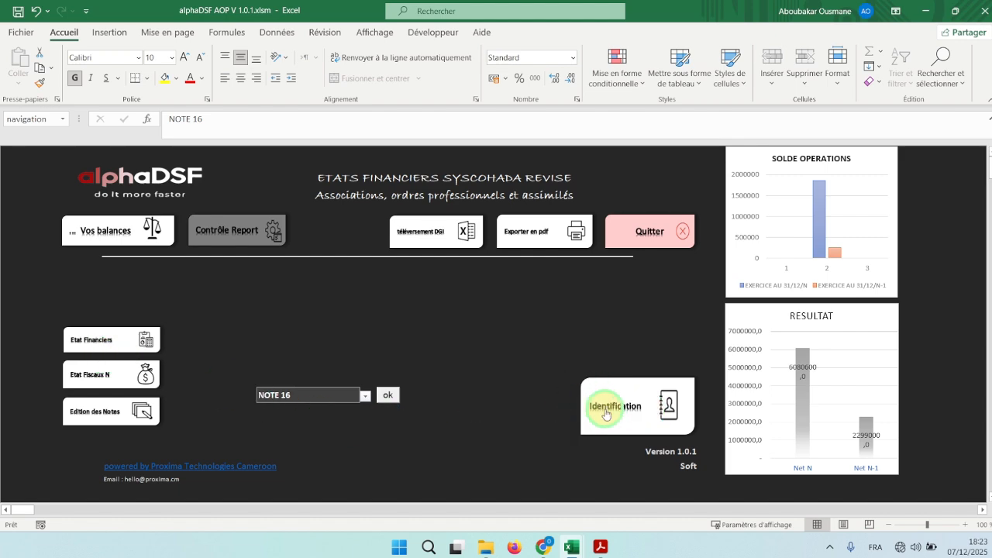
{"action": "scroll", "coordinate": [391, 347], "scroll_direction": "down", "scroll_amount": 3}
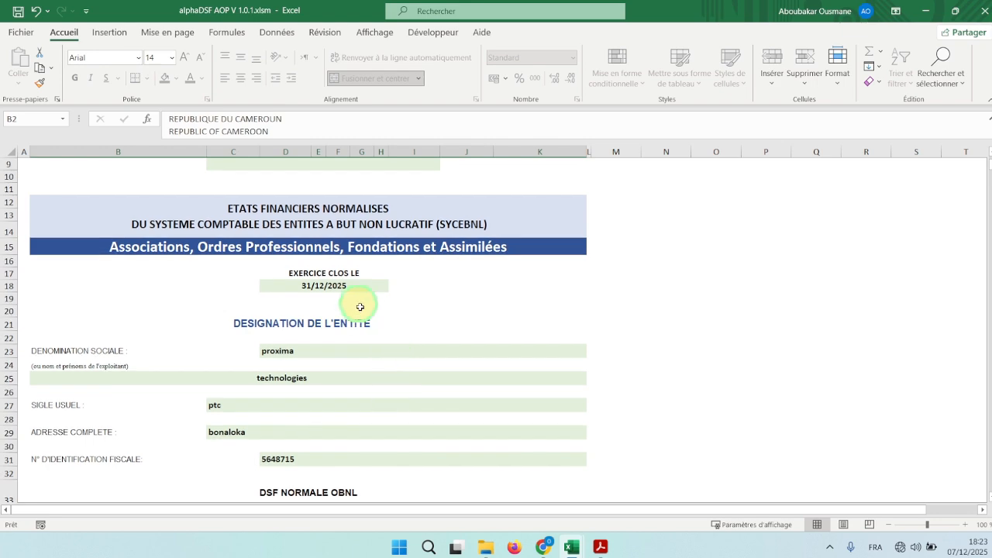
{"action": "left_click", "coordinate": [344, 289]}
{"action": "left_click", "coordinate": [288, 354]}
{"action": "left_click", "coordinate": [302, 402]}
{"action": "scroll", "coordinate": [349, 401], "scroll_direction": "up", "scroll_amount": 3}
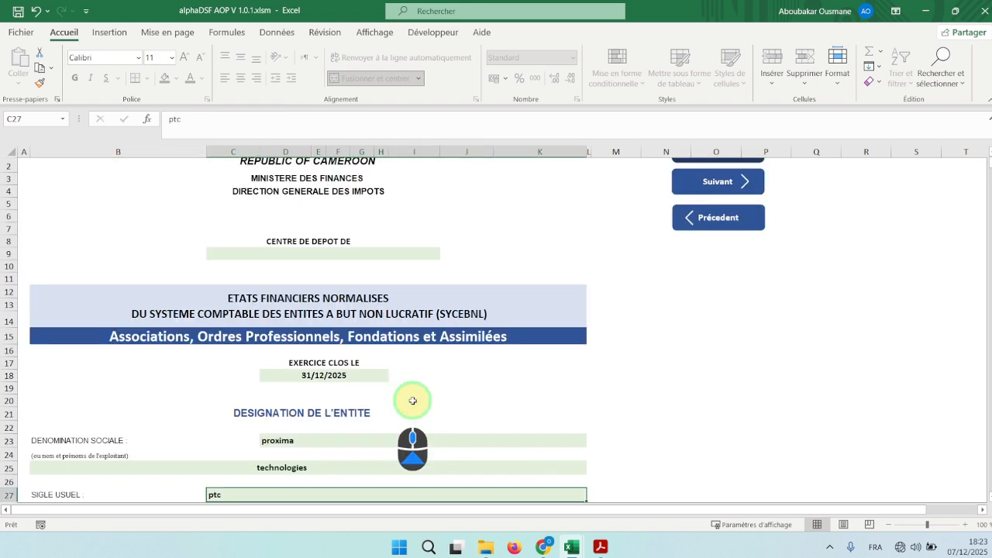
- Page through identification sheets R1 and R2 to the summary of presented notes, and return to the main menu
{"action": "left_click", "coordinate": [720, 215]}
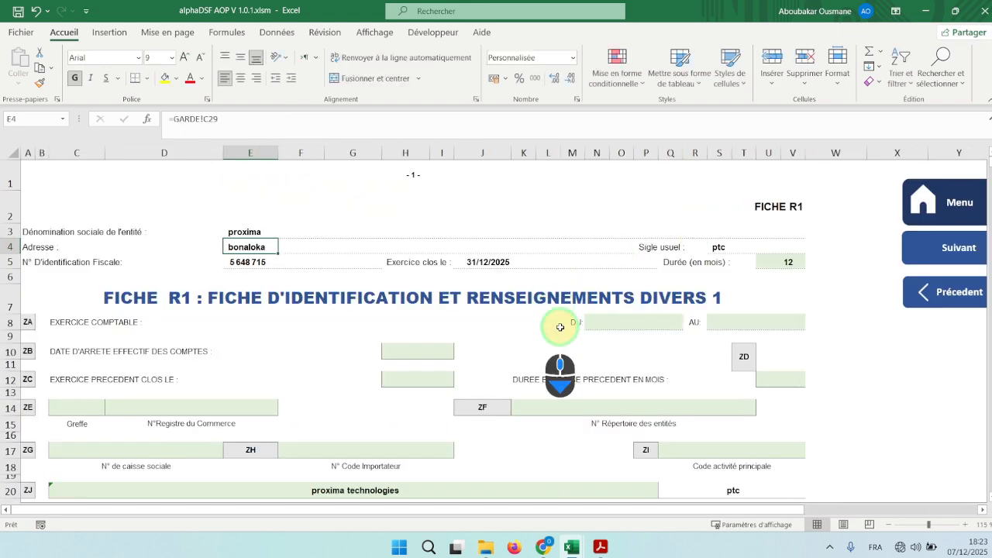
{"action": "scroll", "coordinate": [560, 325], "scroll_direction": "down", "scroll_amount": 1}
{"action": "scroll", "coordinate": [791, 250], "scroll_direction": "up", "scroll_amount": 1}
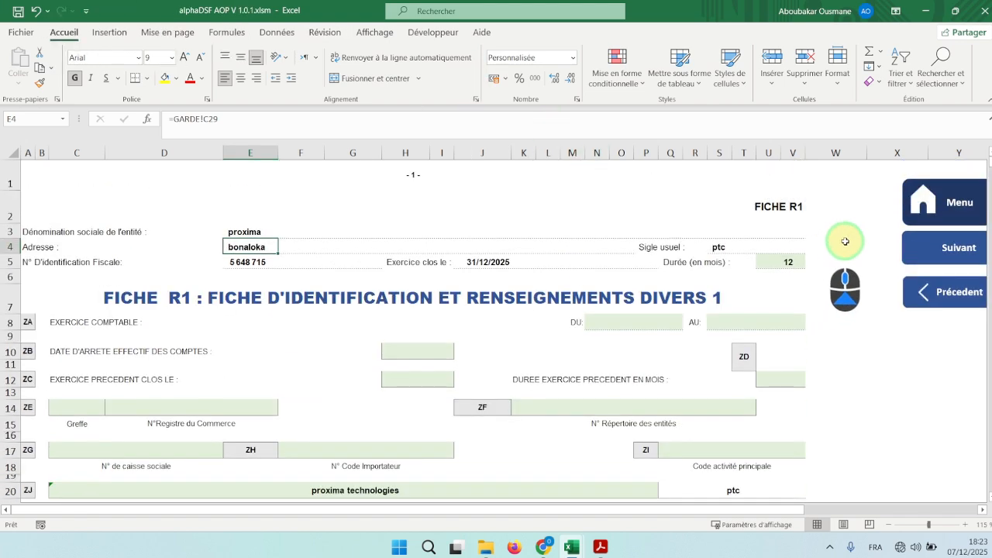
{"action": "left_click", "coordinate": [908, 245]}
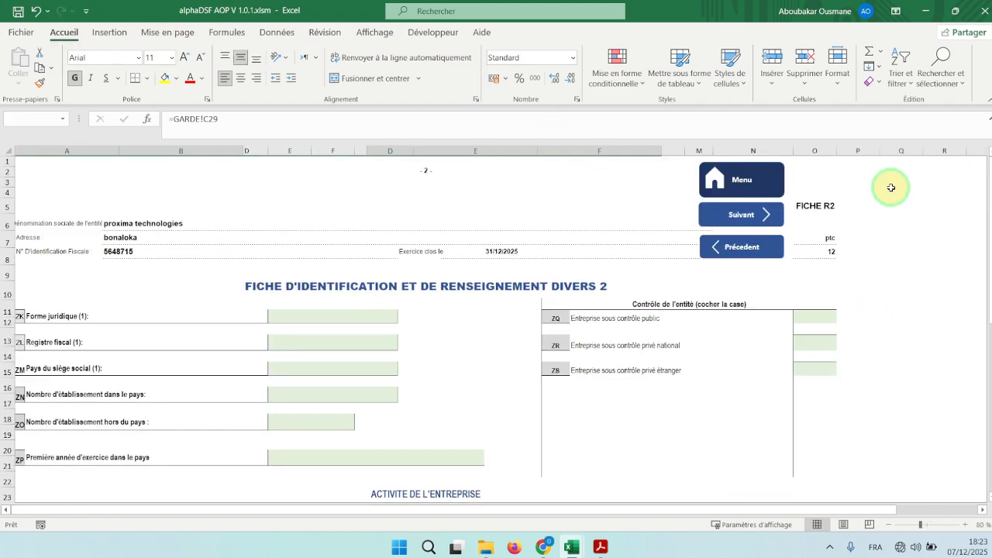
{"action": "left_click", "coordinate": [789, 222]}
{"action": "left_click", "coordinate": [757, 222]}
{"action": "left_click", "coordinate": [761, 188]}
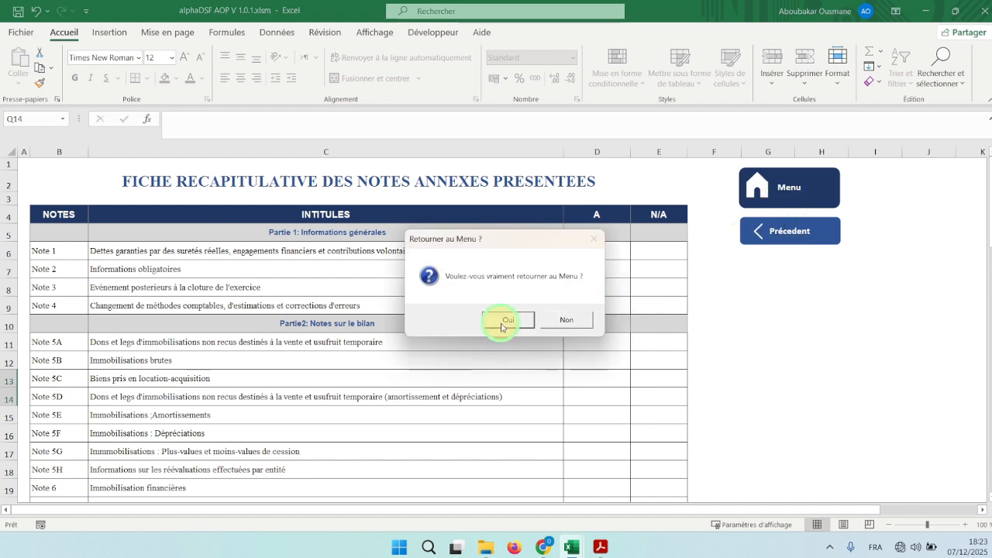
{"action": "left_click", "coordinate": [505, 321]}
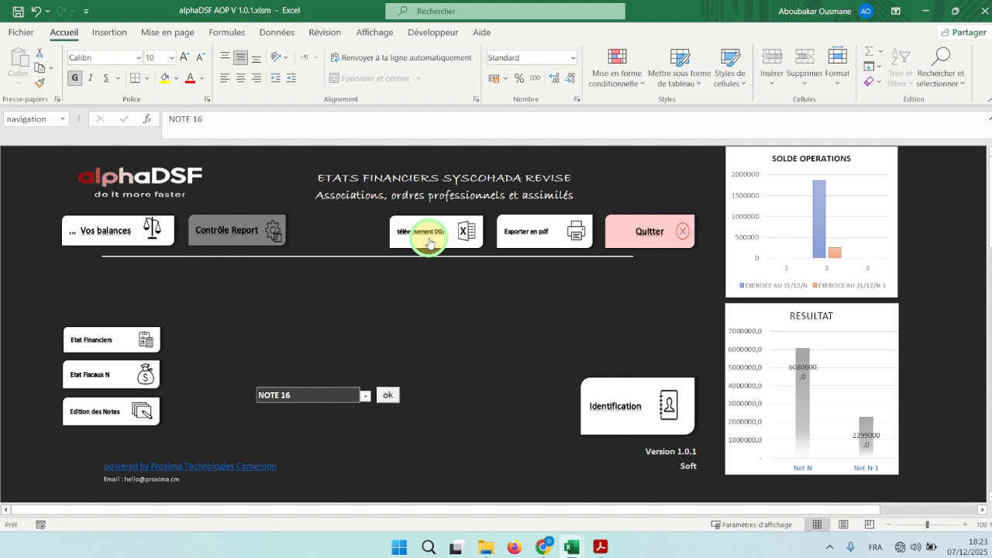
- Export the DSF to PDF with the default options, keeping the block on exporting unbalanced financial statements enabled
{"action": "left_click", "coordinate": [523, 232]}
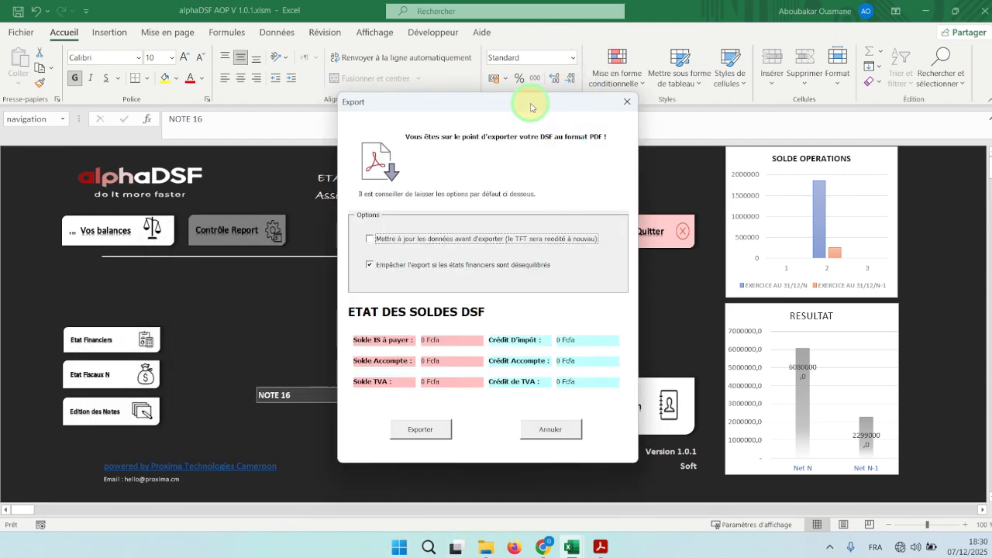
{"action": "left_click_drag", "start_coordinate": [528, 100], "coordinate": [481, 127]}
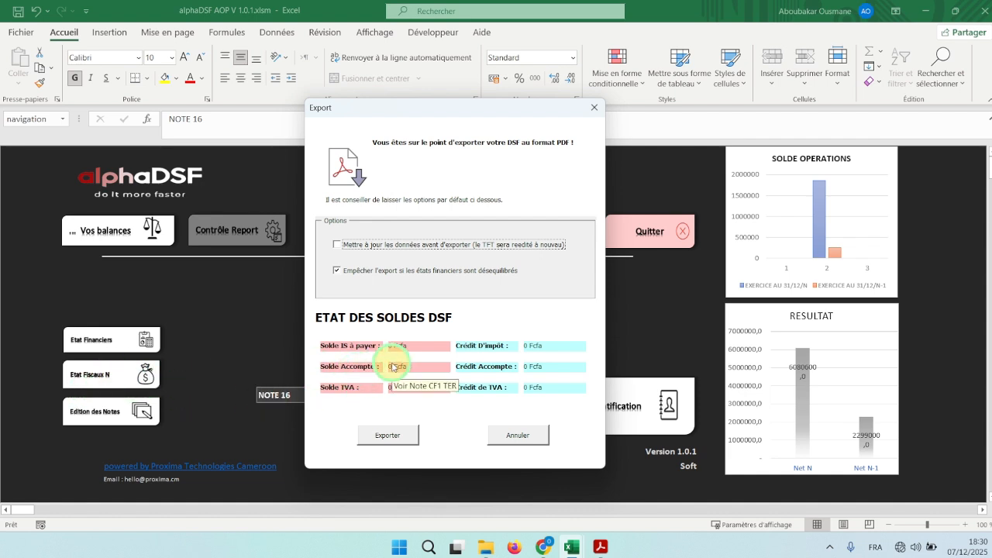
{"action": "left_click", "coordinate": [393, 435]}
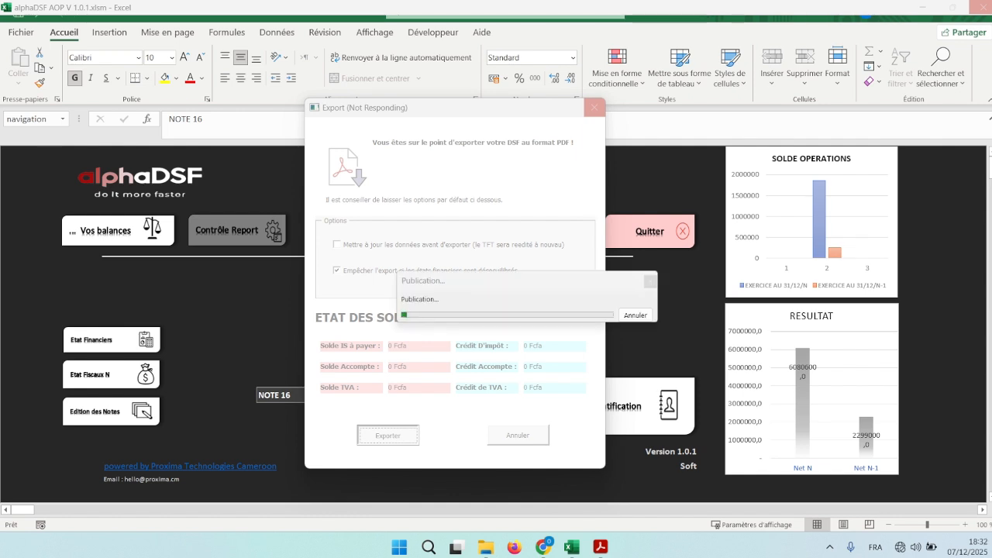
{"action": "key", "text": "XF86MonBrightnessDown"}
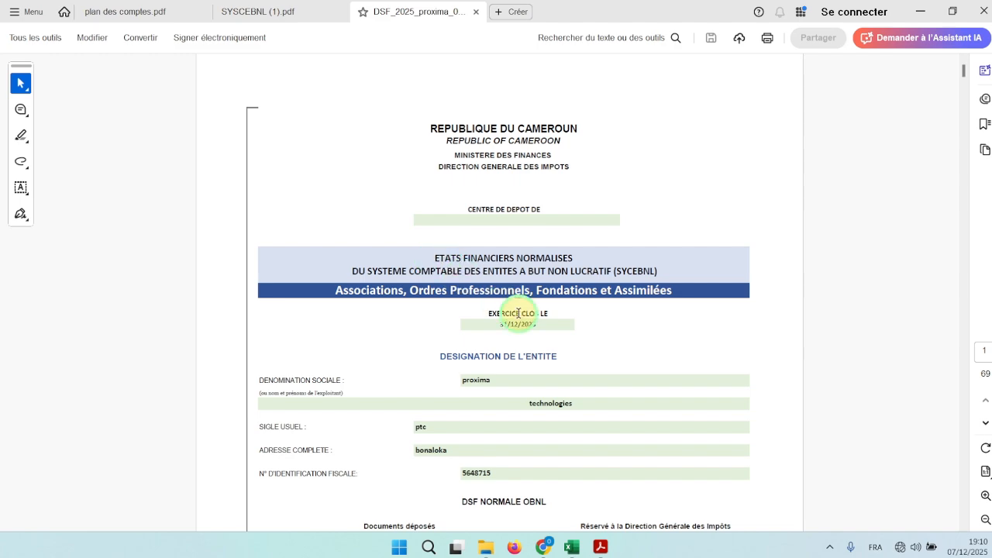
- Review the exported DSF PDF from the cover page through the summary, identification sheets and notes list to the financial statements title page
{"action": "scroll", "coordinate": [519, 313], "scroll_direction": "down", "scroll_amount": 10}
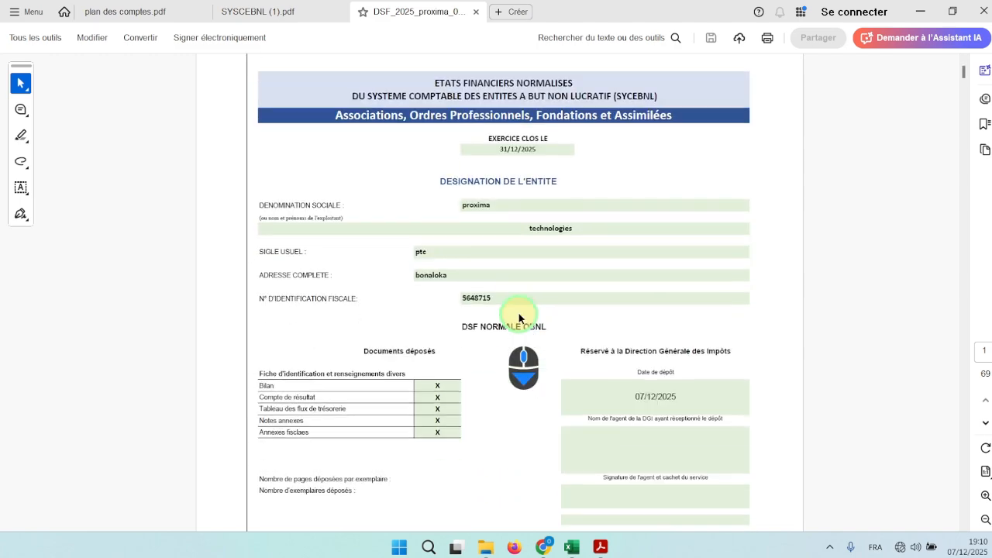
{"action": "scroll", "coordinate": [519, 318], "scroll_direction": "down", "scroll_amount": 15}
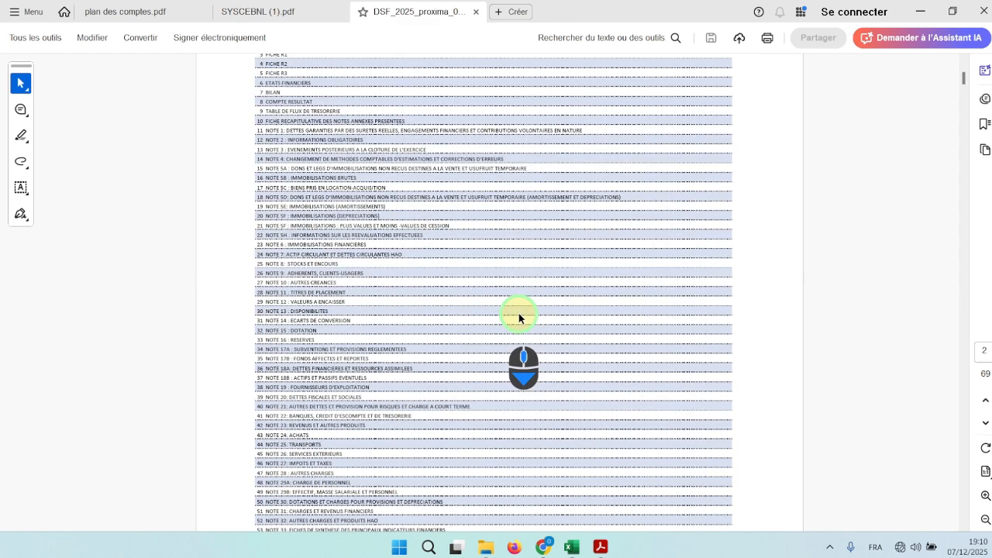
{"action": "scroll", "coordinate": [519, 315], "scroll_direction": "down", "scroll_amount": 15}
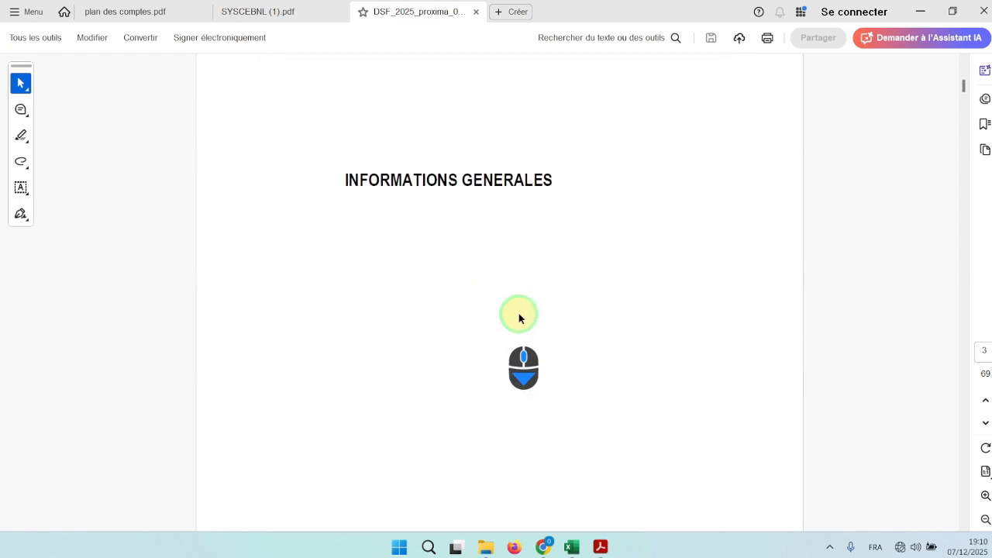
{"action": "scroll", "coordinate": [519, 313], "scroll_direction": "down", "scroll_amount": 15}
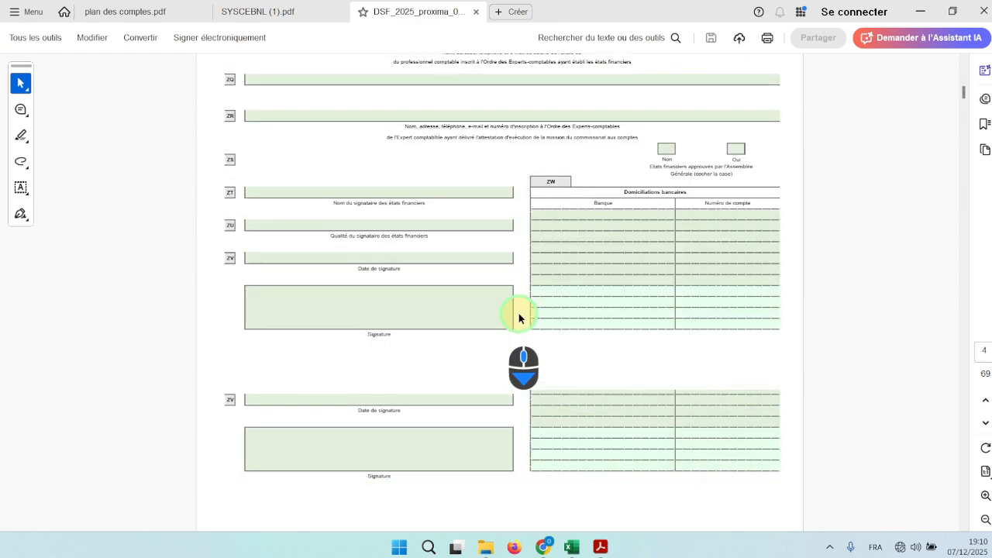
{"action": "scroll", "coordinate": [519, 318], "scroll_direction": "down", "scroll_amount": 15}
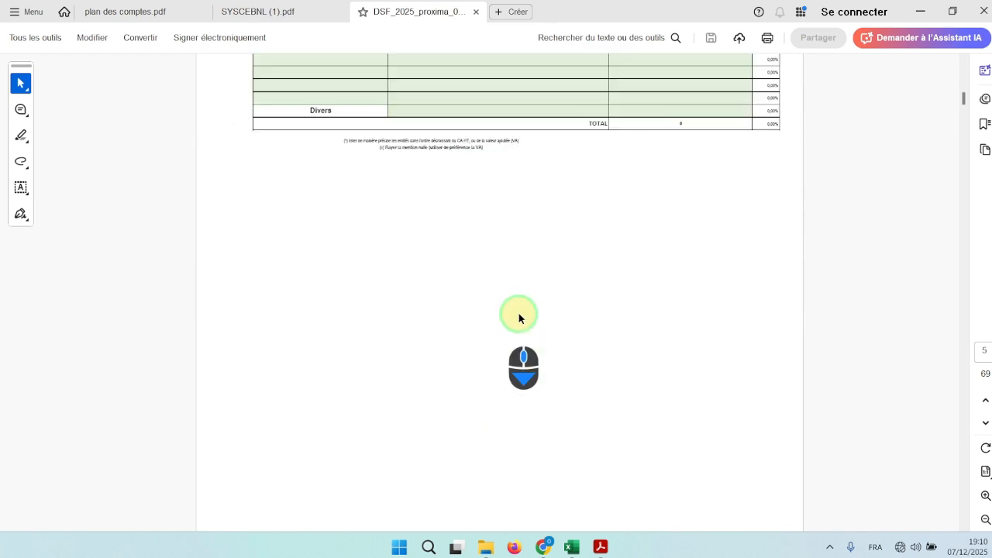
{"action": "scroll", "coordinate": [521, 318], "scroll_direction": "down", "scroll_amount": 15}
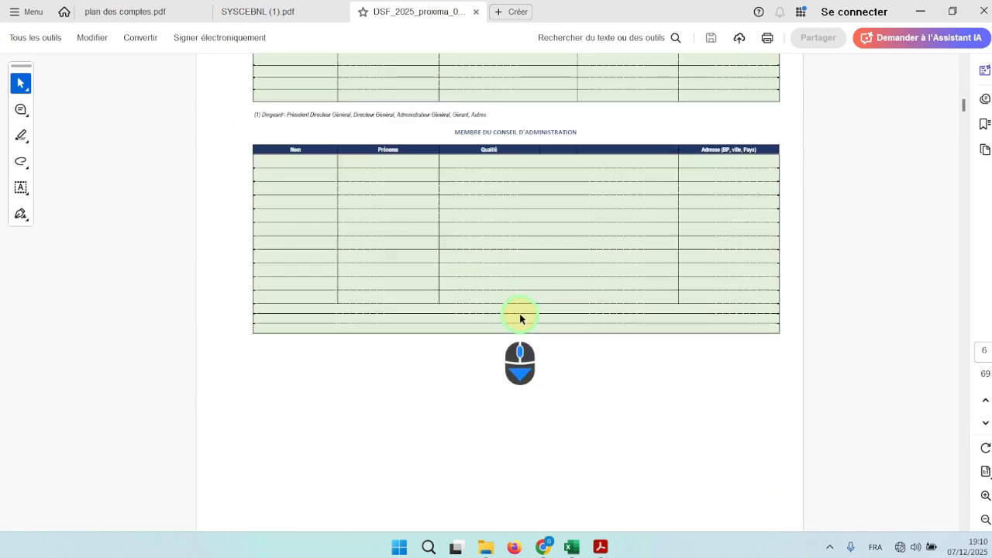
{"action": "scroll", "coordinate": [521, 318], "scroll_direction": "down", "scroll_amount": 15}
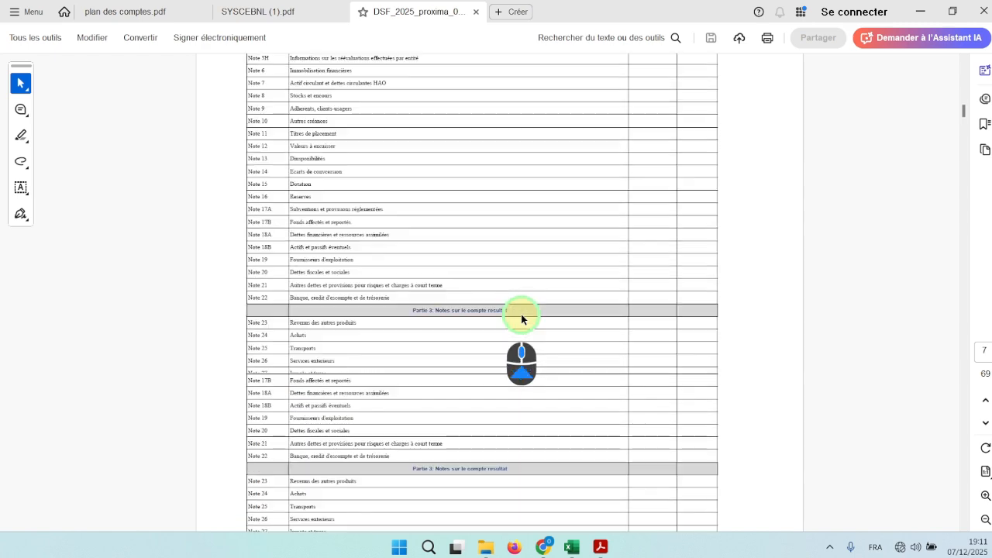
{"action": "scroll", "coordinate": [527, 321], "scroll_direction": "down", "scroll_amount": 15}
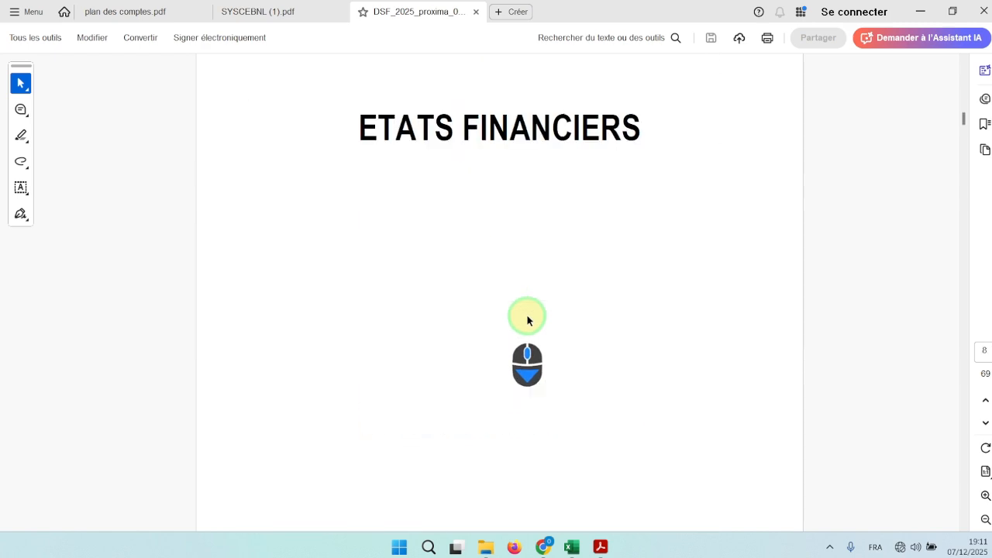
- Enlarge the balance sheet page in the exported PDF and examine the N and N-1 amounts of the non-consumable endowments
{"action": "scroll", "coordinate": [528, 320], "scroll_direction": "up", "scroll_amount": 1, "text": "ctrl"}
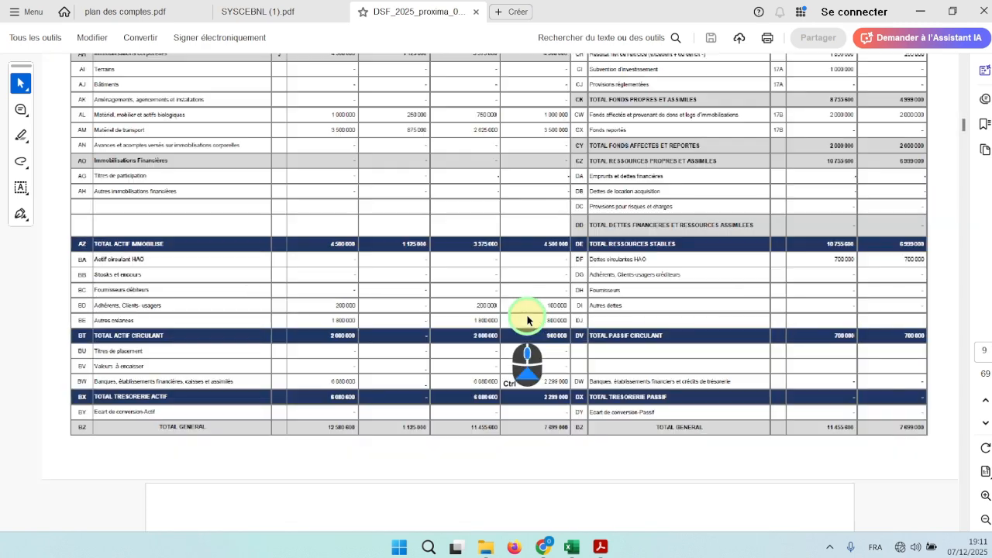
{"action": "scroll", "coordinate": [669, 232], "scroll_direction": "up", "scroll_amount": 5}
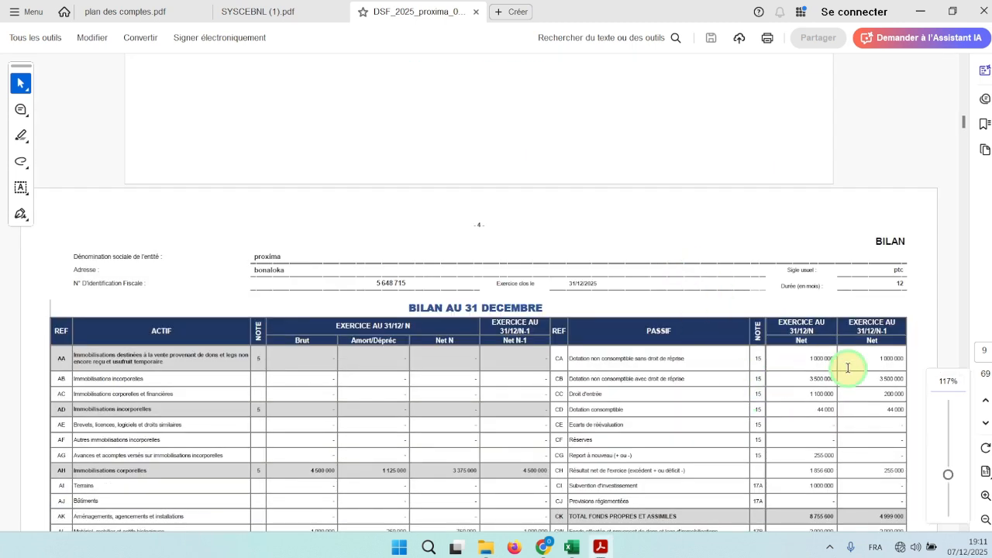
{"action": "left_click_drag", "start_coordinate": [835, 359], "coordinate": [811, 359]}
{"action": "left_click", "coordinate": [702, 373]}
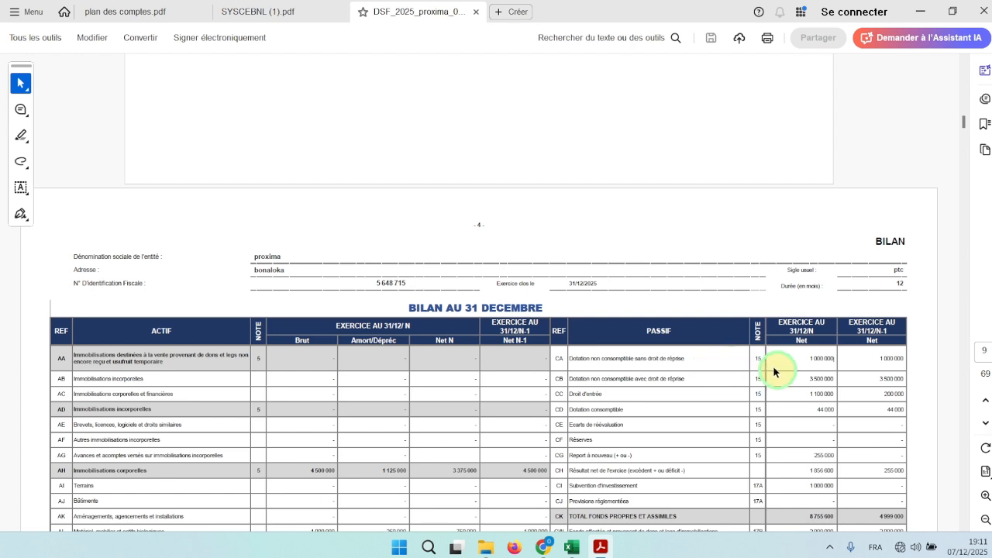
{"action": "left_click_drag", "start_coordinate": [800, 376], "coordinate": [845, 380]}
{"action": "scroll", "coordinate": [696, 351], "scroll_direction": "down", "scroll_amount": 7}
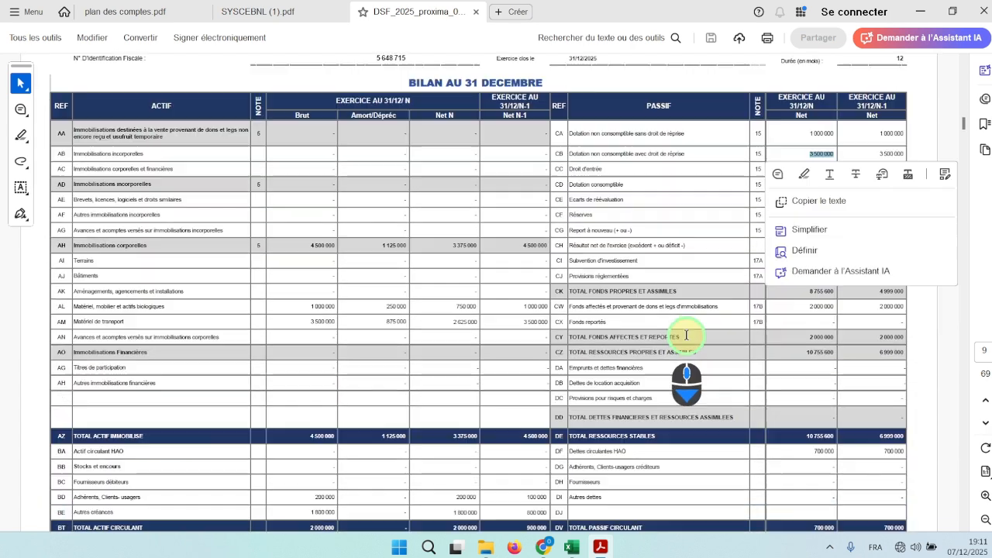
- Review the operating account and cash flow statement, check the operations balance for year N, and minimise the PDF
{"action": "scroll", "coordinate": [676, 335], "scroll_direction": "down", "scroll_amount": 20}
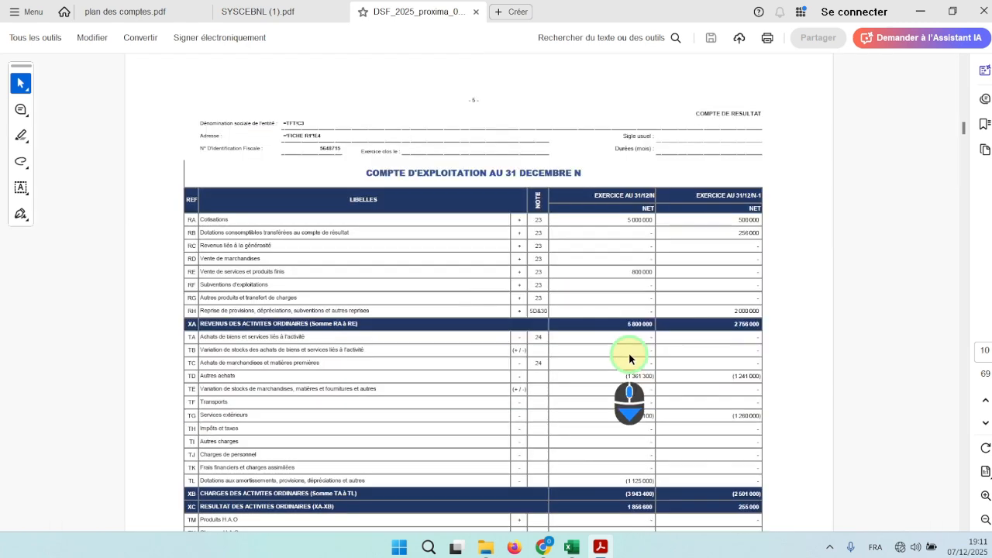
{"action": "scroll", "coordinate": [630, 356], "scroll_direction": "down", "scroll_amount": 10}
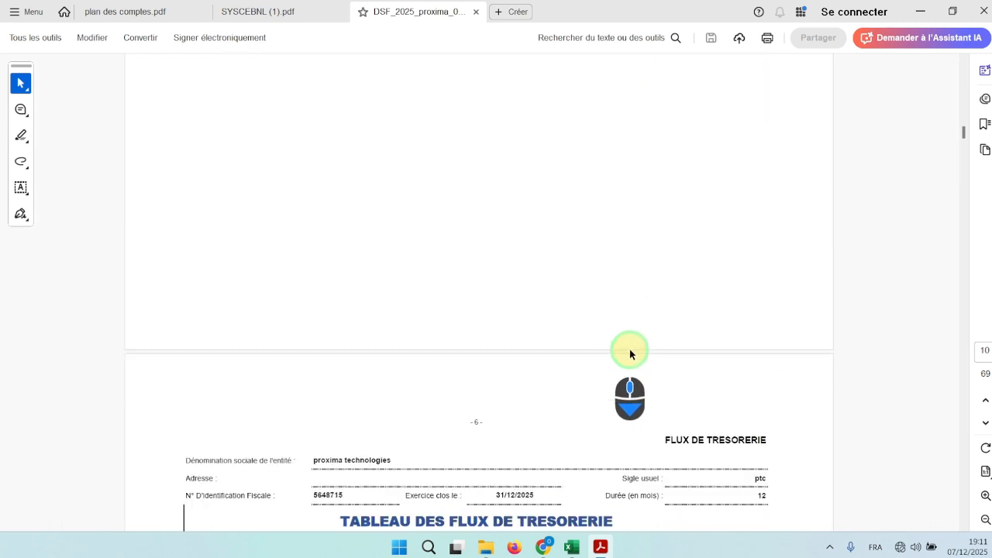
{"action": "scroll", "coordinate": [630, 347], "scroll_direction": "down", "scroll_amount": 11}
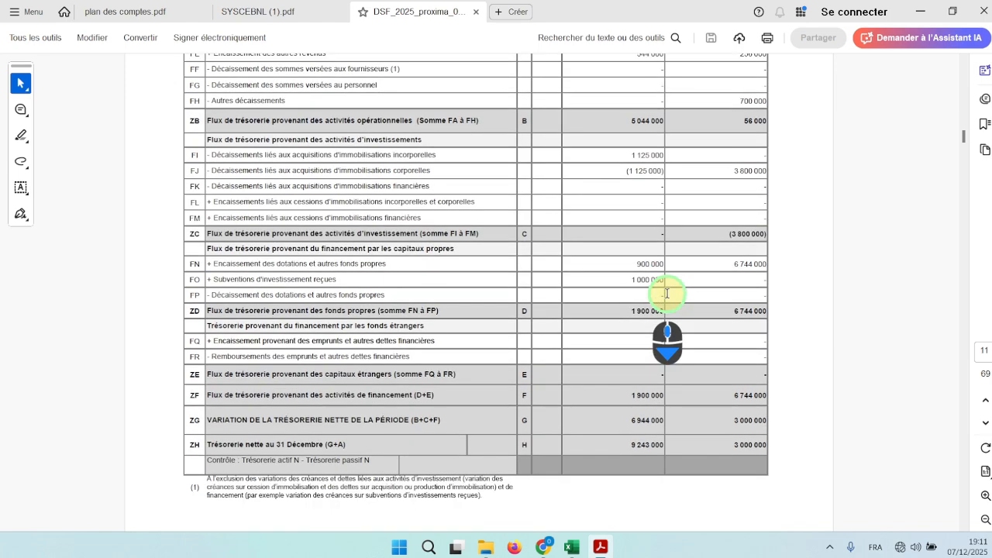
{"action": "scroll", "coordinate": [666, 293], "scroll_direction": "up", "scroll_amount": 4}
{"action": "scroll", "coordinate": [667, 294], "scroll_direction": "up", "scroll_amount": 10}
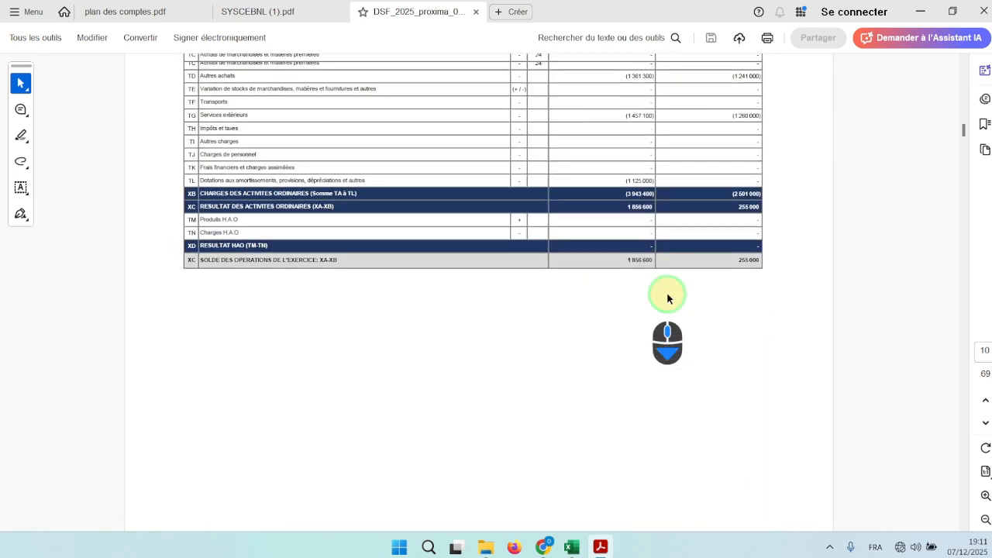
{"action": "scroll", "coordinate": [667, 296], "scroll_direction": "up", "scroll_amount": 3}
{"action": "left_click_drag", "start_coordinate": [629, 261], "coordinate": [655, 261]}
{"action": "left_click", "coordinate": [920, 11]}
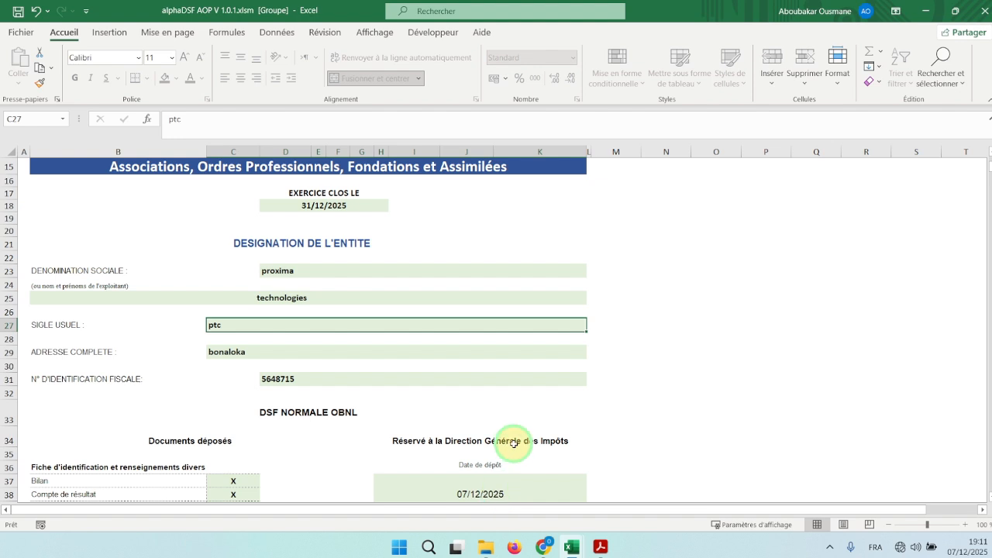
- In File Explorer, reopen the AlphaDSF AOP SN 1.0.0 SOFT folder from demo and select the exported DSF PDF to preview it
{"action": "key", "text": "alt+Tab"}
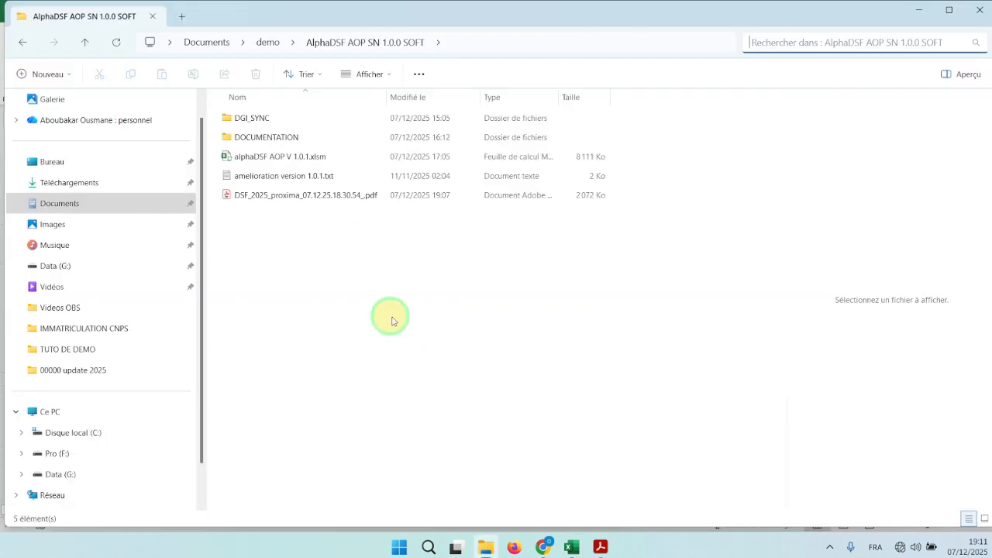
{"action": "left_click", "coordinate": [279, 44]}
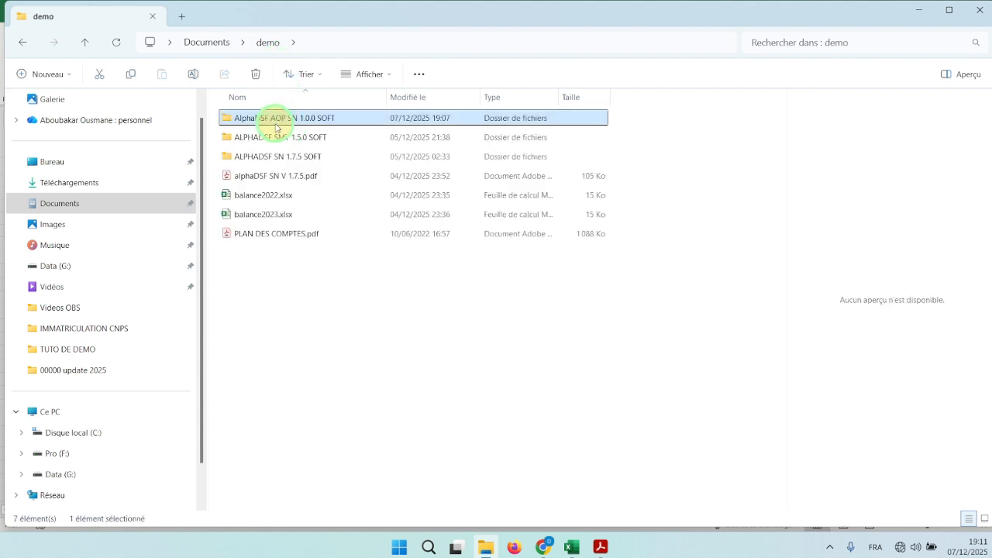
{"action": "double_click", "coordinate": [281, 120]}
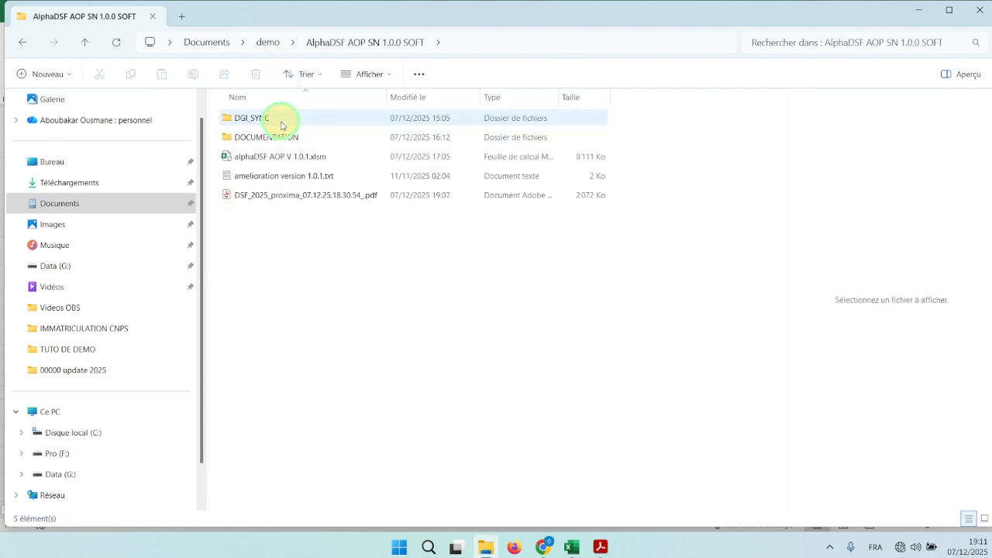
{"action": "left_click", "coordinate": [273, 160]}
{"action": "left_click_drag", "start_coordinate": [299, 280], "coordinate": [306, 119]}
{"action": "left_click", "coordinate": [299, 224]}
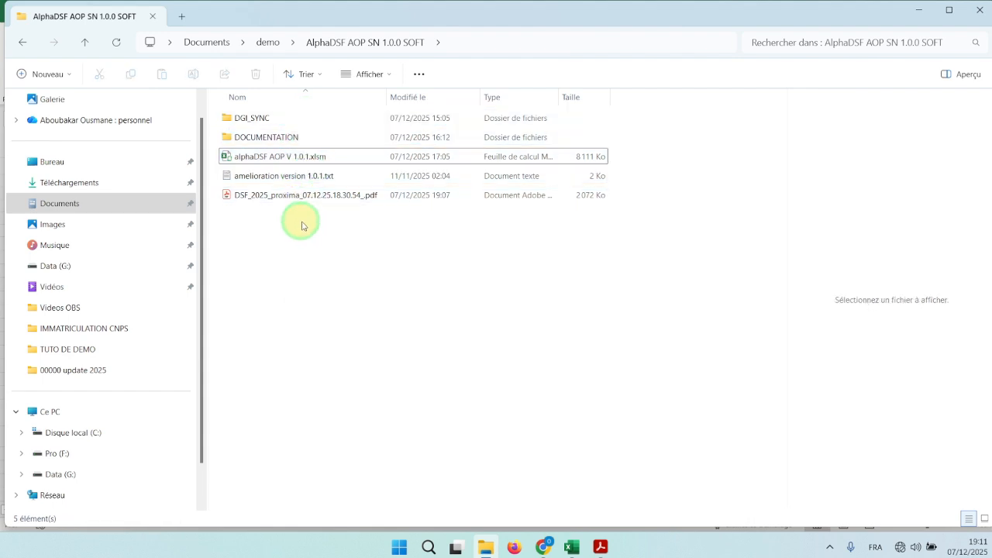
{"action": "left_click_drag", "start_coordinate": [388, 98], "coordinate": [423, 99]}
{"action": "left_click", "coordinate": [237, 200]}
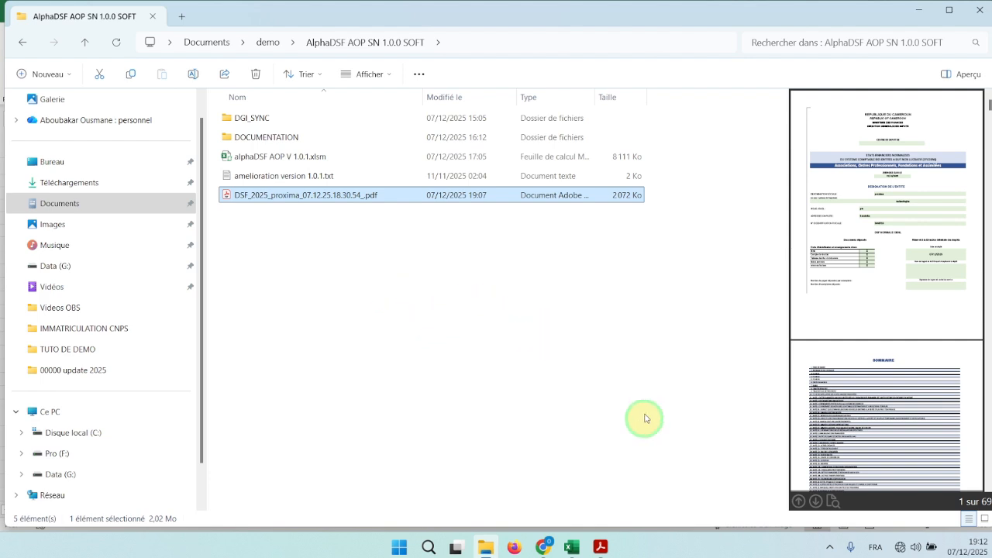
- Switch back to the alphaDSF AOP V 1.0.1 workbook and return from the identification sheets to the main menu
{"action": "mouse_move", "coordinate": [571, 539]}
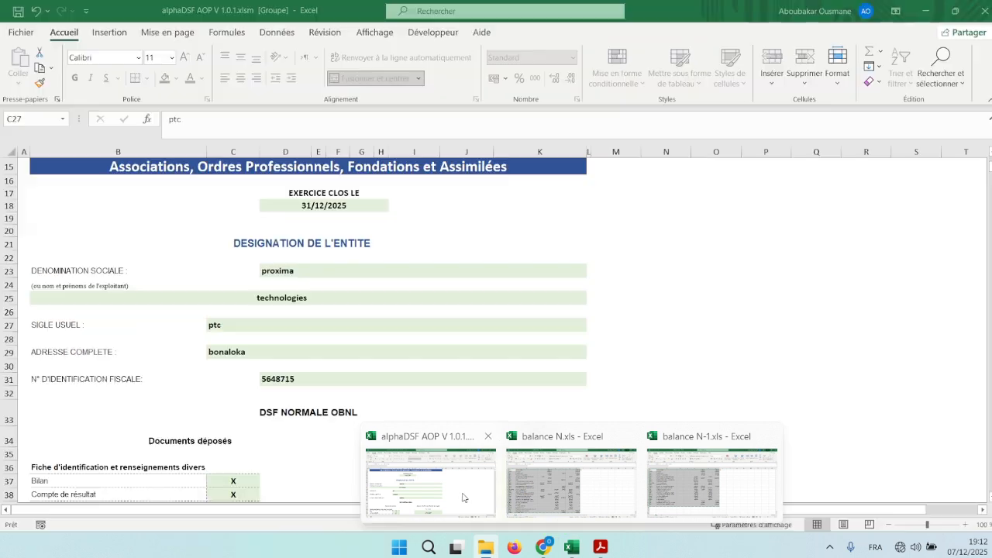
{"action": "left_click", "coordinate": [465, 490]}
{"action": "left_click", "coordinate": [558, 270]}
{"action": "scroll", "coordinate": [557, 275], "scroll_direction": "down", "scroll_amount": 6}
{"action": "scroll", "coordinate": [558, 274], "scroll_direction": "up", "scroll_amount": 10}
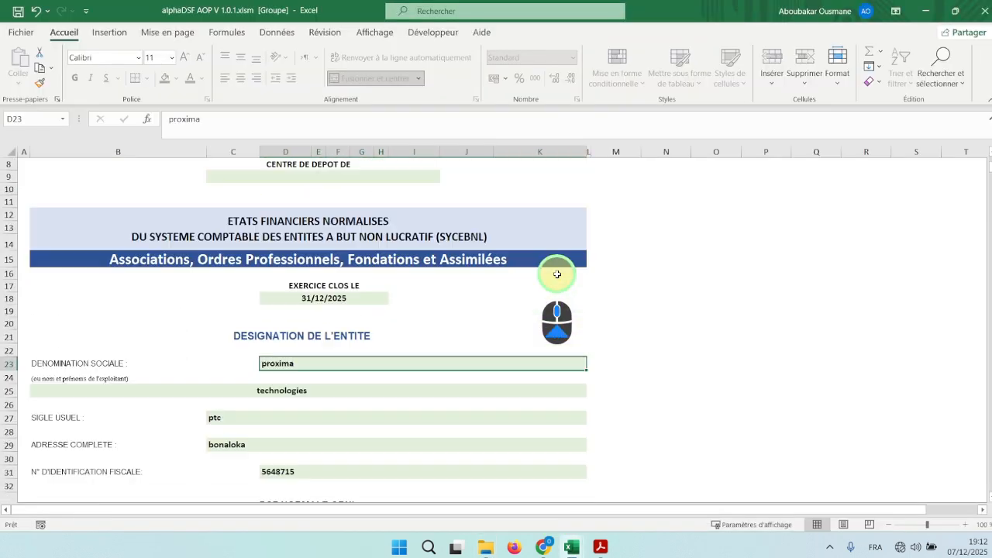
{"action": "left_click", "coordinate": [702, 224]}
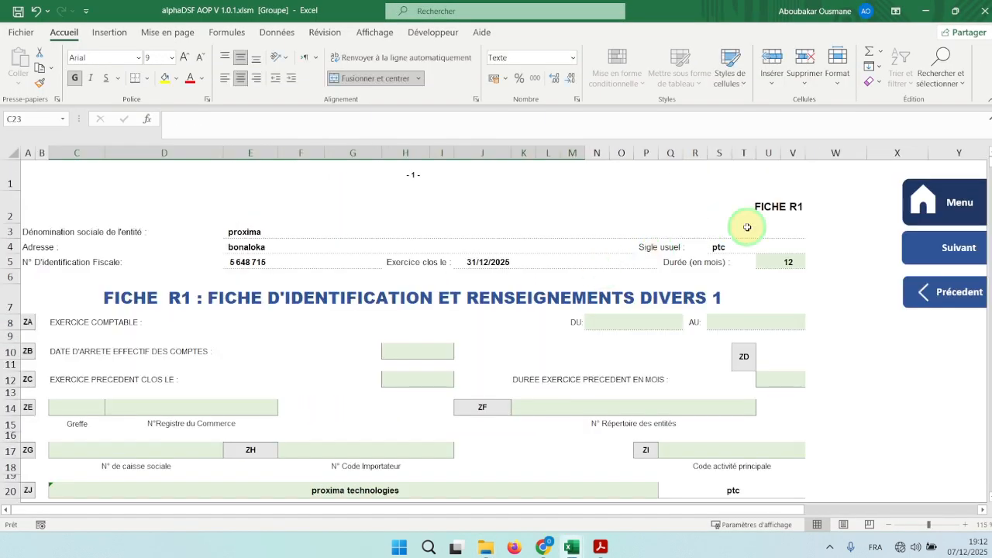
{"action": "left_click", "coordinate": [930, 208]}
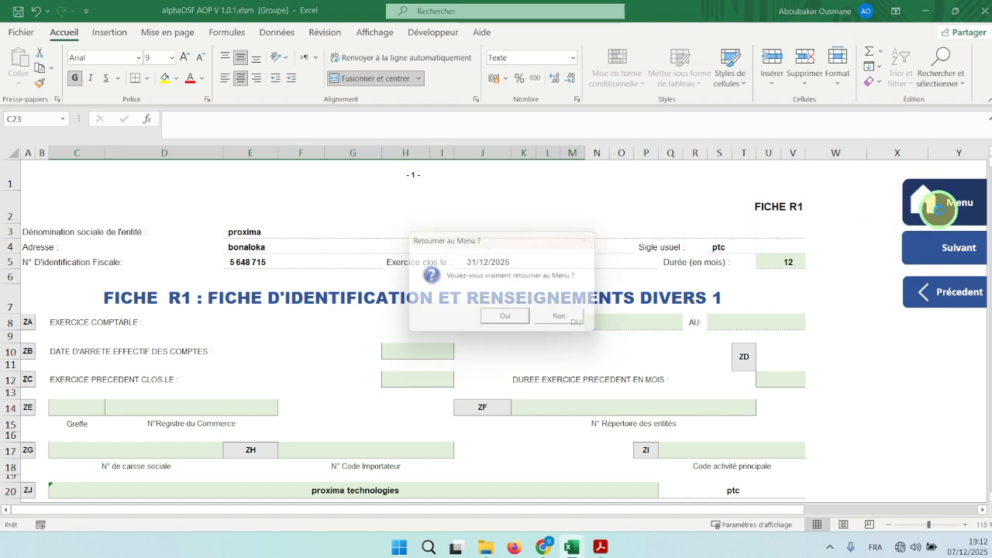
{"action": "left_click", "coordinate": [509, 320]}
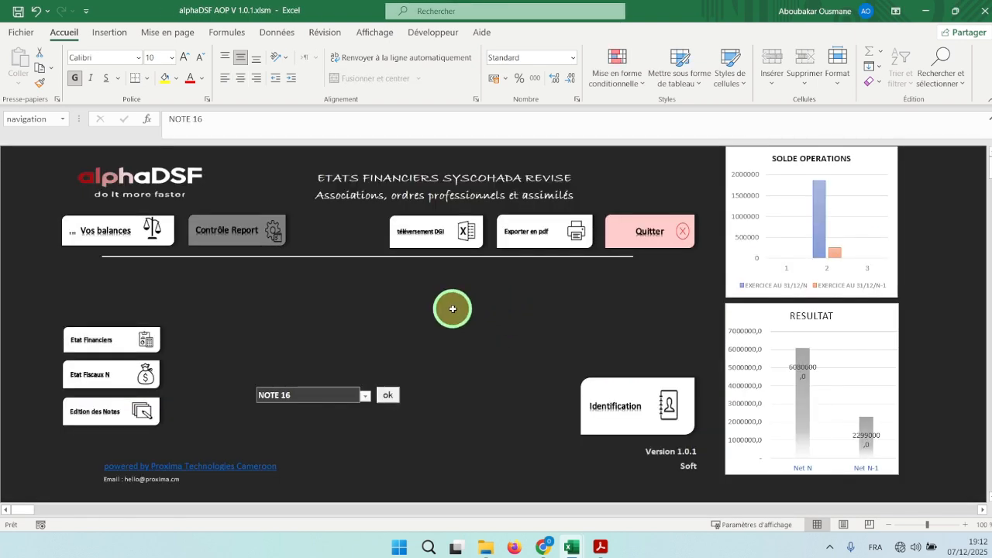
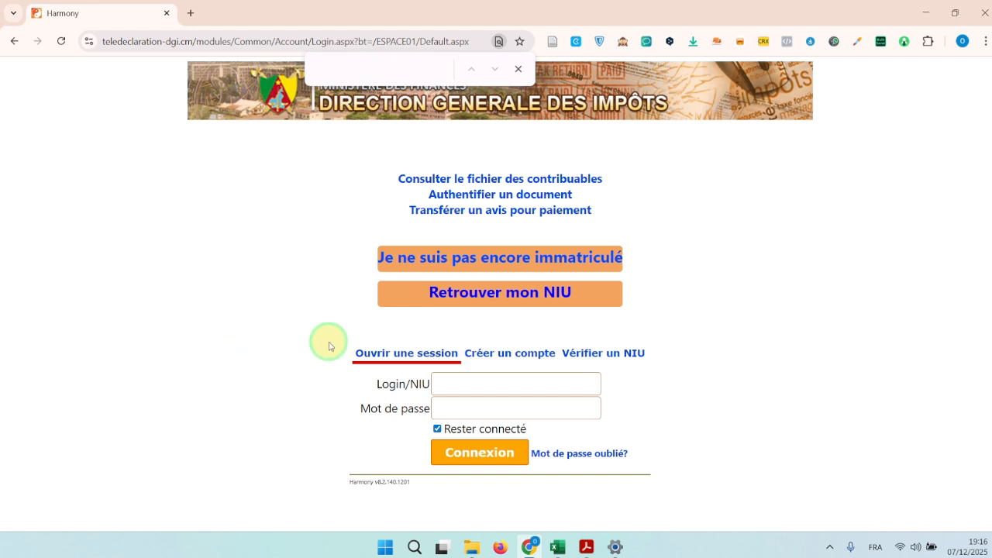
- On the Harmony tax portal login page in the browser, fill the login with the company's saved taxpayer number
{"action": "left_click", "coordinate": [494, 381]}
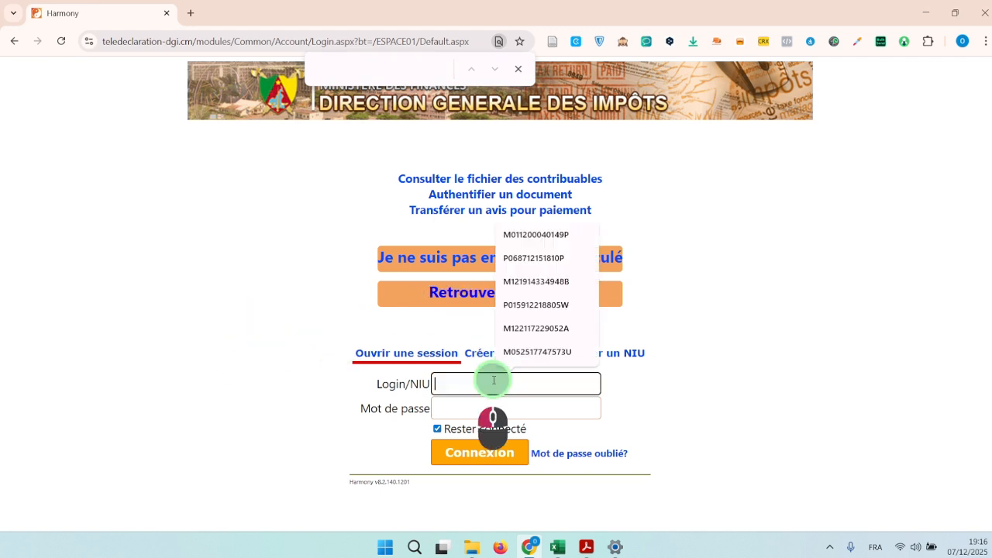
{"action": "key", "text": "Down"}
{"action": "key", "text": "Down"}
{"action": "key", "text": "Down"}
{"action": "key", "text": "Down"}
{"action": "key", "text": "Down"}
{"action": "key", "text": "Return"}
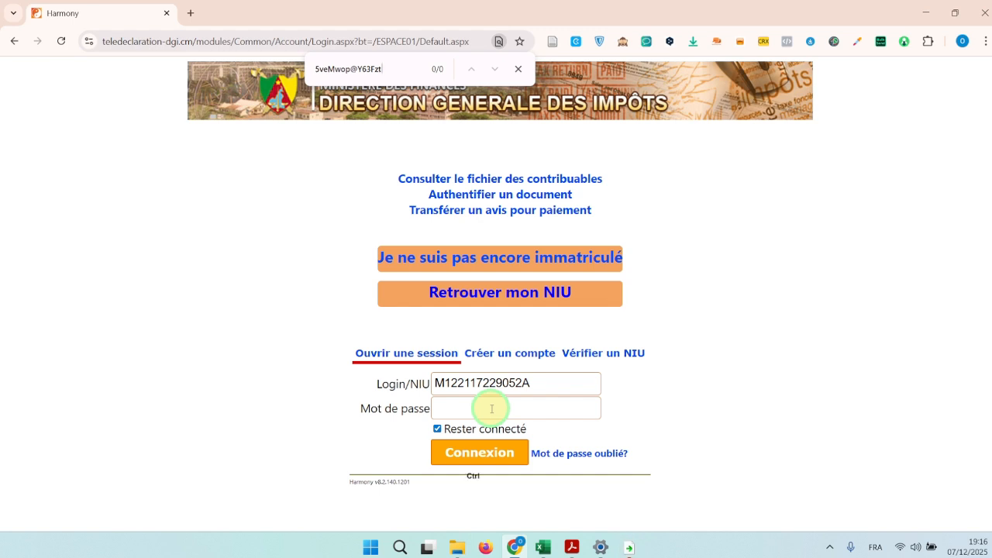
- Paste the account password, sign in to the tax portal, and dismiss the page search bar
{"action": "left_click", "coordinate": [492, 409]}
{"action": "key", "text": "ctrl+v"}
{"action": "left_click", "coordinate": [482, 453]}
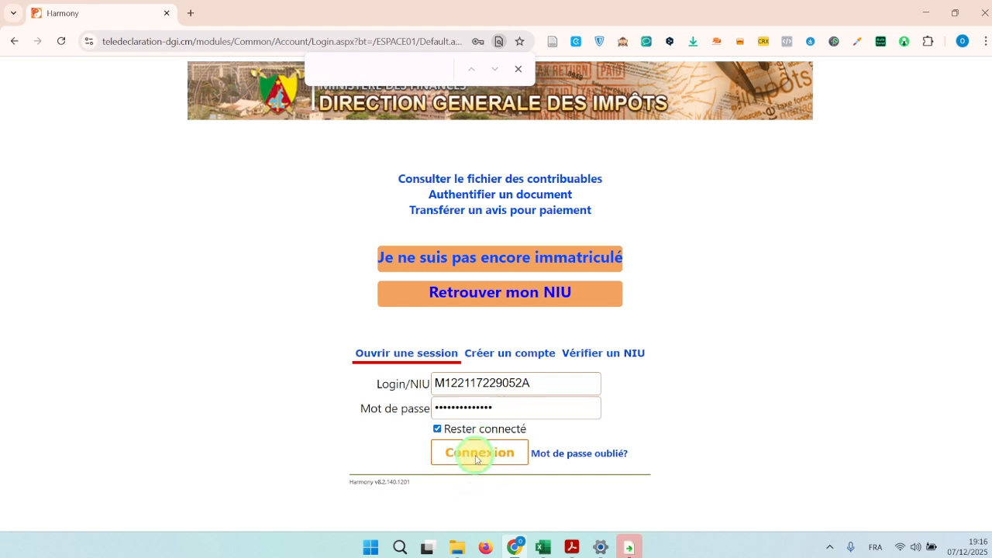
{"action": "left_click", "coordinate": [518, 69]}
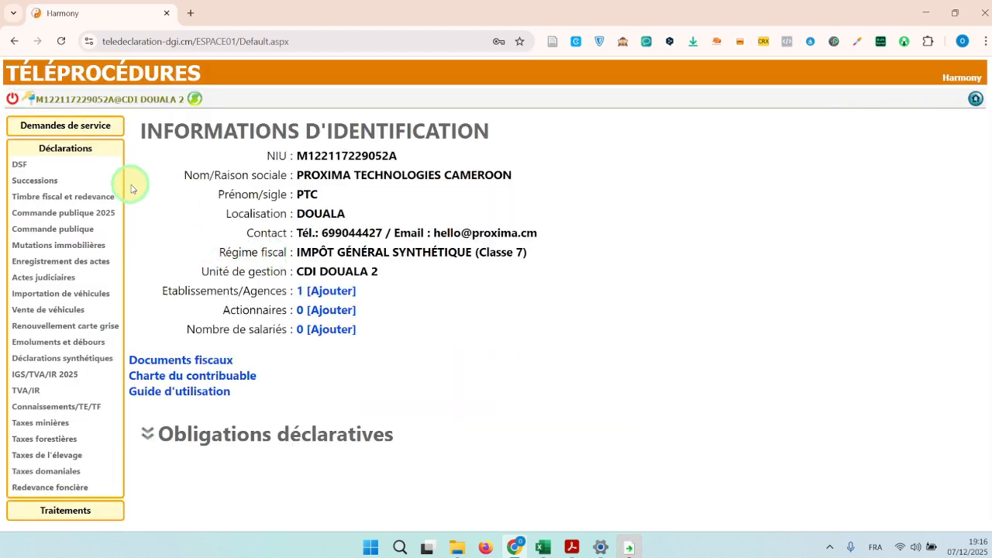
- Open the DSF declarations site from the portal's list of declarations and dismiss the page search bar
{"action": "left_click", "coordinate": [18, 166]}
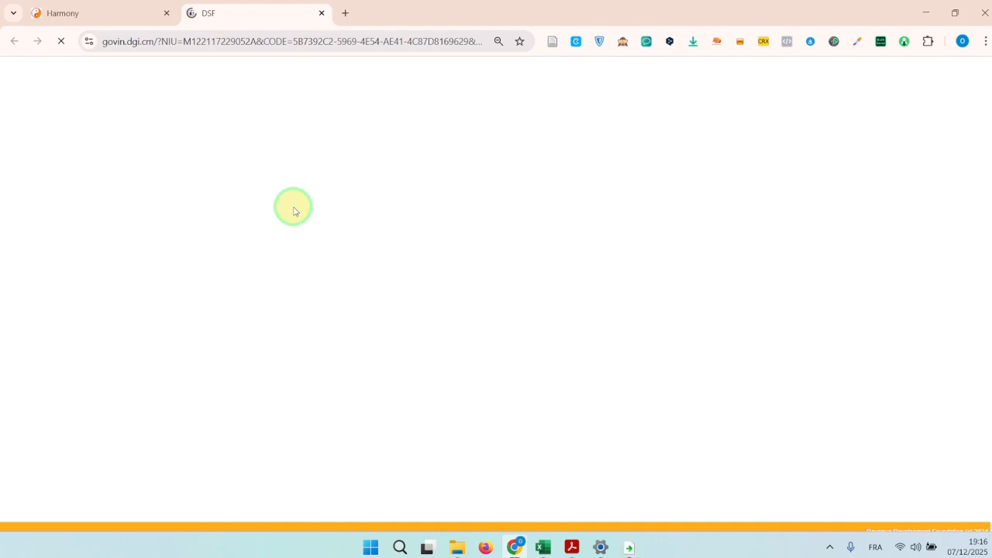
{"action": "key", "text": "ctrl+f"}
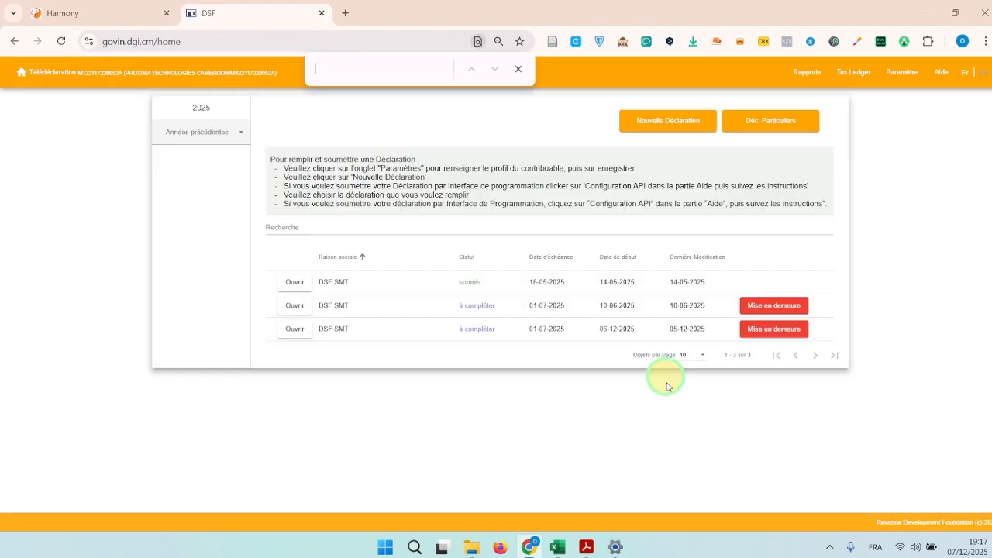
{"action": "left_click", "coordinate": [517, 70]}
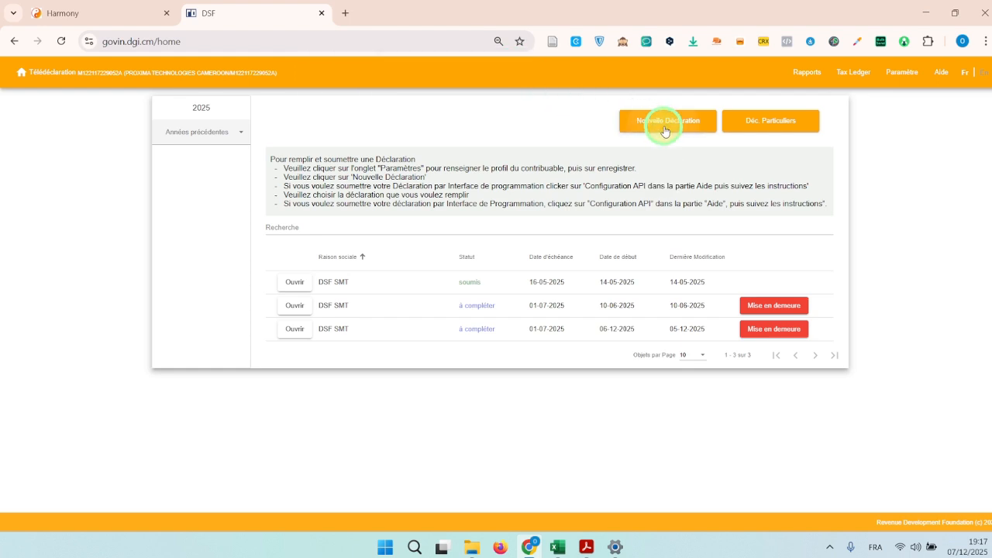
- Create a new annual declaration of type DSF OBNL NORMAL - AOP
{"action": "left_click", "coordinate": [665, 128]}
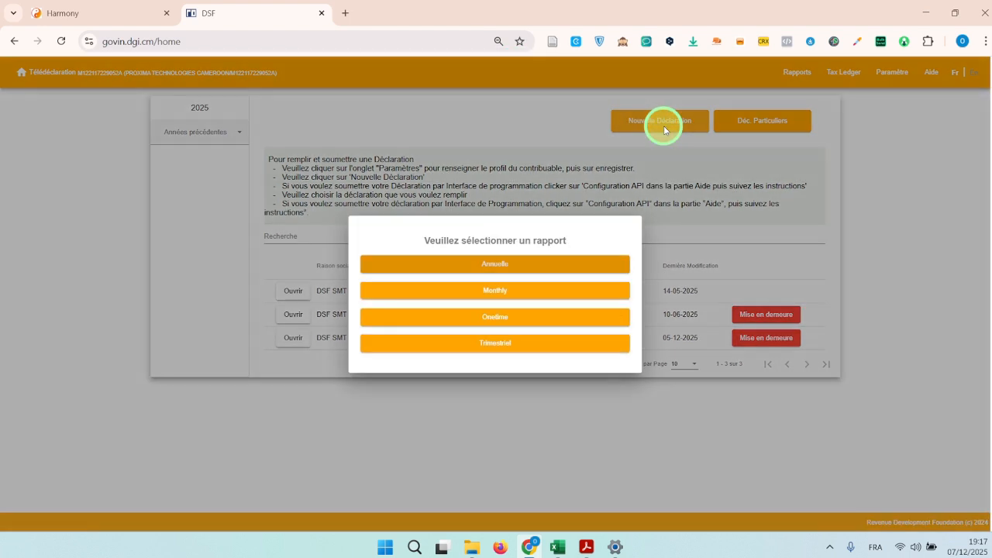
{"action": "left_click", "coordinate": [478, 265]}
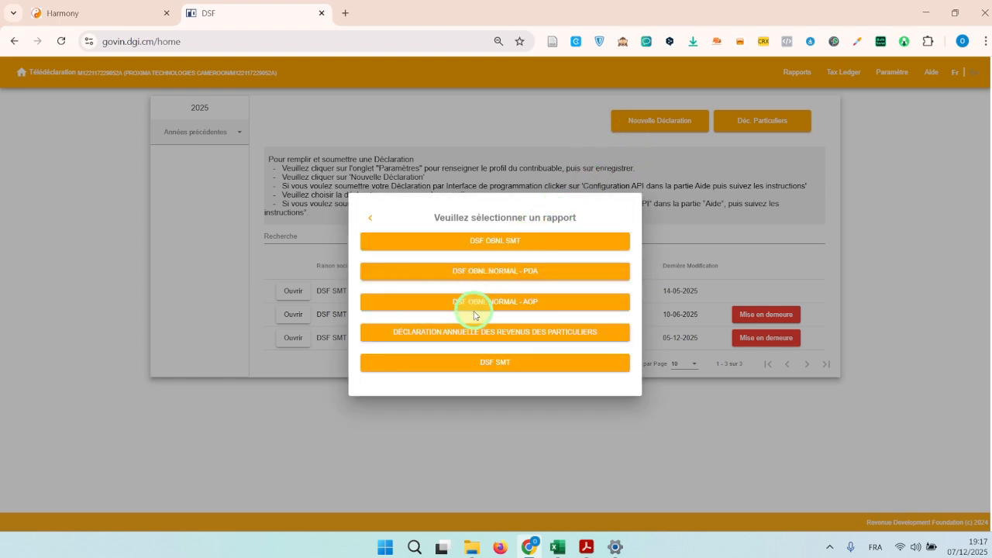
{"action": "left_click", "coordinate": [520, 304]}
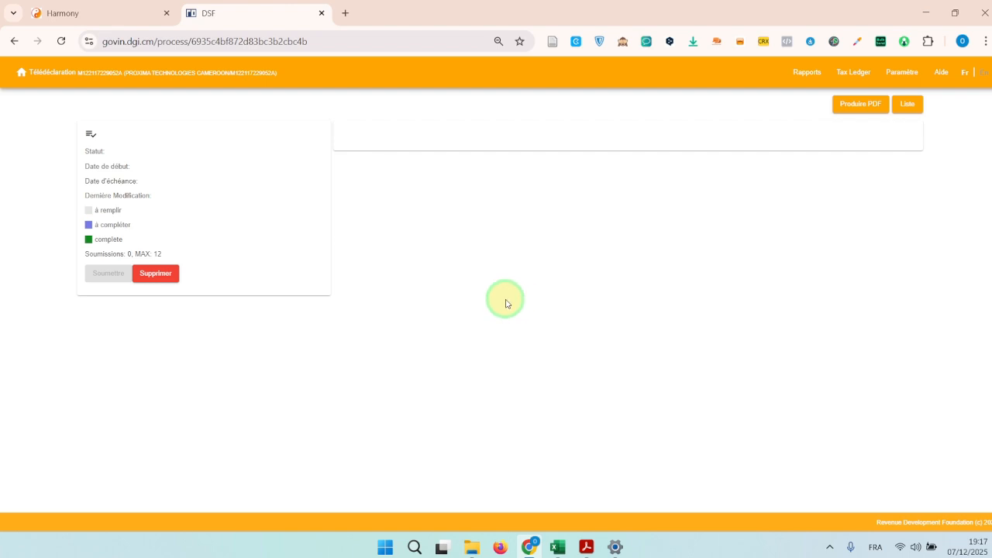
{"action": "key", "text": "ctrl+f"}
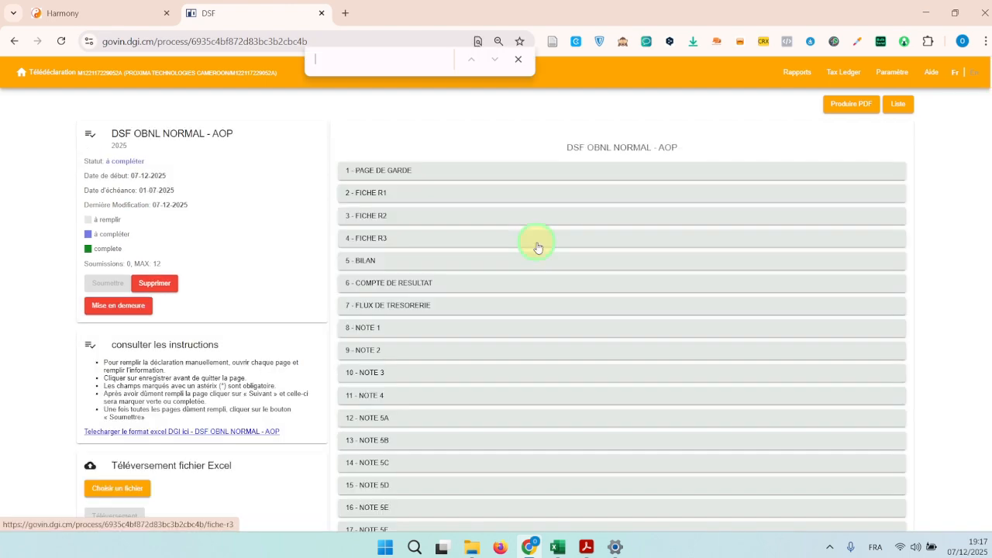
- Choose DSF_2025_proxima_07.12.25.19.13.02_.xlsx from Documents > demo > AlphaDSF AOP SN 1.0.0 SOFT as the declaration's Excel file
{"action": "scroll", "coordinate": [288, 266], "scroll_direction": "down", "scroll_amount": 3}
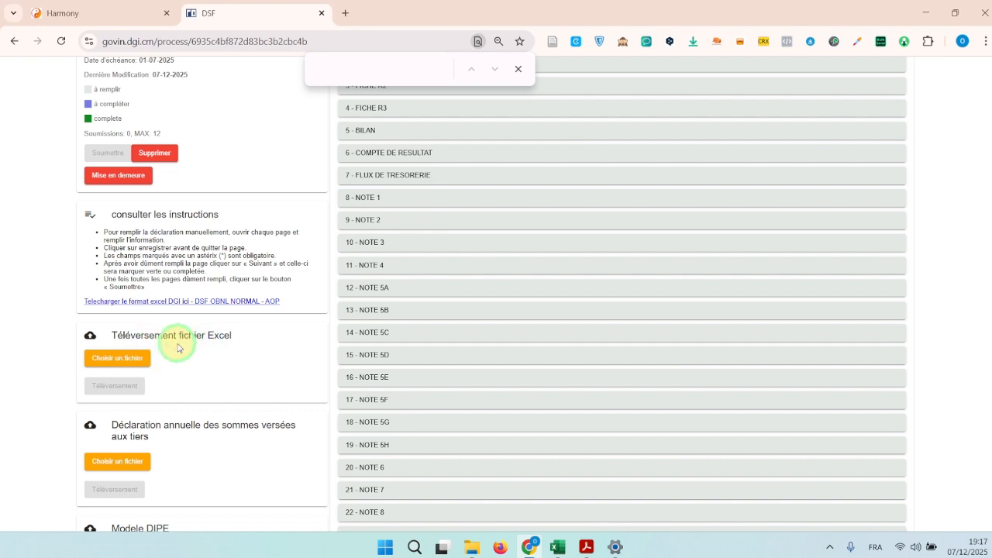
{"action": "left_click", "coordinate": [132, 358]}
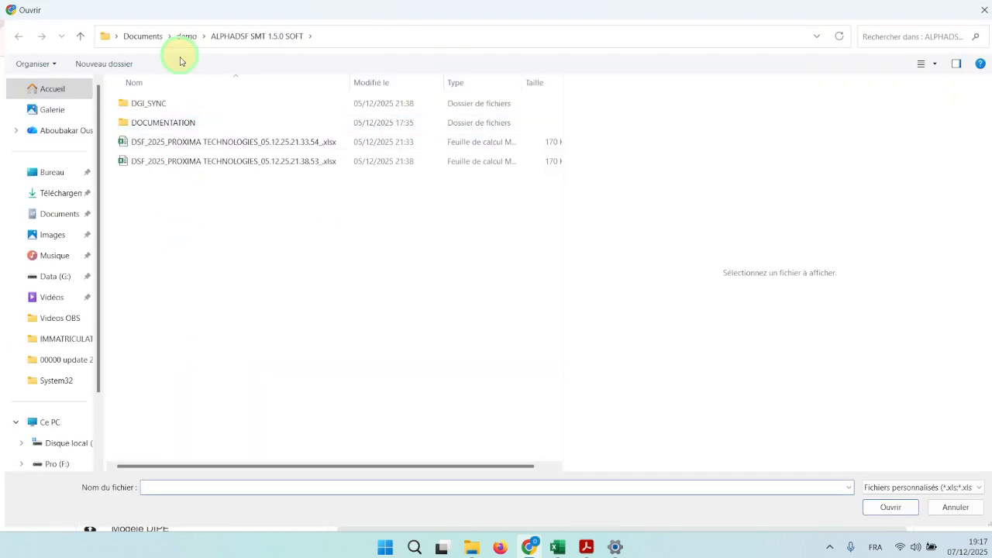
{"action": "left_click", "coordinate": [44, 223]}
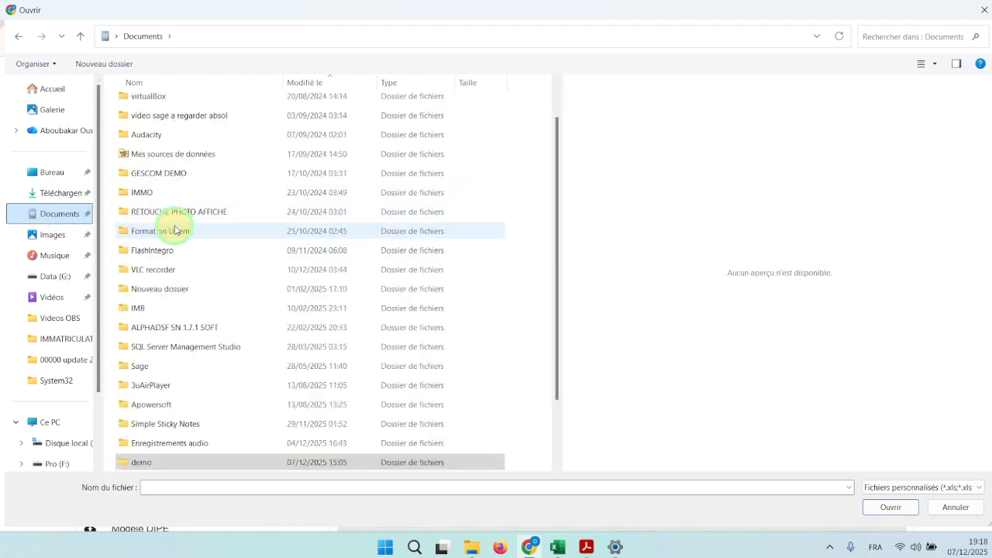
{"action": "scroll", "coordinate": [174, 294], "scroll_direction": "up", "scroll_amount": 1}
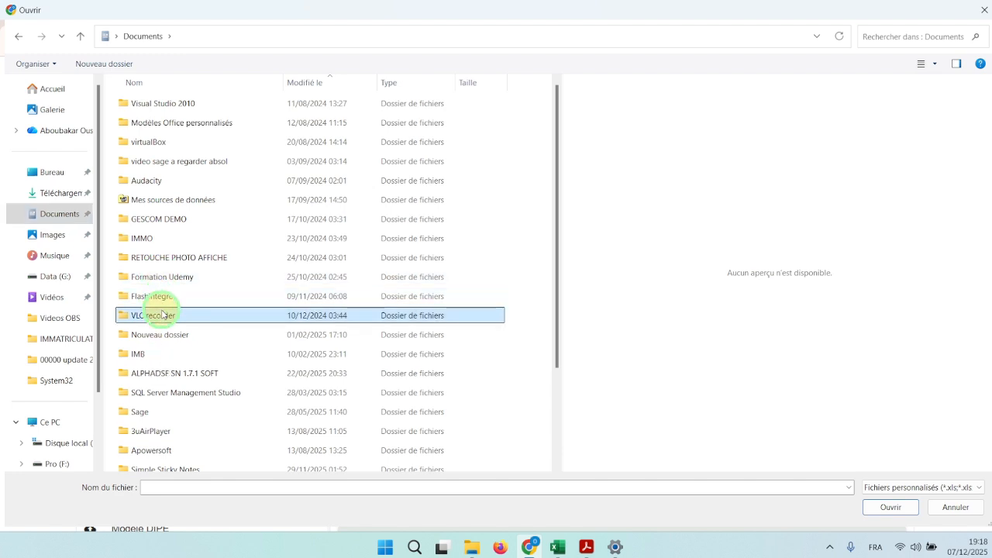
{"action": "scroll", "coordinate": [161, 312], "scroll_direction": "down", "scroll_amount": 2}
{"action": "double_click", "coordinate": [157, 390]}
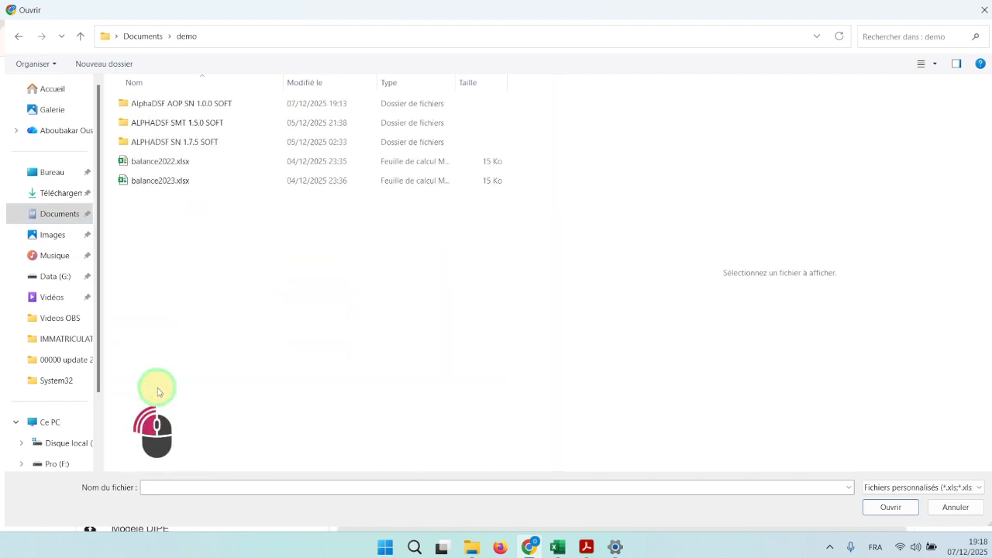
{"action": "double_click", "coordinate": [178, 107]}
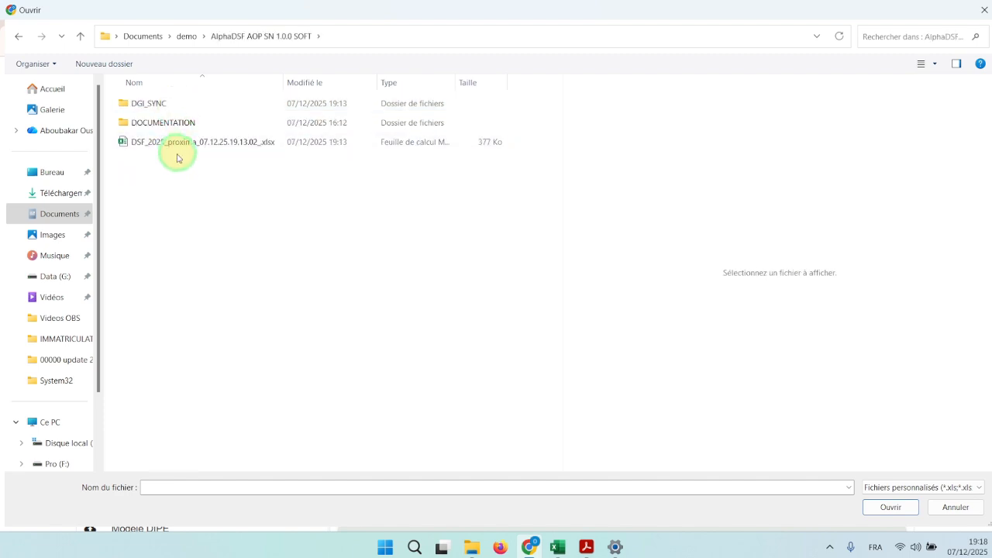
{"action": "left_click", "coordinate": [159, 143]}
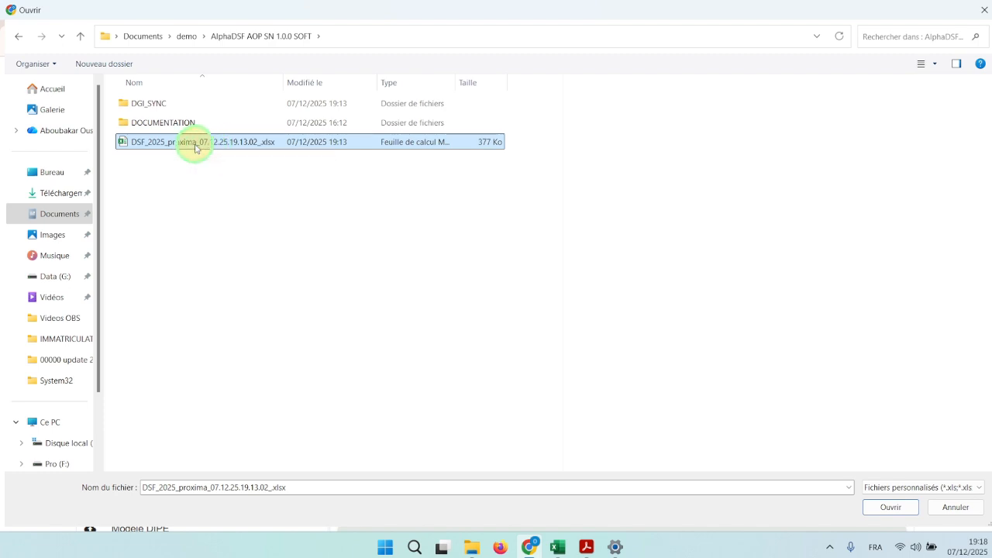
{"action": "double_click", "coordinate": [174, 142]}
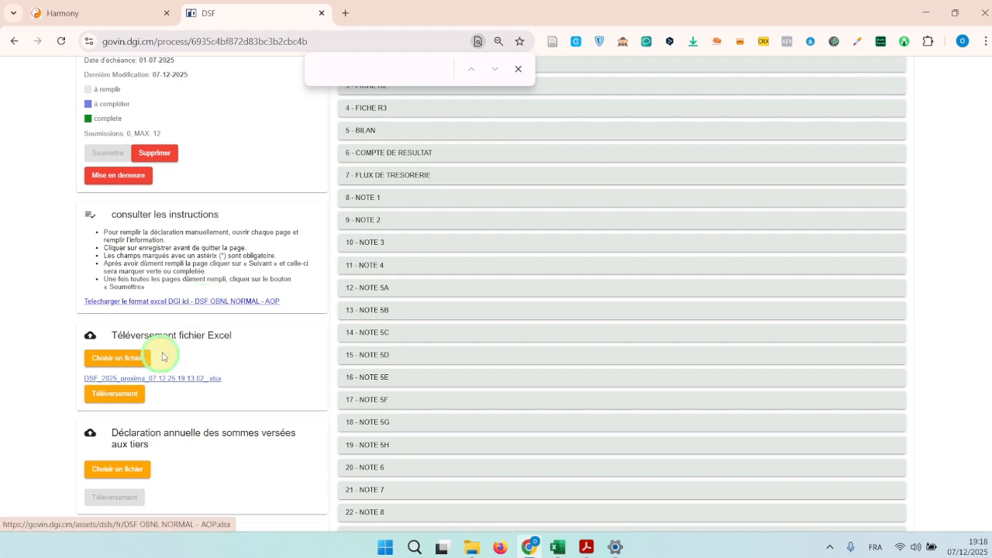
- Upload the chosen Excel file to the declaration, confirm the upload, and dismiss the page search bar
{"action": "left_click", "coordinate": [120, 397]}
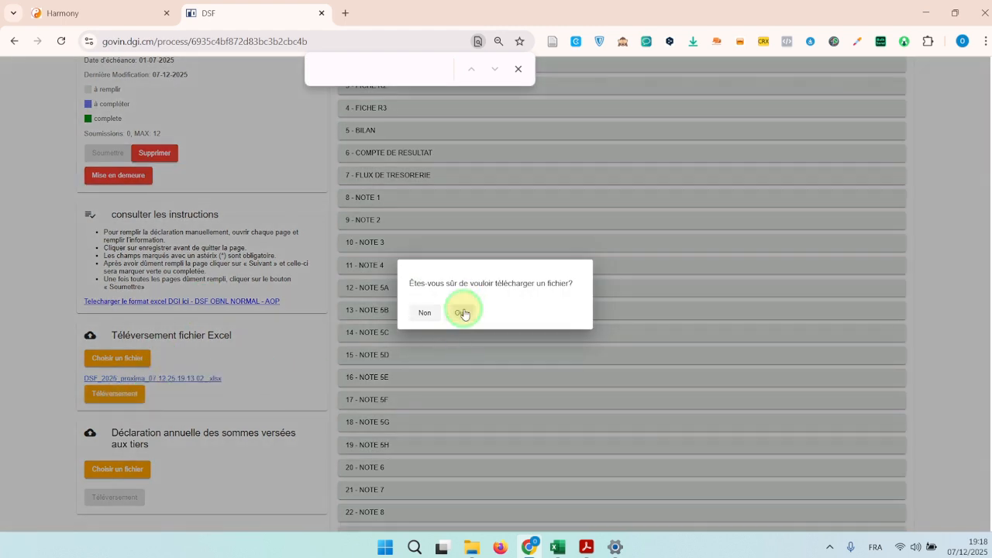
{"action": "left_click", "coordinate": [463, 312]}
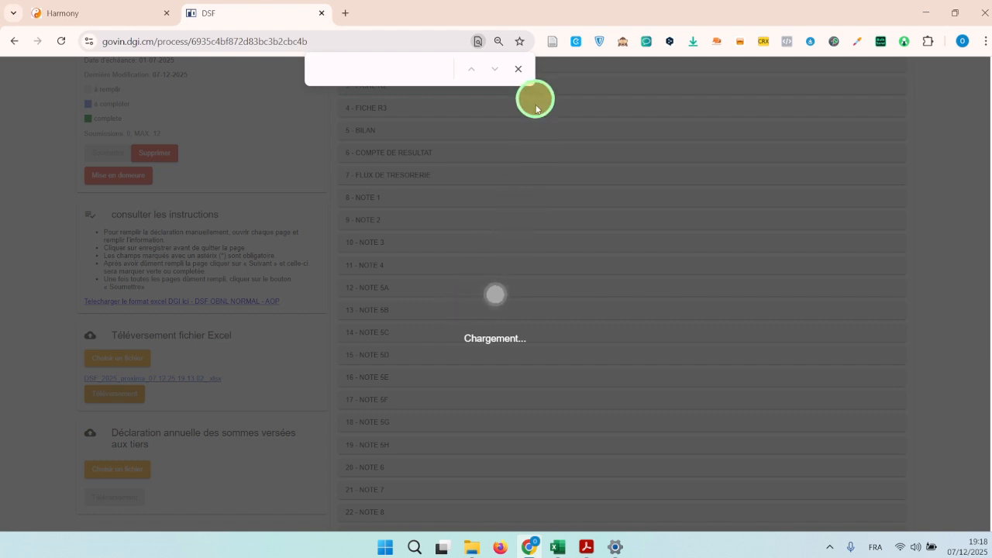
{"action": "left_click", "coordinate": [519, 69]}
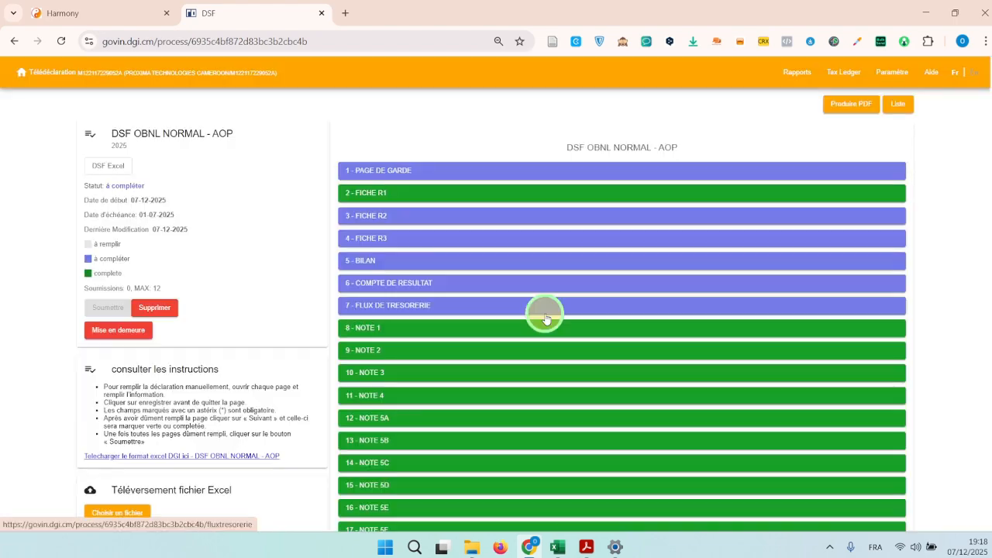
- Examine the completion status of the declaration's sheets and notes, along with the upload sections for attachments
{"action": "scroll", "coordinate": [549, 320], "scroll_direction": "down", "scroll_amount": 10}
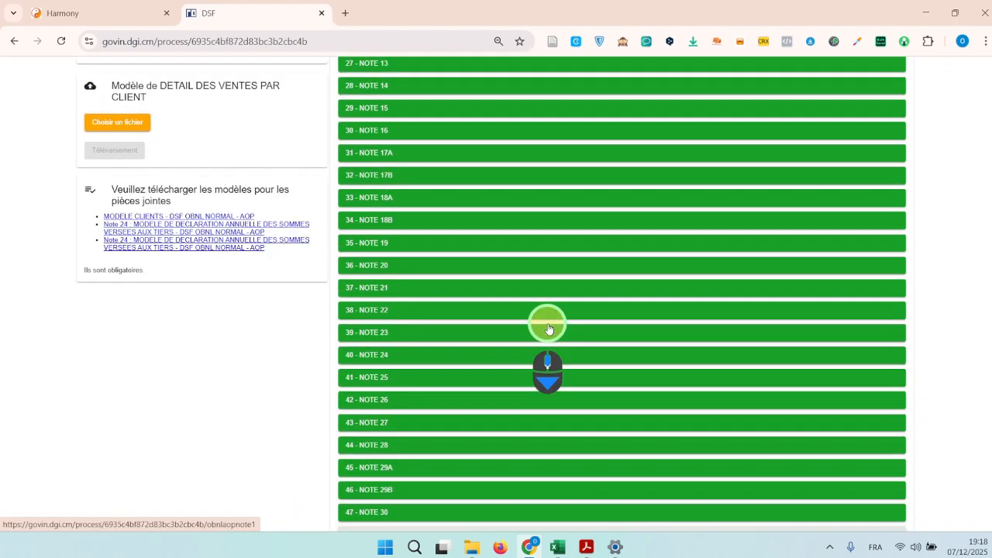
{"action": "scroll", "coordinate": [549, 329], "scroll_direction": "up", "scroll_amount": 10}
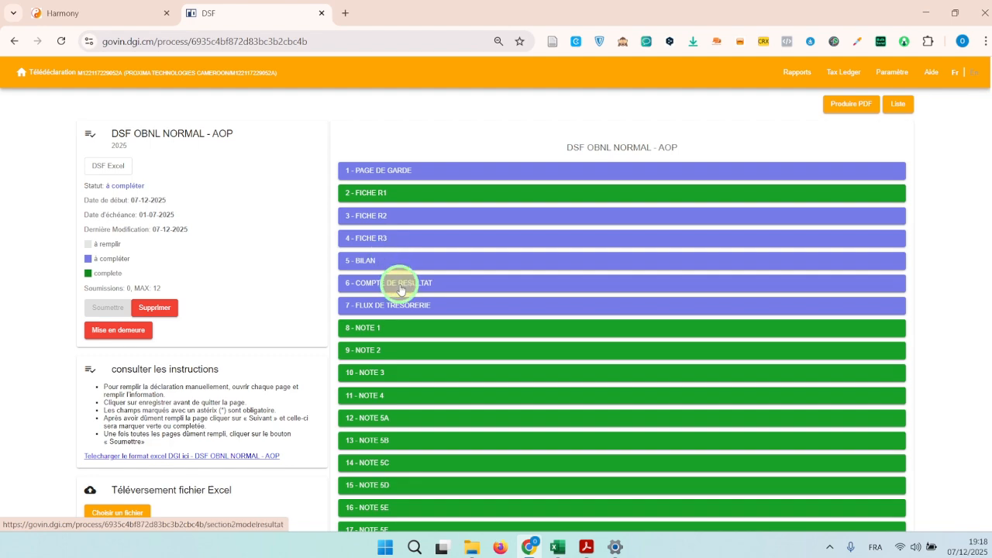
{"action": "scroll", "coordinate": [401, 284], "scroll_direction": "down", "scroll_amount": 4}
{"action": "scroll", "coordinate": [197, 337], "scroll_direction": "up", "scroll_amount": 5}
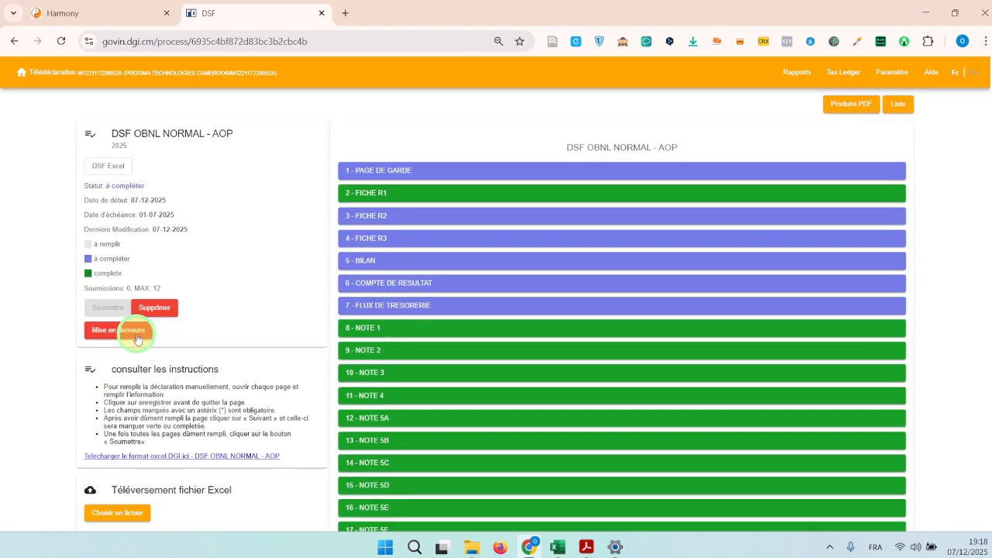
{"action": "scroll", "coordinate": [120, 337], "scroll_direction": "down", "scroll_amount": 7}
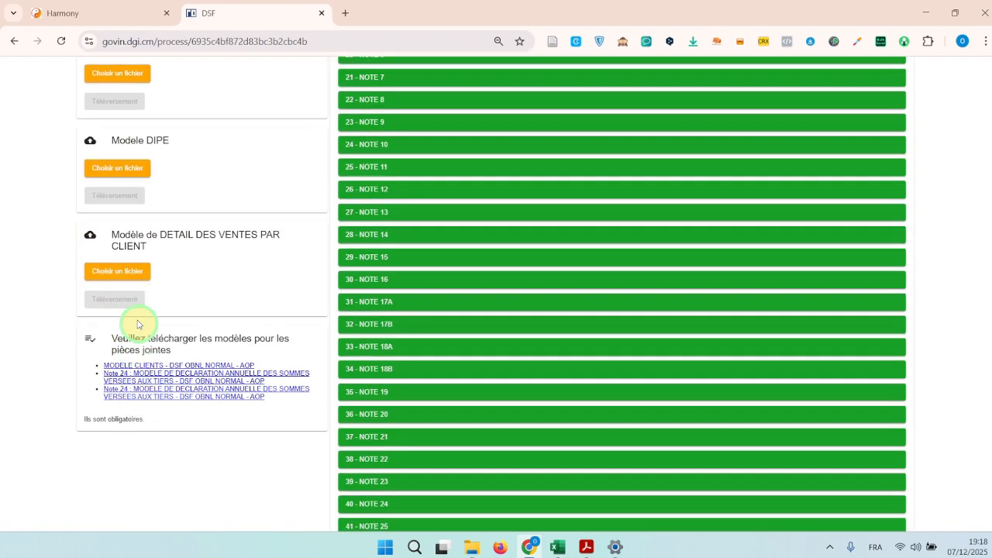
{"action": "scroll", "coordinate": [178, 340], "scroll_direction": "up", "scroll_amount": 3}
{"action": "scroll", "coordinate": [179, 339], "scroll_direction": "up", "scroll_amount": 3}
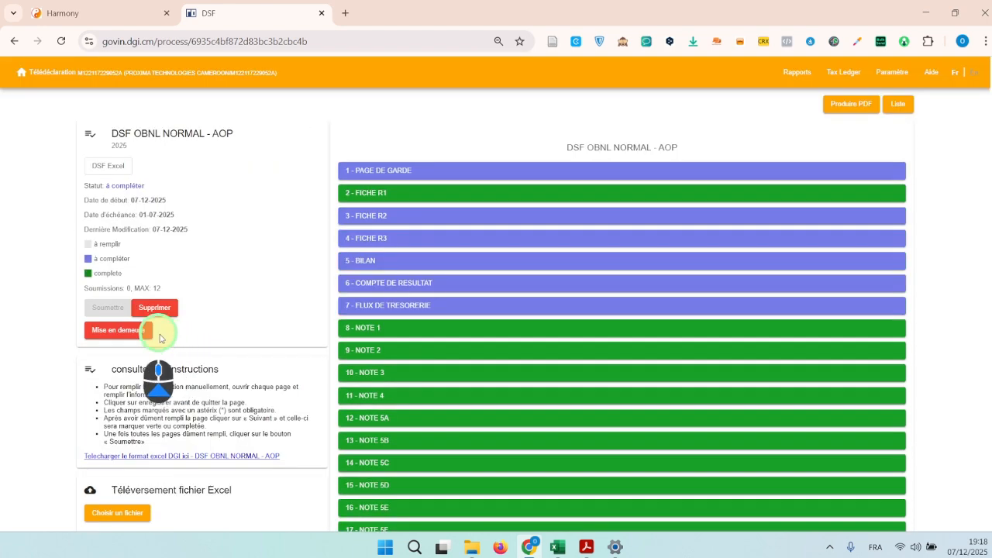
{"action": "scroll", "coordinate": [111, 333], "scroll_direction": "down", "scroll_amount": 2}
{"action": "scroll", "coordinate": [131, 160], "scroll_direction": "up", "scroll_amount": 2}
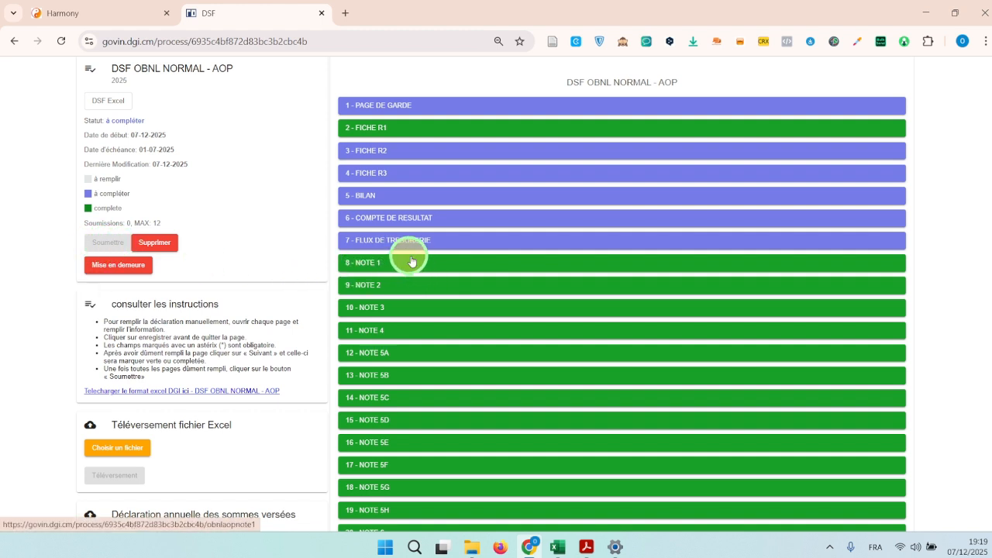
- Open the BILAN sheet of the declaration and examine its identification fields and imported asset and liability amounts
{"action": "left_click", "coordinate": [385, 198]}
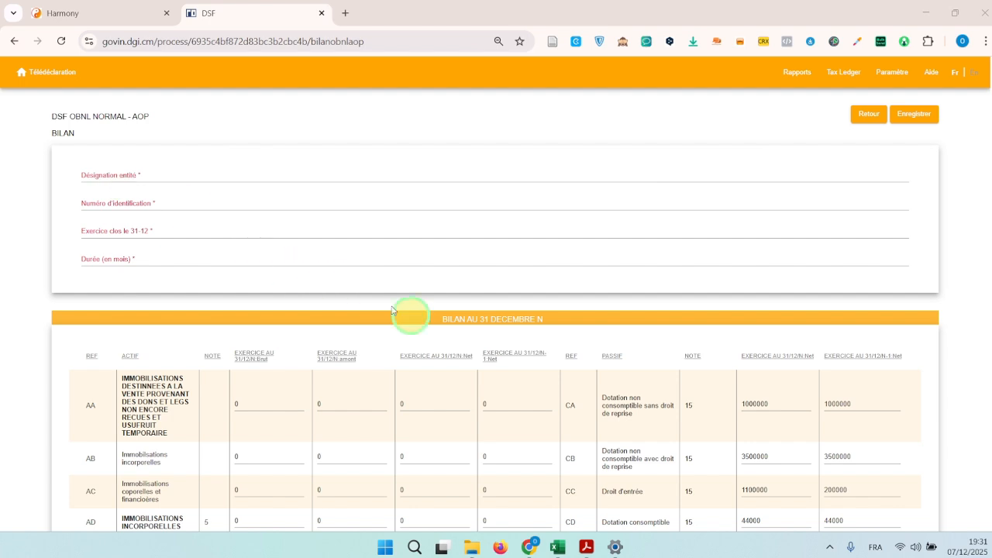
{"action": "scroll", "coordinate": [709, 392], "scroll_direction": "down", "scroll_amount": 2}
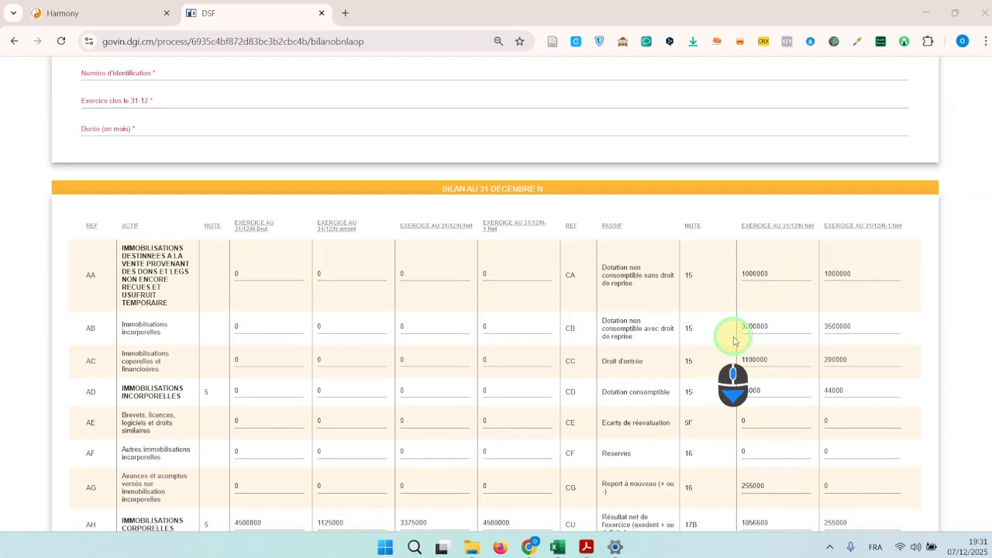
{"action": "left_click", "coordinate": [757, 274]}
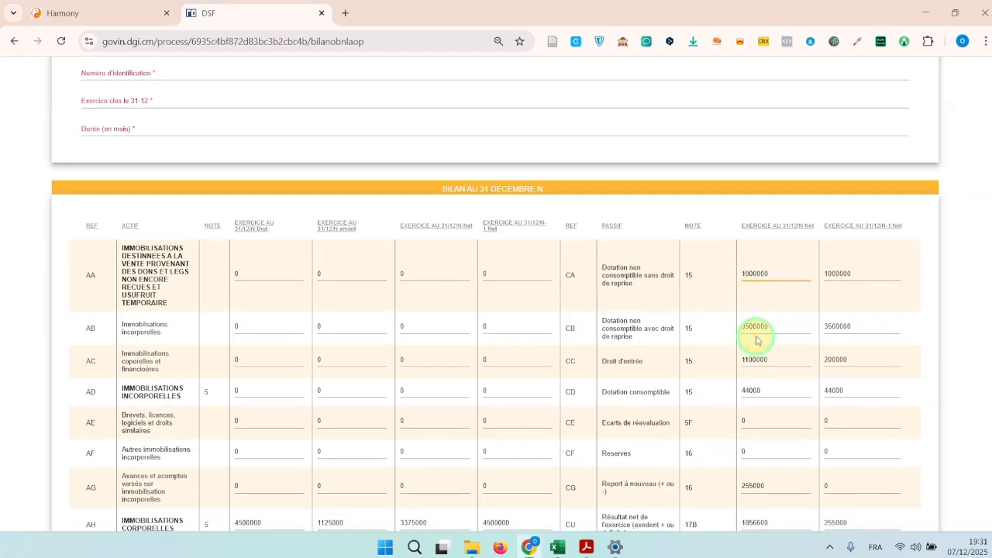
{"action": "left_click", "coordinate": [755, 326]}
{"action": "scroll", "coordinate": [709, 336], "scroll_direction": "down", "scroll_amount": 2}
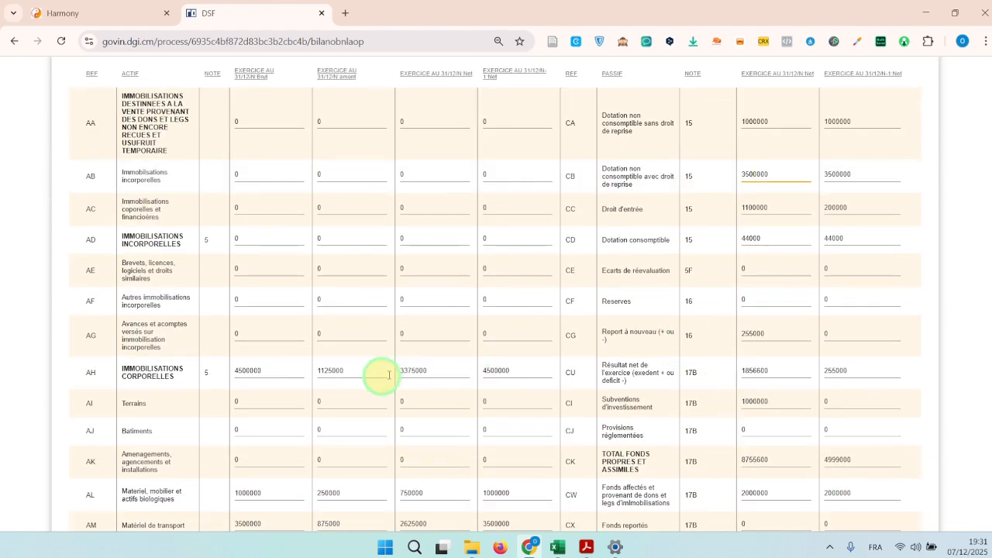
{"action": "left_click", "coordinate": [365, 397]}
{"action": "scroll", "coordinate": [725, 354], "scroll_direction": "down", "scroll_amount": 1}
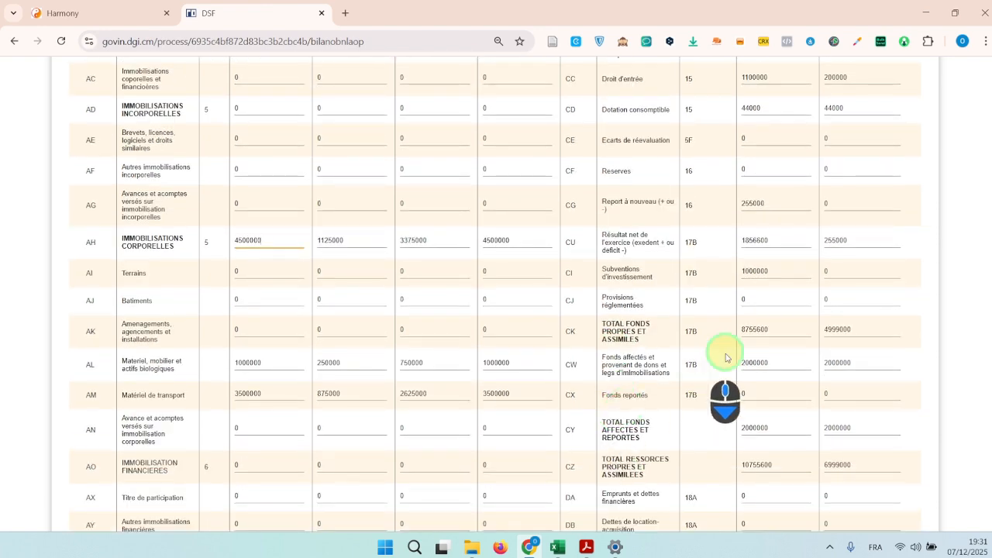
{"action": "scroll", "coordinate": [727, 356], "scroll_direction": "up", "scroll_amount": 5}
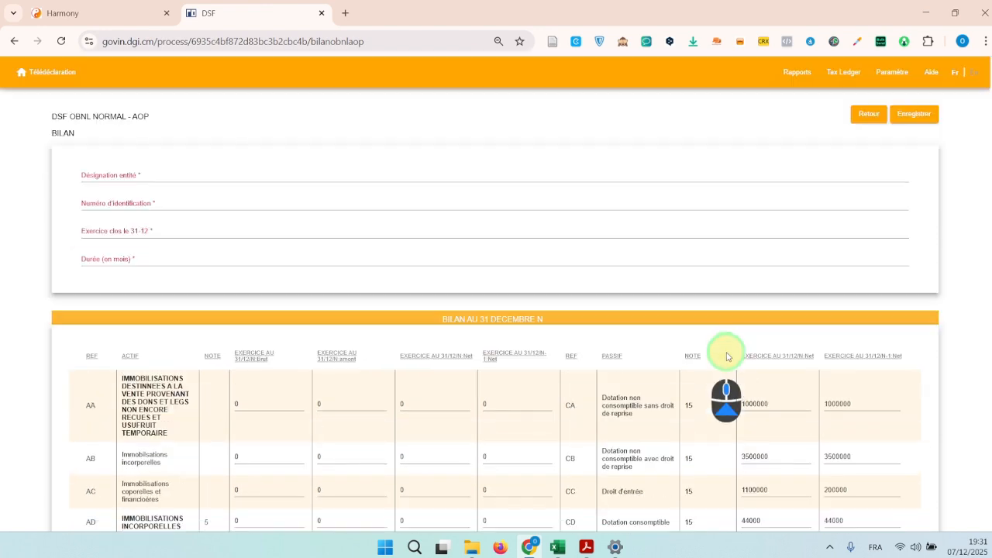
- Return from the BILAN sheet to the declaration overview and download the DGI Excel format for DSF OBNL NORMAL - AOP
{"action": "left_click", "coordinate": [870, 113]}
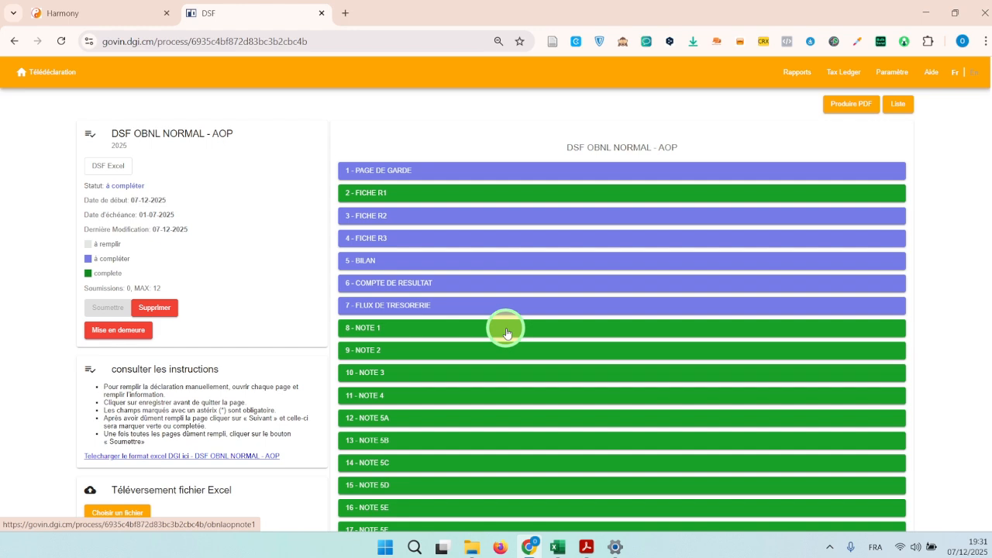
{"action": "scroll", "coordinate": [403, 334], "scroll_direction": "down", "scroll_amount": 2}
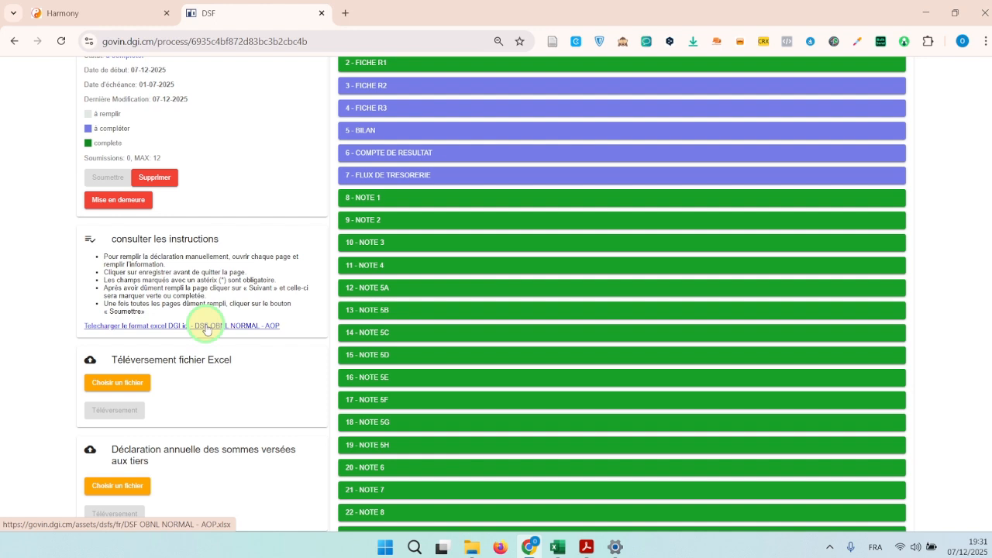
{"action": "left_click", "coordinate": [206, 327]}
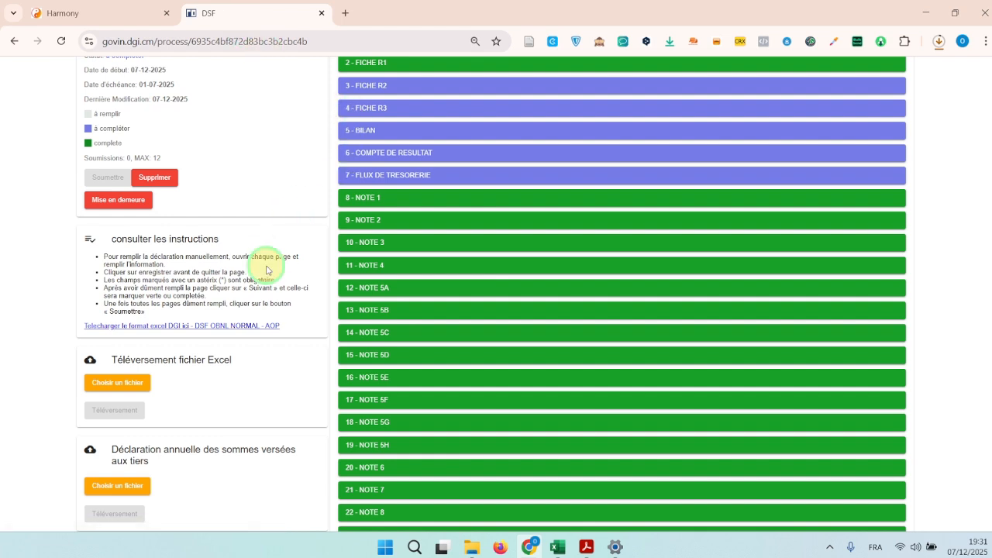
- Switch to File Explorer, locate DGI_FORMAT.xlsx in the DGI_SYNC folder, and return to the AlphaDSF AOP SN 1.0.0 SOFT folder
{"action": "left_click", "coordinate": [472, 548]}
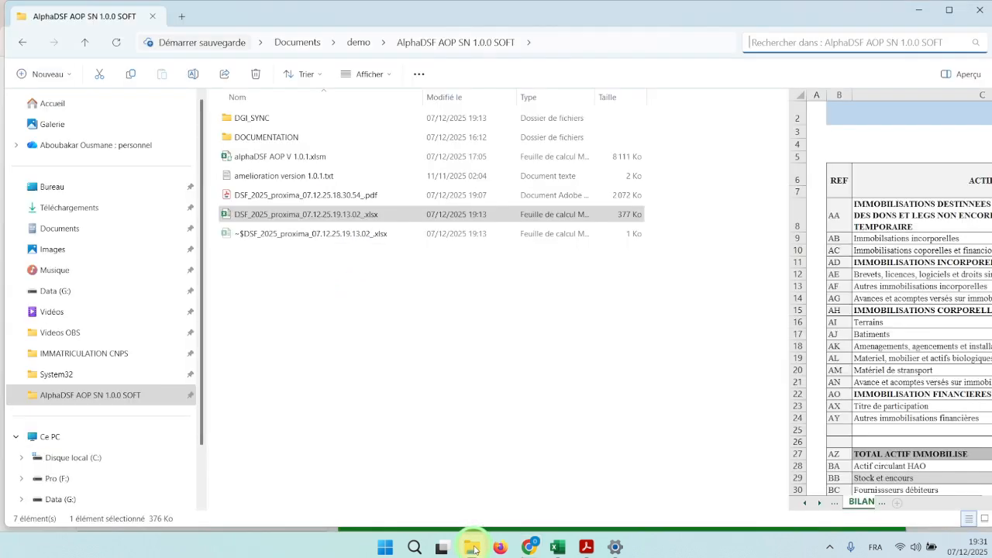
{"action": "left_click", "coordinate": [431, 392]}
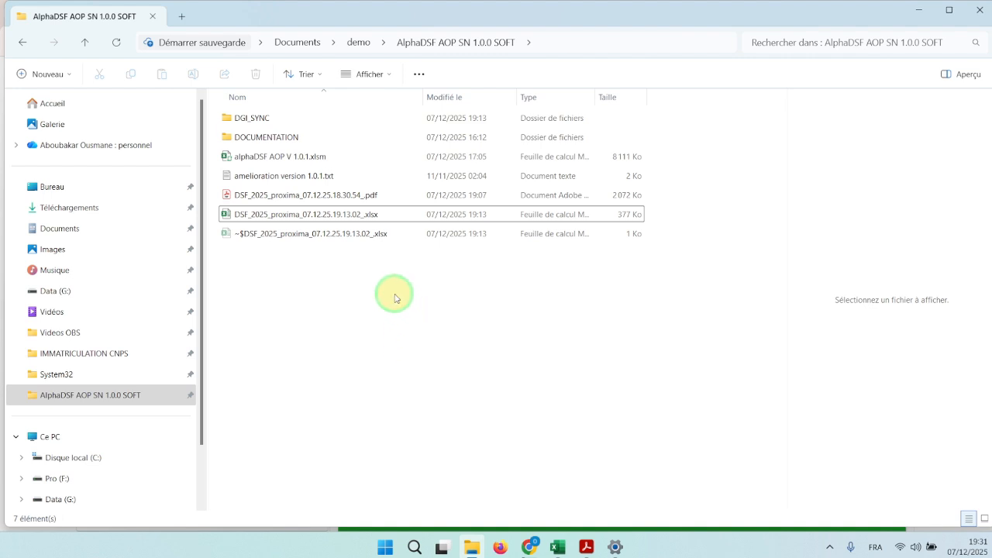
{"action": "double_click", "coordinate": [271, 118]}
{"action": "left_click", "coordinate": [269, 138]}
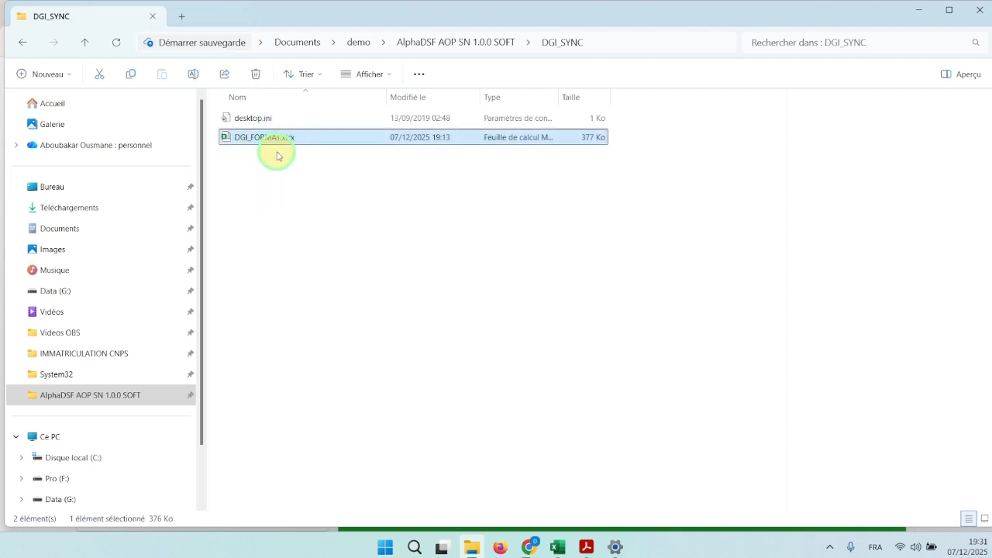
{"action": "left_click", "coordinate": [320, 196]}
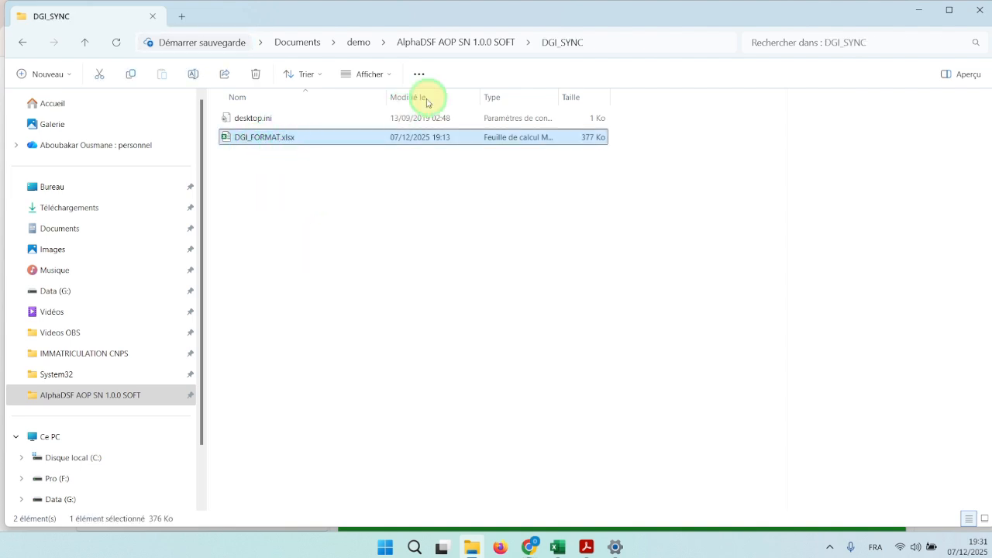
{"action": "left_click", "coordinate": [434, 44]}
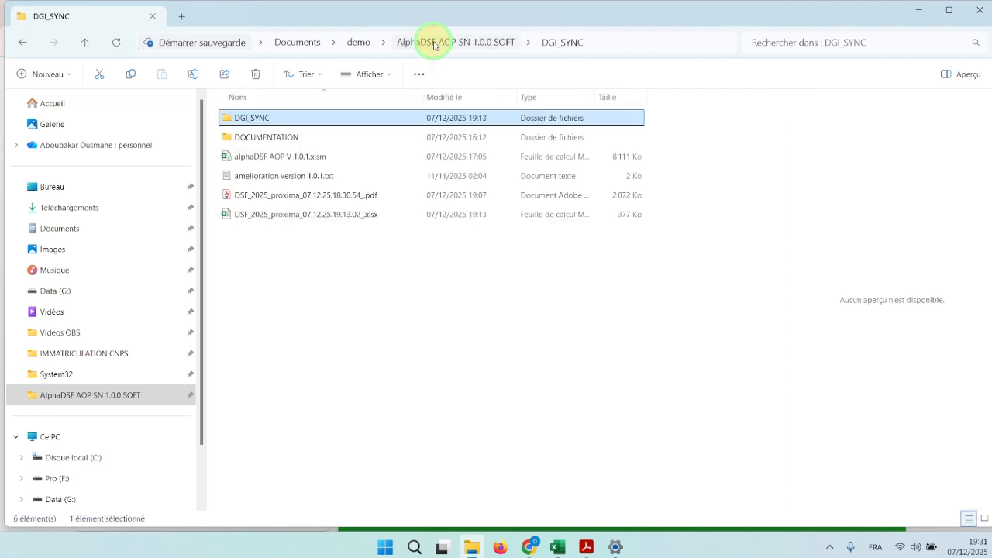
- Check the contents of the DGI_SYNC folder, and switch to Chrome to review the sheet statuses across the DSF OBNL NORMAL - AOP declaration
{"action": "double_click", "coordinate": [258, 123]}
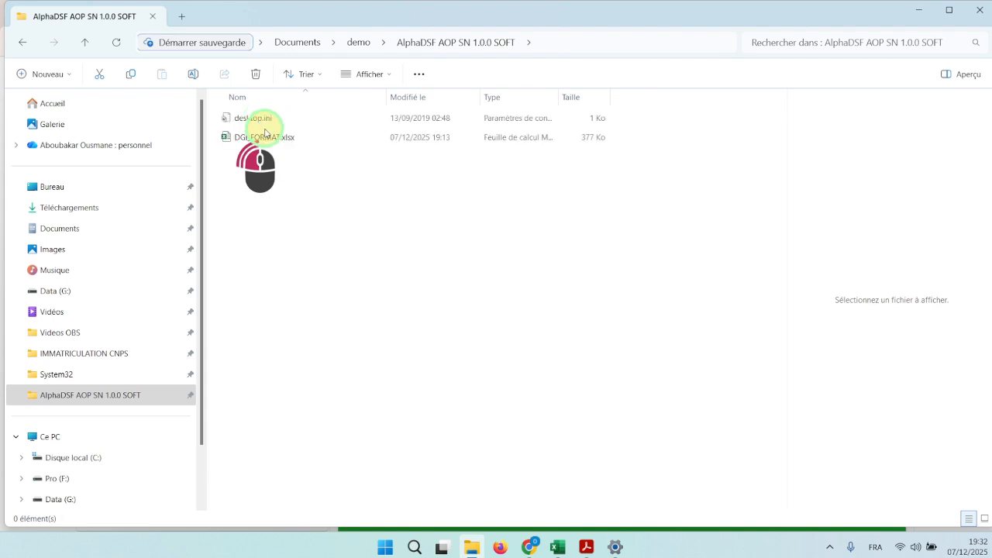
{"action": "left_click", "coordinate": [440, 47]}
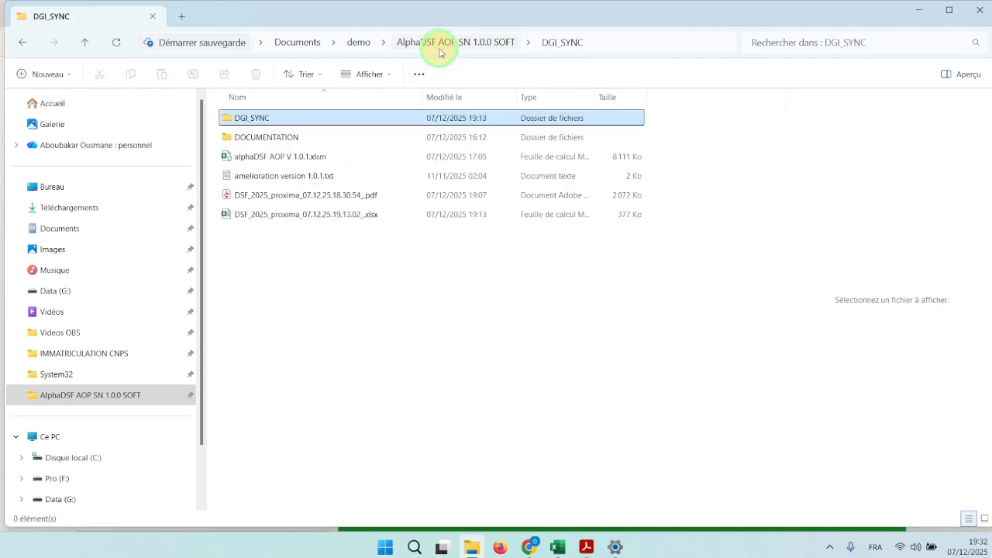
{"action": "left_click", "coordinate": [533, 547]}
{"action": "scroll", "coordinate": [424, 295], "scroll_direction": "up", "scroll_amount": 3}
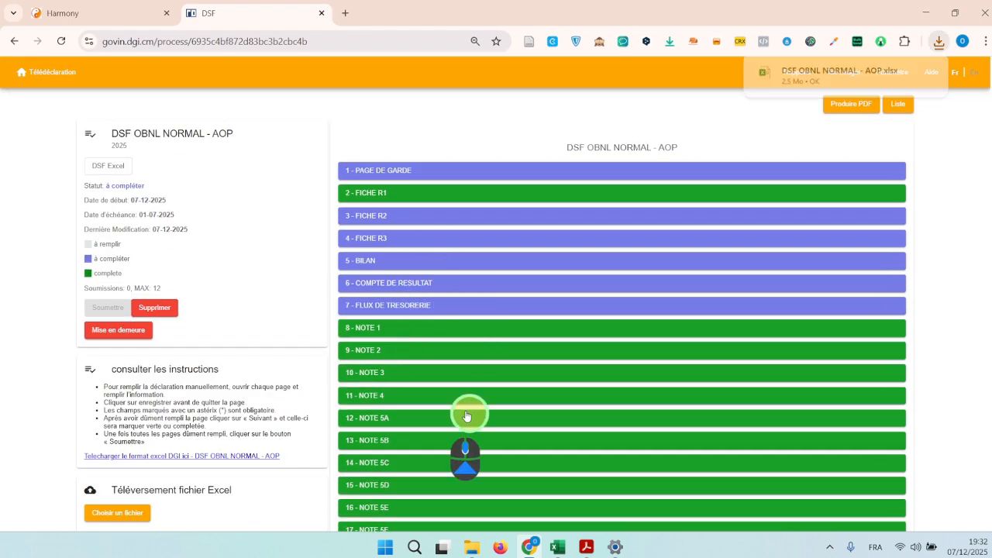
{"action": "scroll", "coordinate": [466, 416], "scroll_direction": "down", "scroll_amount": 5}
{"action": "scroll", "coordinate": [456, 277], "scroll_direction": "up", "scroll_amount": 4}
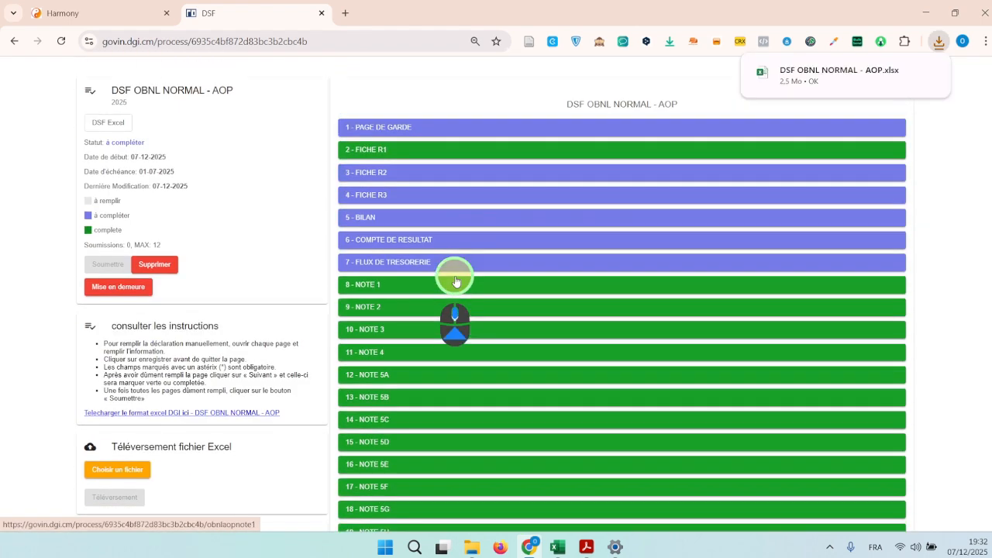
{"action": "scroll", "coordinate": [456, 282], "scroll_direction": "down", "scroll_amount": 10}
{"action": "scroll", "coordinate": [489, 448], "scroll_direction": "down", "scroll_amount": 2}
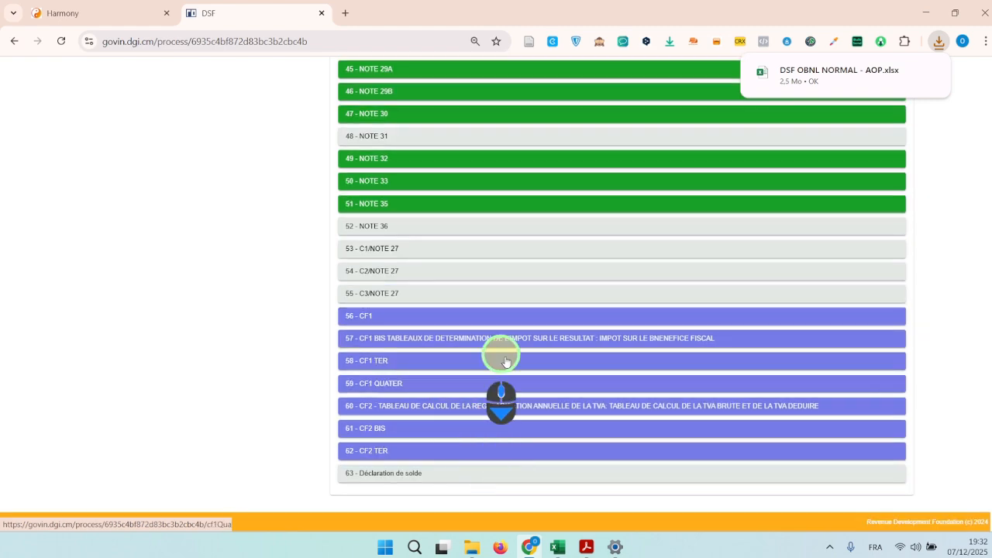
{"action": "scroll", "coordinate": [499, 357], "scroll_direction": "up", "scroll_amount": 12}
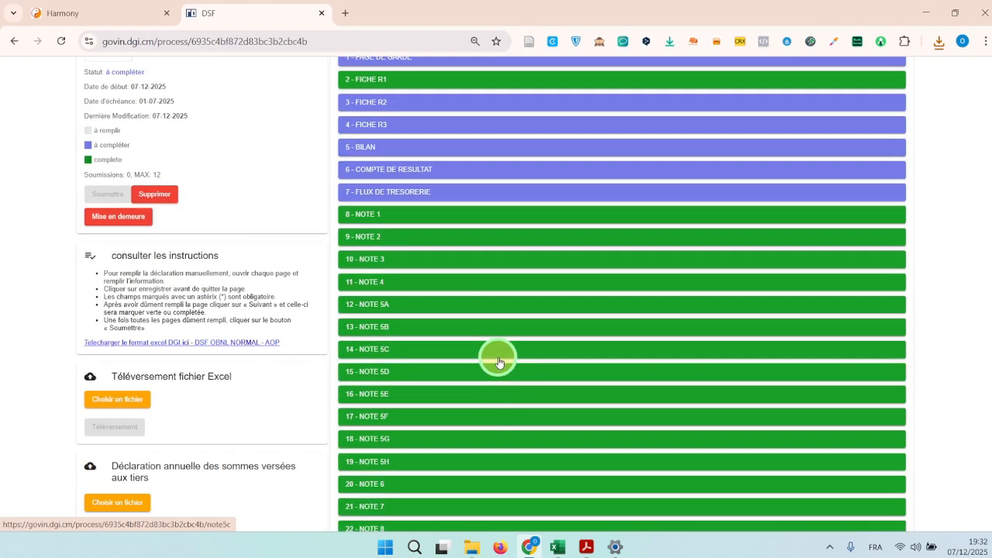
{"action": "scroll", "coordinate": [499, 362], "scroll_direction": "up", "scroll_amount": 3}
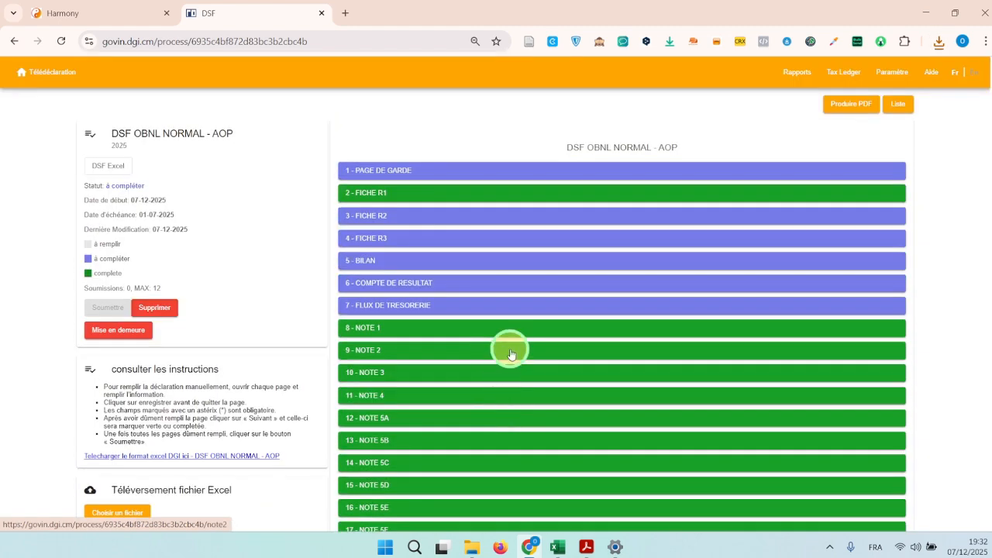
{"action": "scroll", "coordinate": [519, 345], "scroll_direction": "down", "scroll_amount": 2}
{"action": "scroll", "coordinate": [535, 333], "scroll_direction": "up", "scroll_amount": 2}
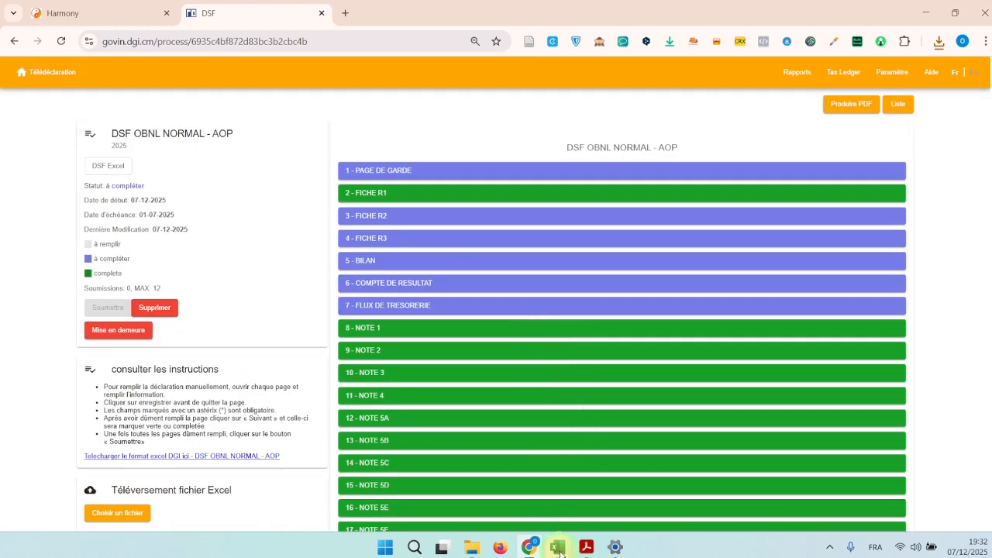
- Switch to Excel and bring up the alphaDSF AOP V 1.0.1.xlsm workbook on its navigation screen
{"action": "mouse_move", "coordinate": [557, 544]}
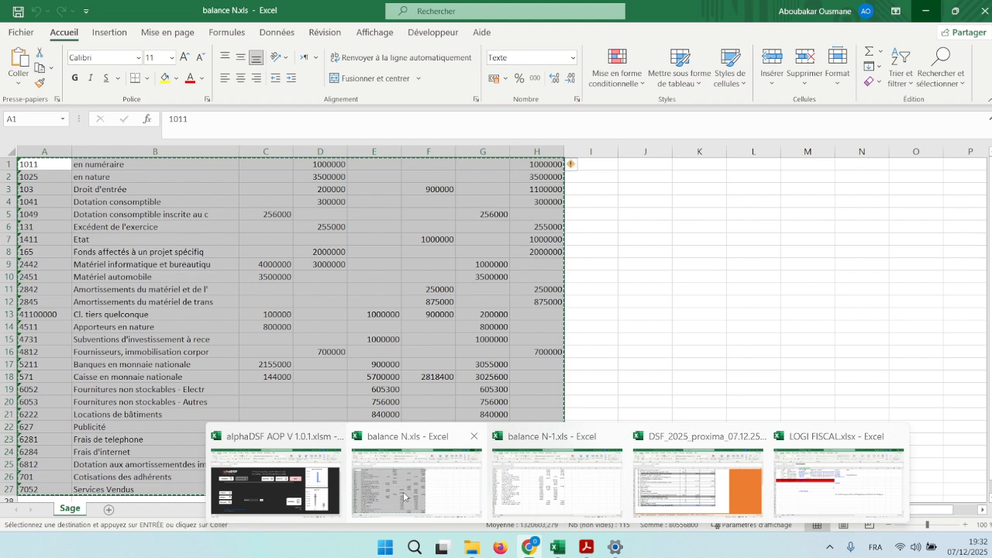
{"action": "left_click", "coordinate": [276, 484]}
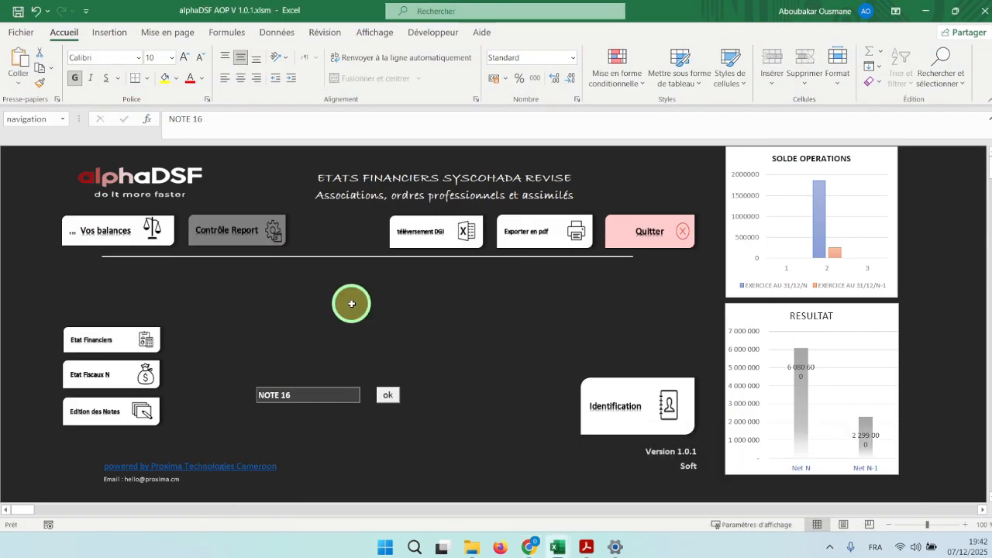